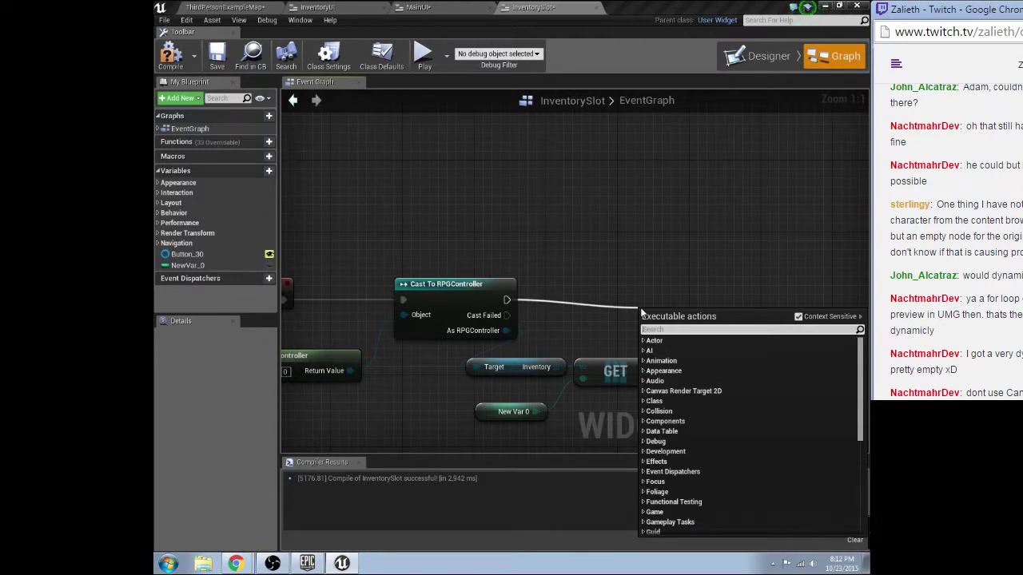
Add a Print String node after the Cast To RPGController and feed it the display name from the inventory GET node.
type("print strin")
key("Return")
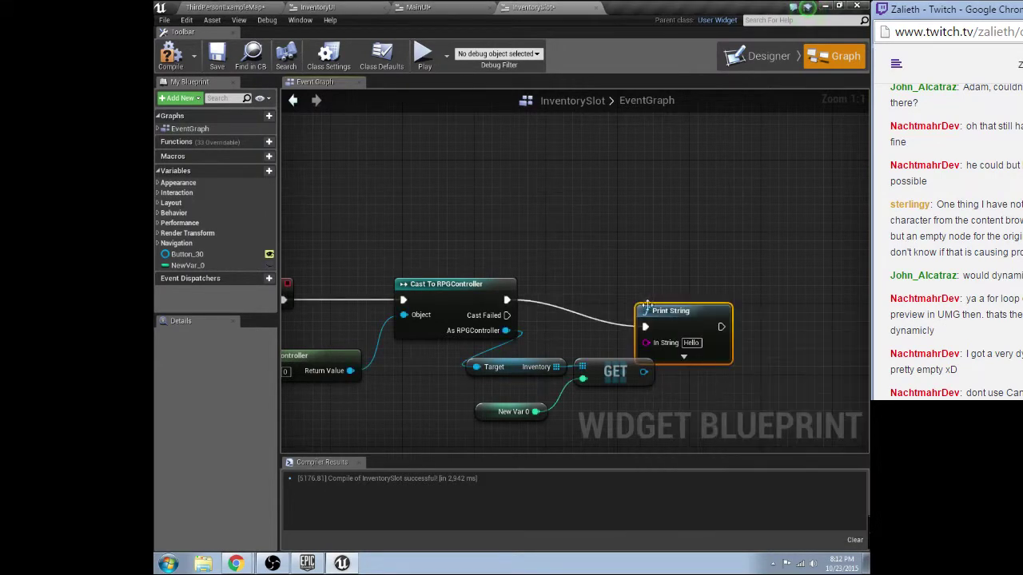
left_click_drag(648, 305, 644, 373)
left_click_drag(684, 329, 725, 366)
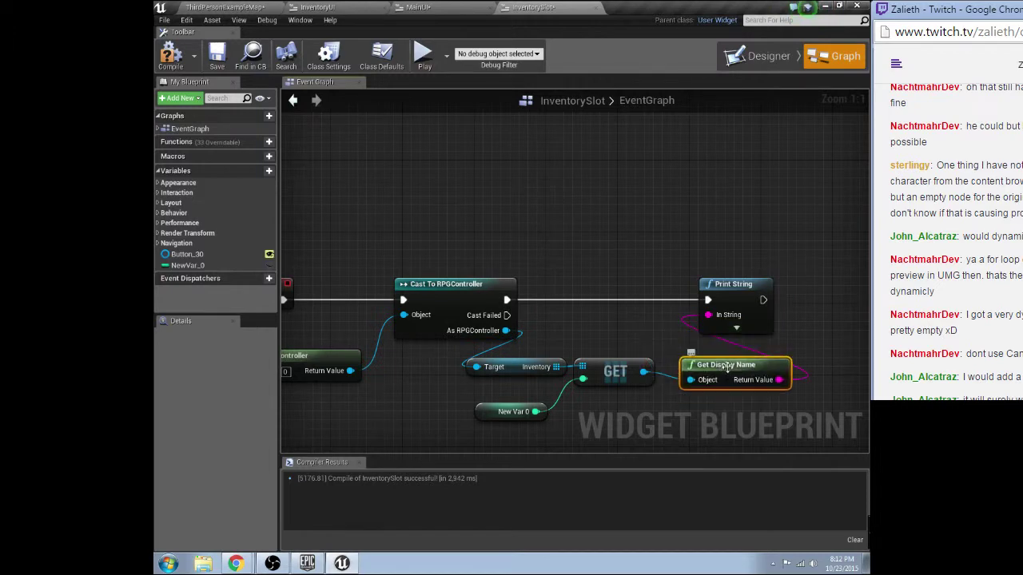
Make the New Var 0 integer variable editable and rename it inventoryslot.
right_click_drag(643, 429, 613, 301)
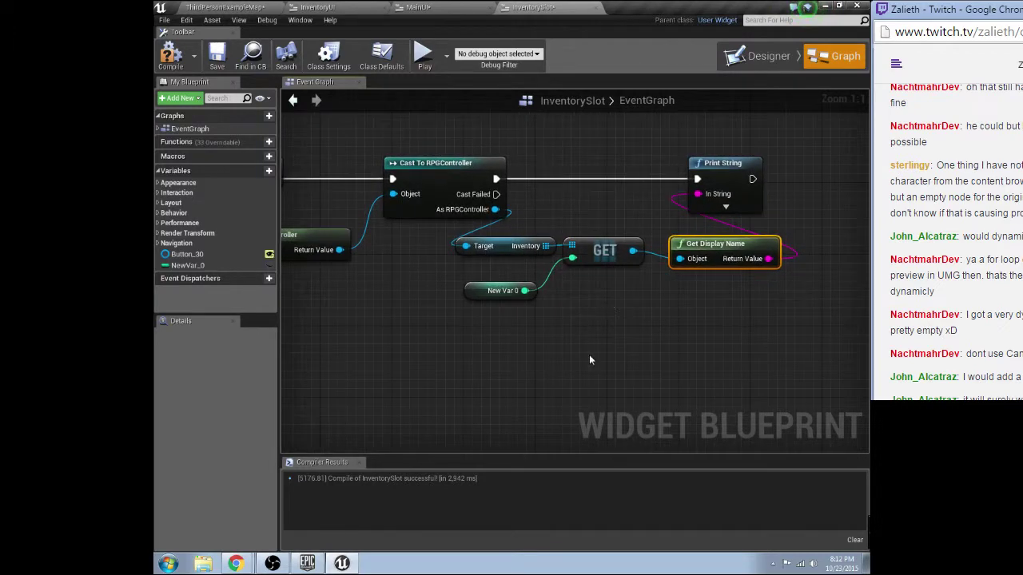
left_click(497, 291)
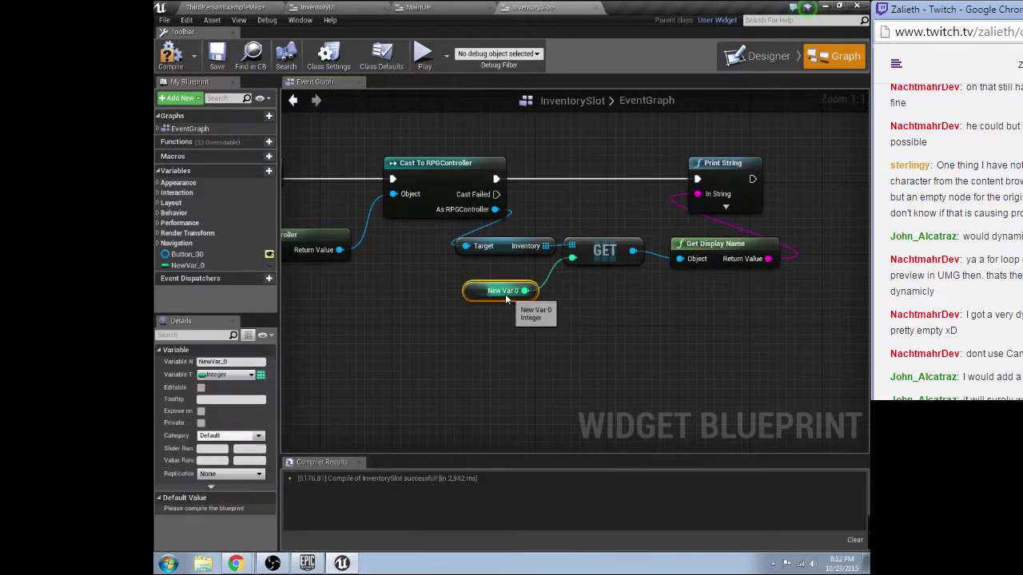
left_click(270, 266)
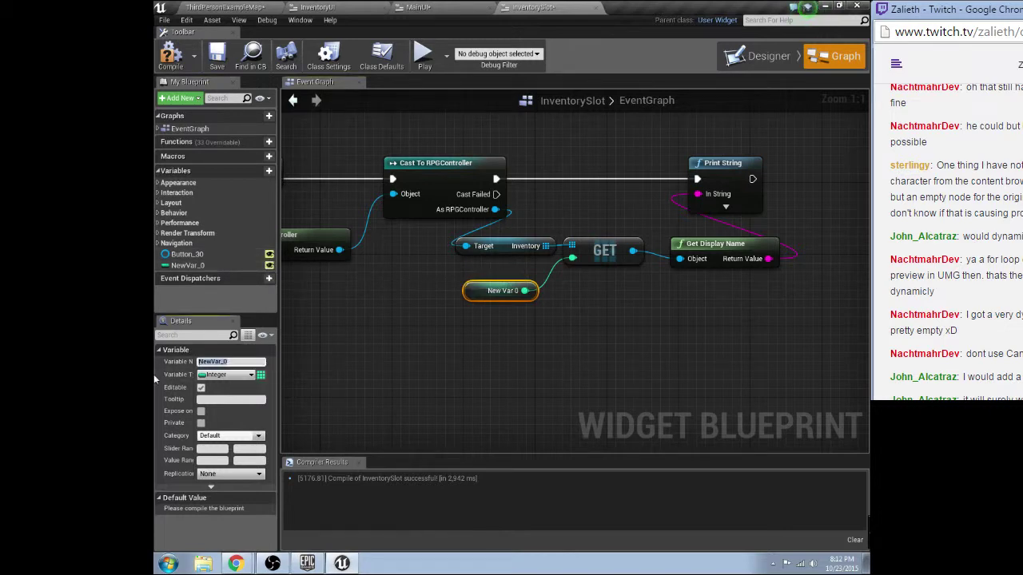
type("Inventory")
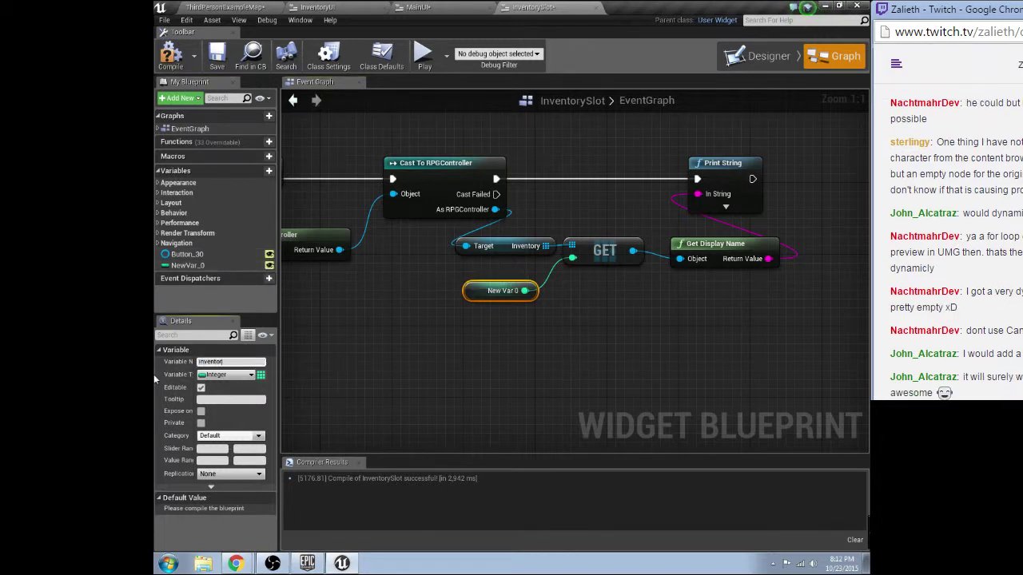
type("slot")
key("Return")
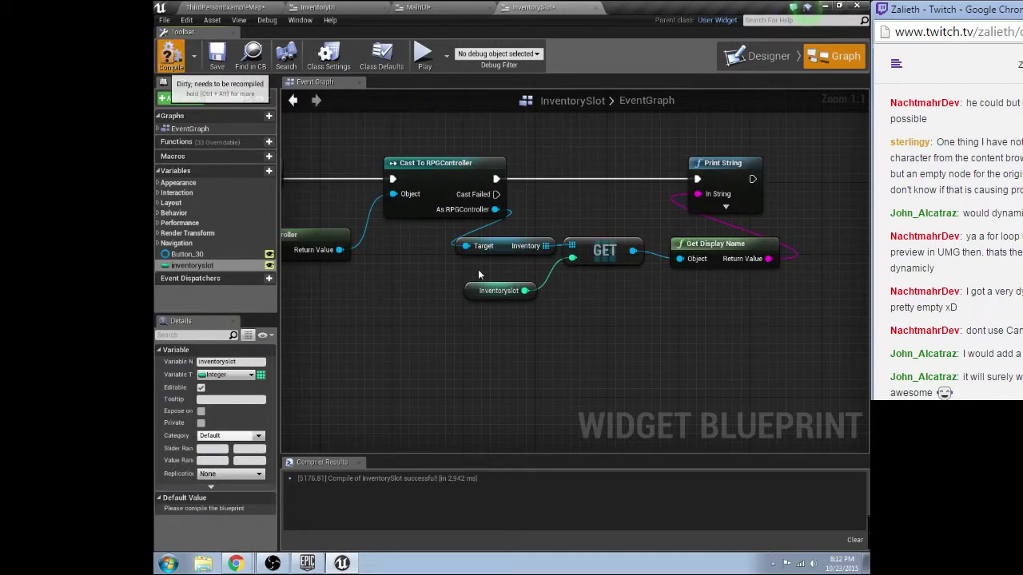
right_click_drag(602, 238, 683, 253)
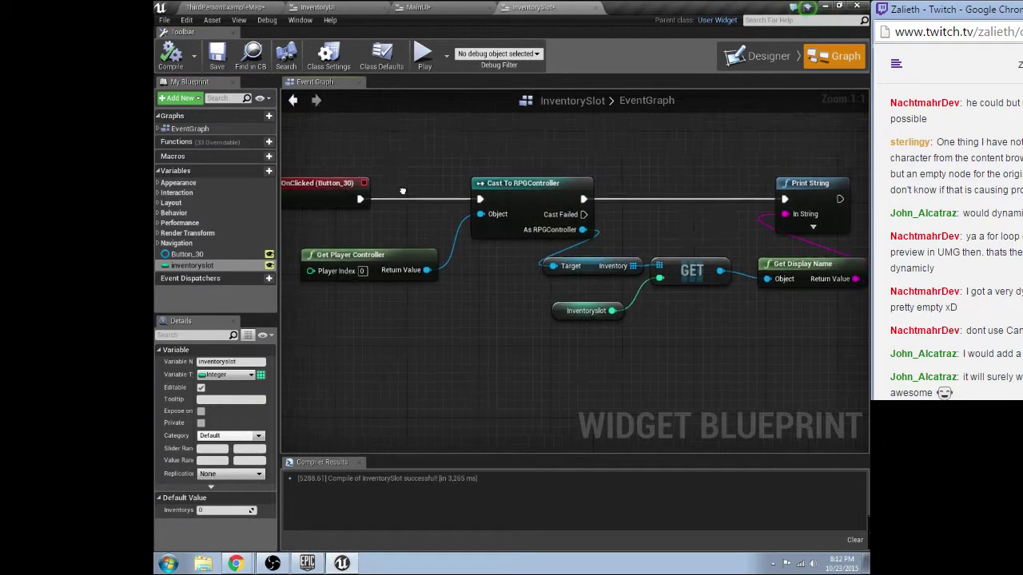
scroll(683, 254, "down", 1)
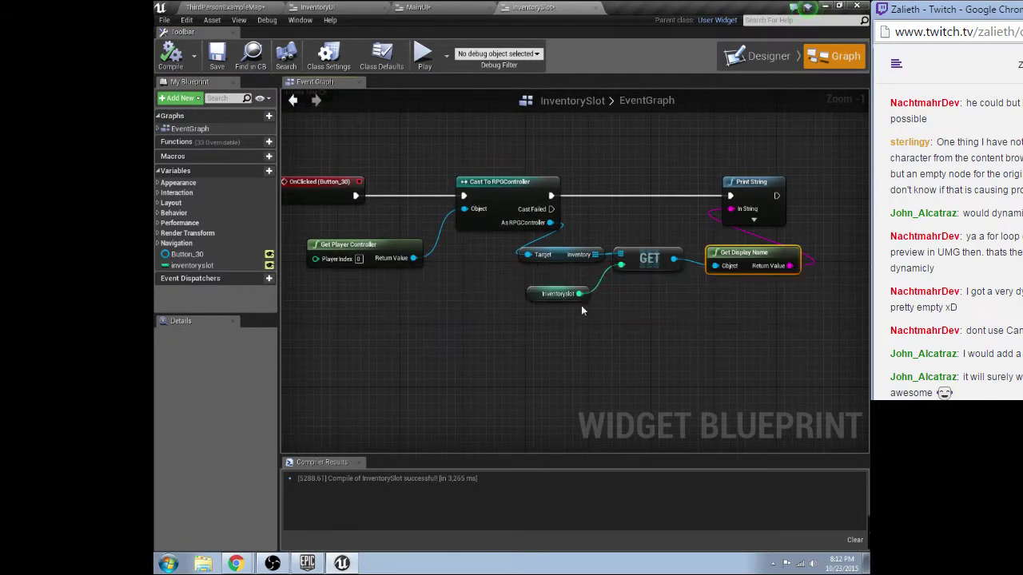
left_click(532, 295)
left_click(654, 270)
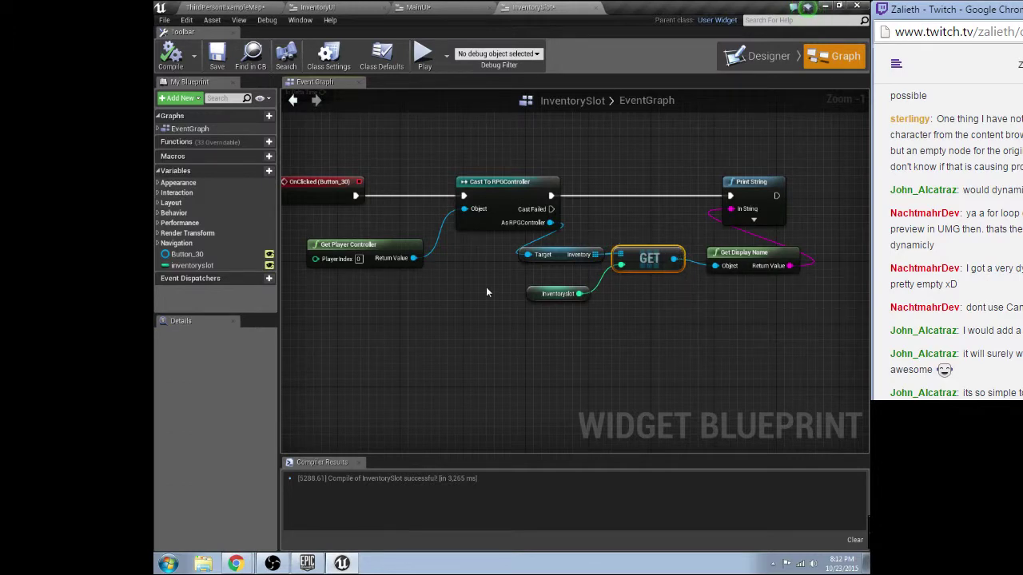
Open the InventoryUI widget layout and select the first grid slot to check its exposed Inventoryslot property.
left_click(761, 56)
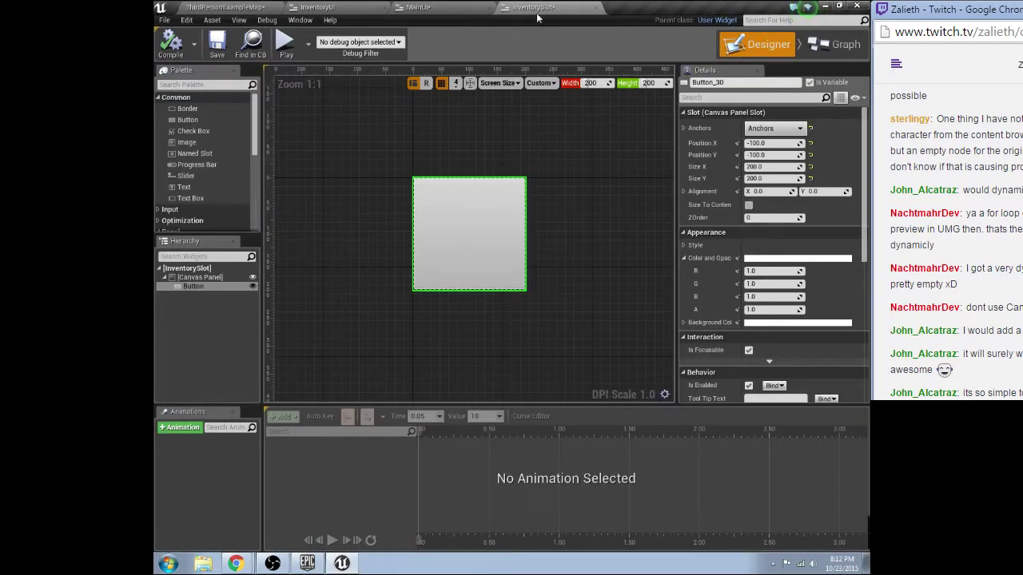
left_click(469, 6)
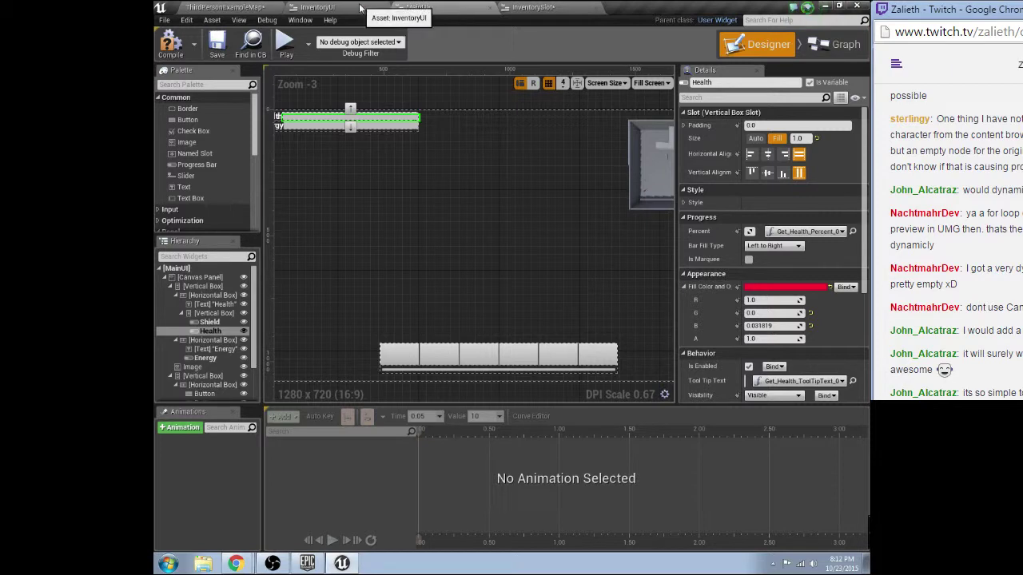
left_click(360, 8)
left_click(409, 145)
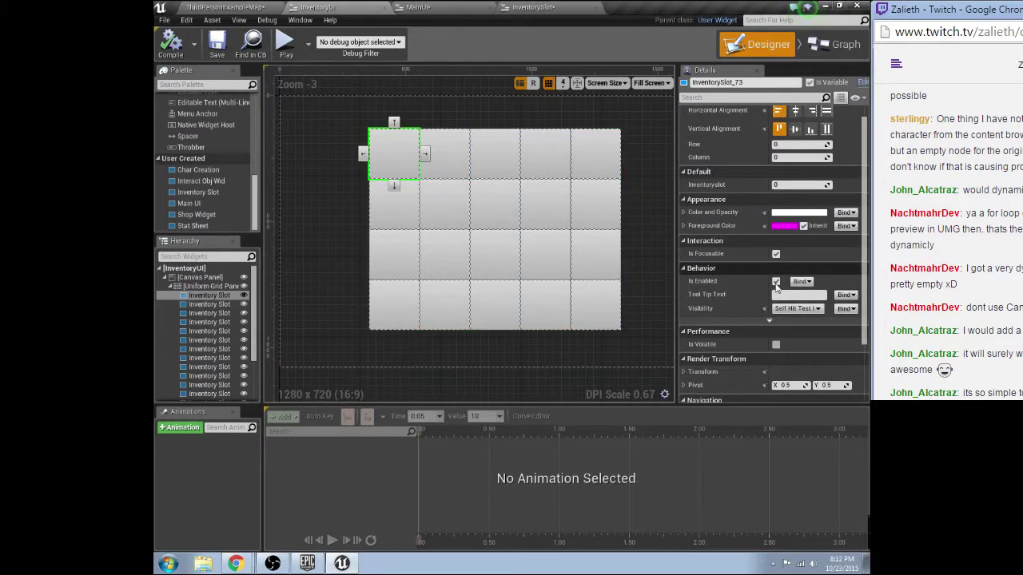
scroll(751, 322, "down", 2)
scroll(768, 312, "up", 3)
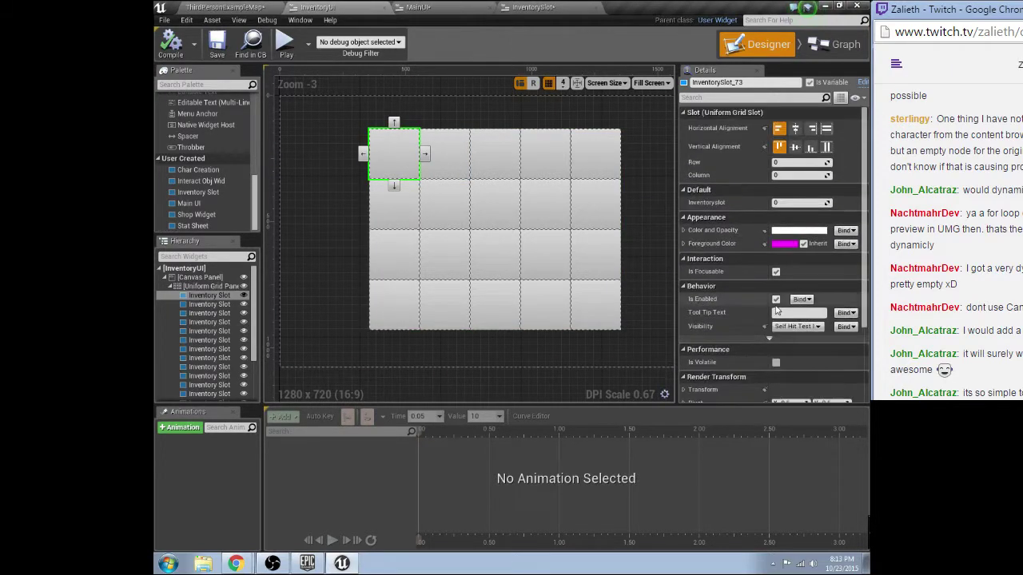
Assign Inventoryslot numbers to the remaining slots in the grid's first row, working from column 1 to column 4.
left_click(475, 154)
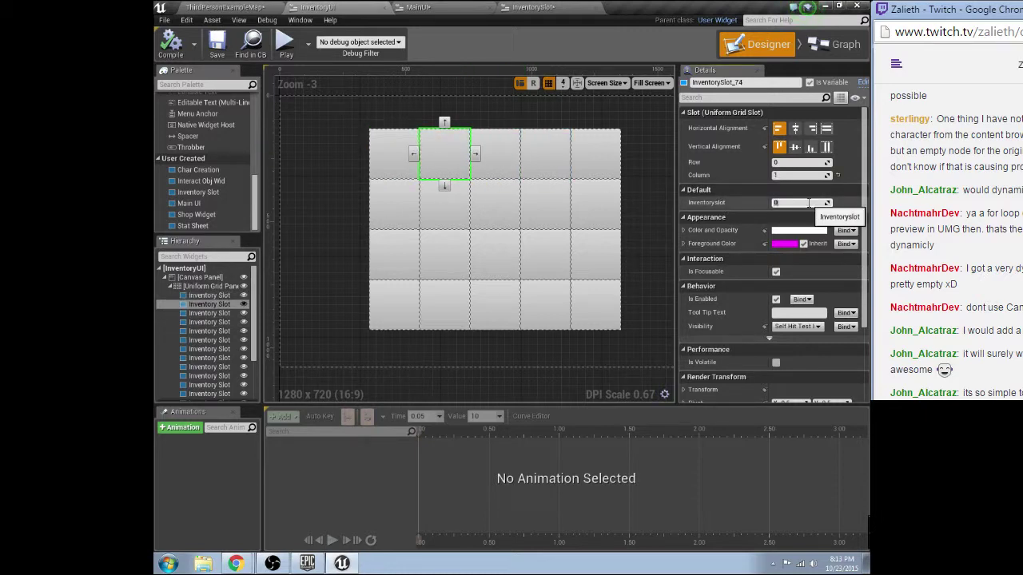
left_click(493, 153)
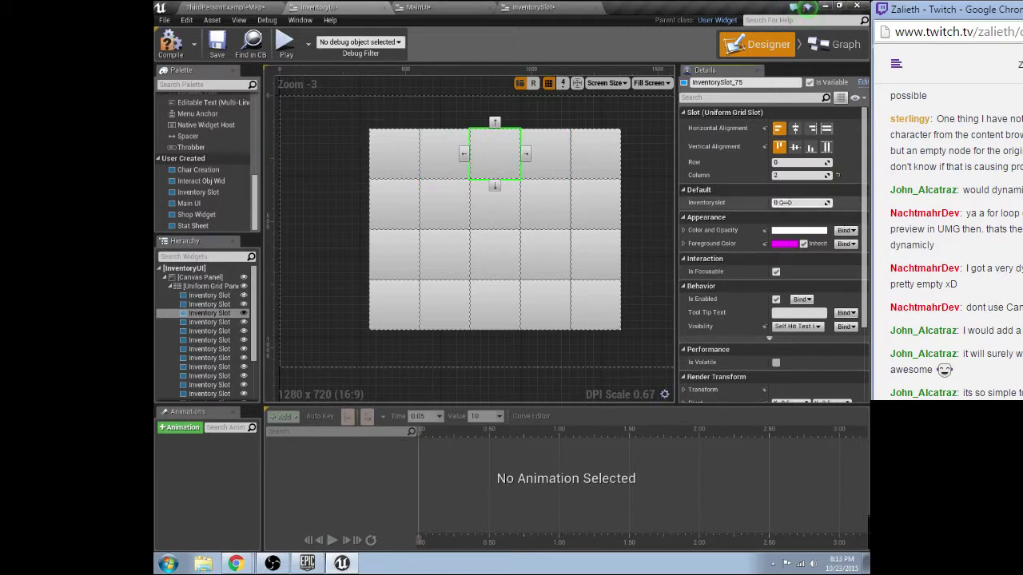
left_click(550, 156)
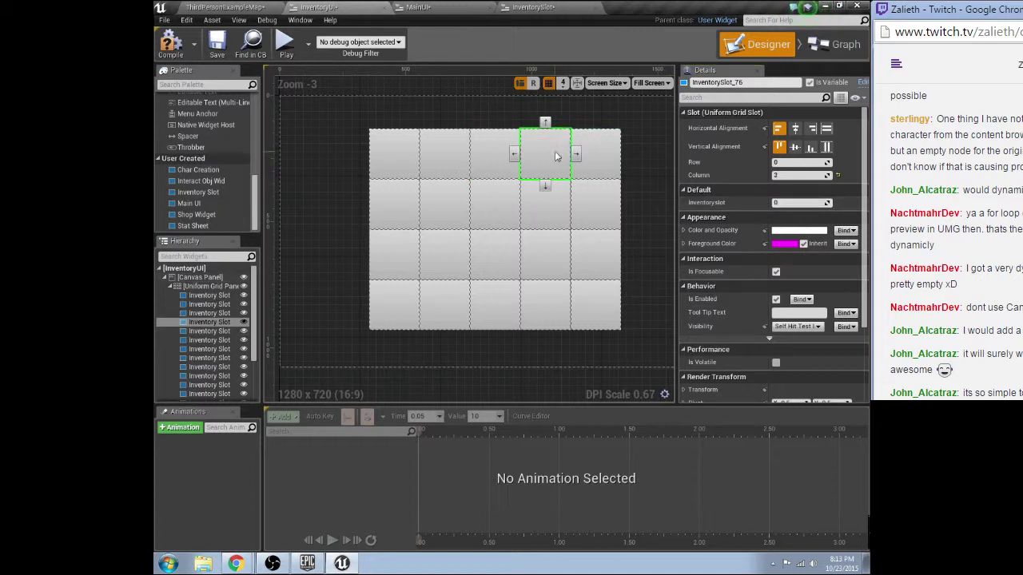
left_click(605, 171)
Assign Inventoryslot numbers to the five slots in the grid's second row, giving the last one 9.
left_click(393, 205)
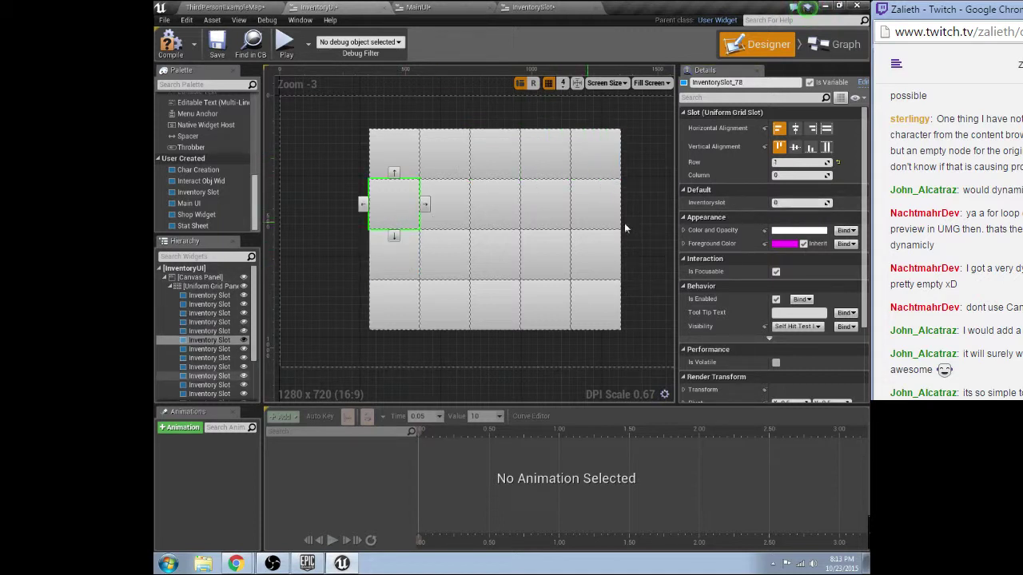
left_click(441, 203)
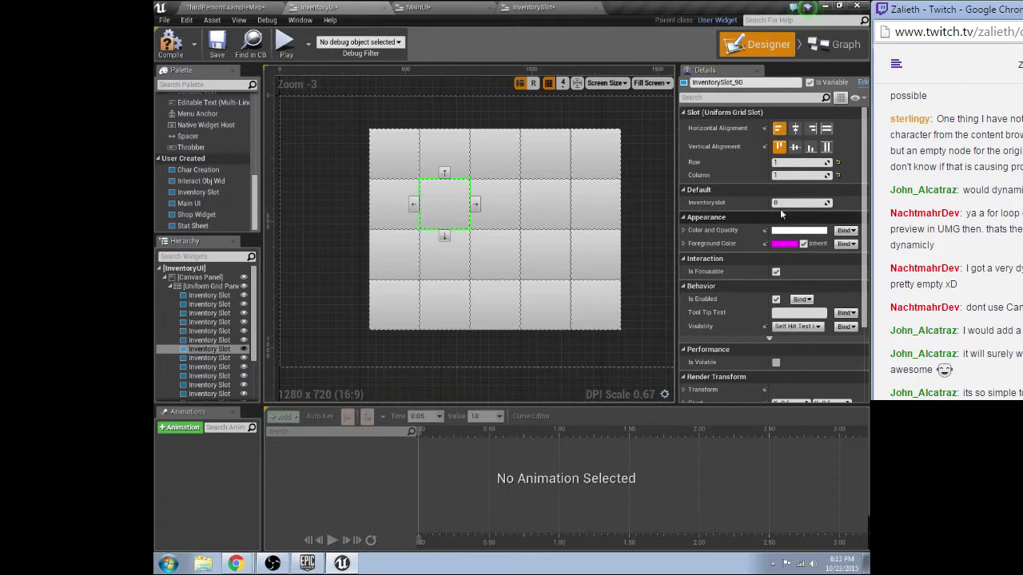
left_click(491, 202)
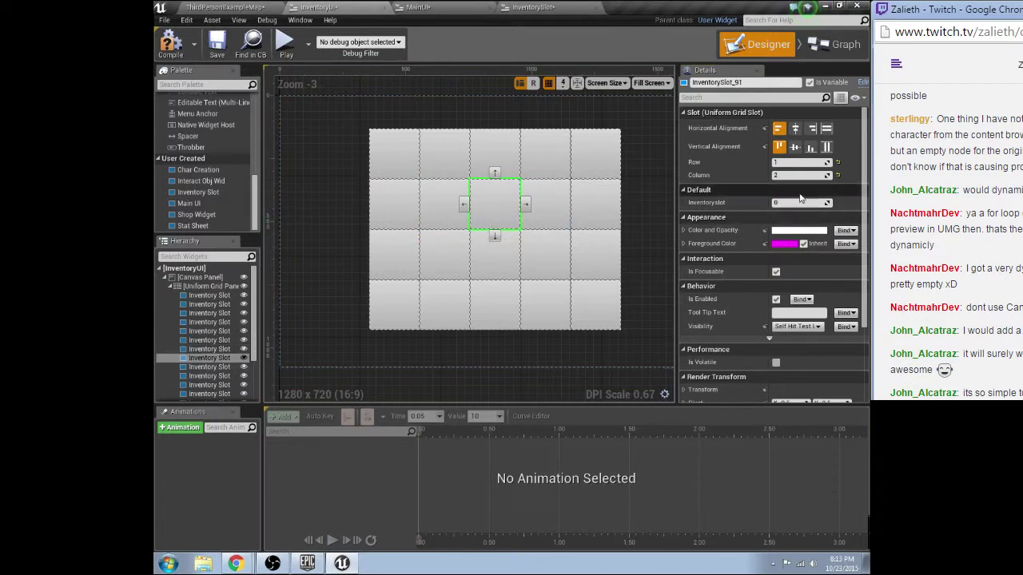
left_click(545, 204)
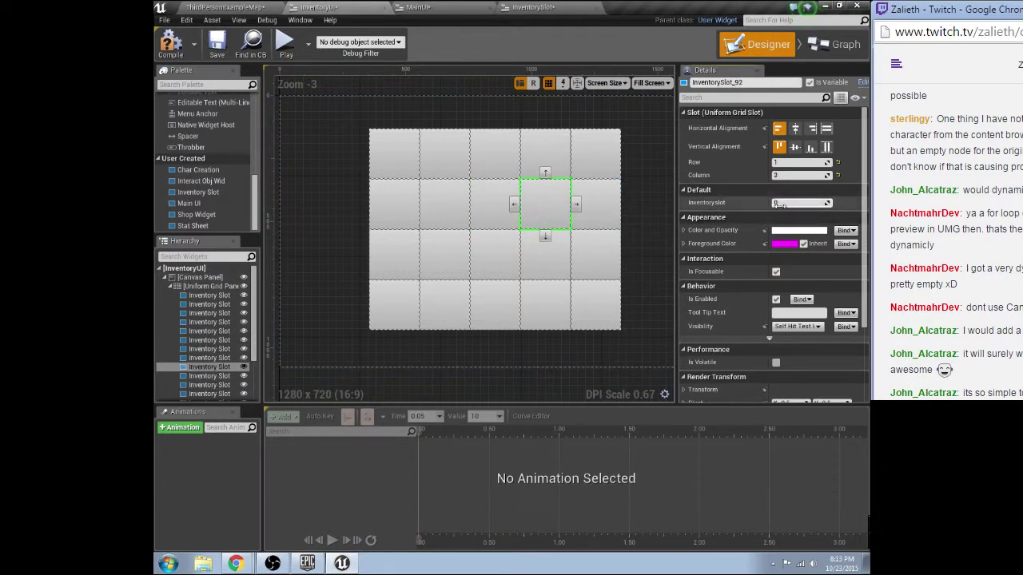
left_click(595, 204)
left_click(799, 203)
type("9")
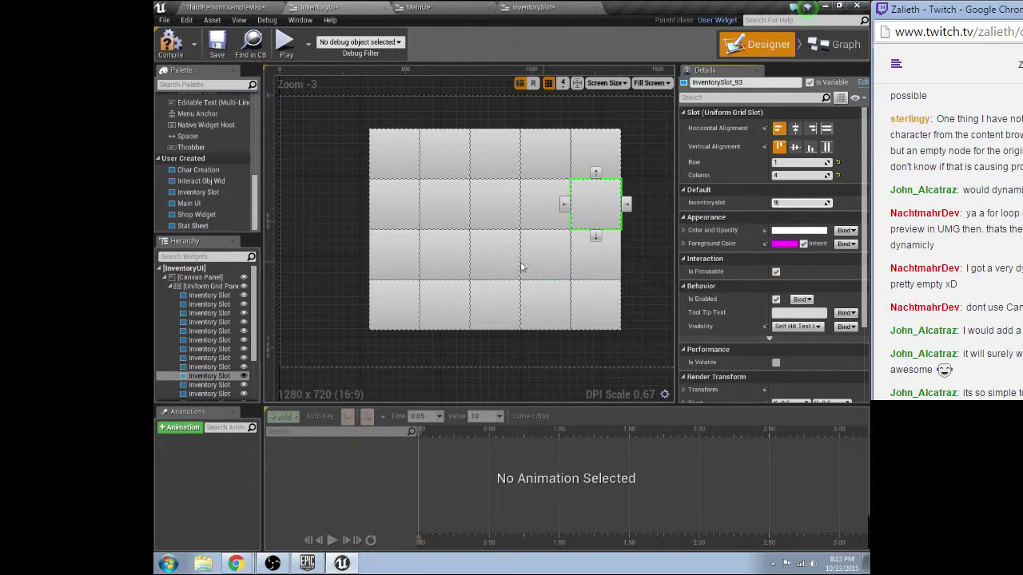
Set Inventoryslot to 10 for the first slot and 12 for the second slot in the grid's third row.
left_click(416, 261)
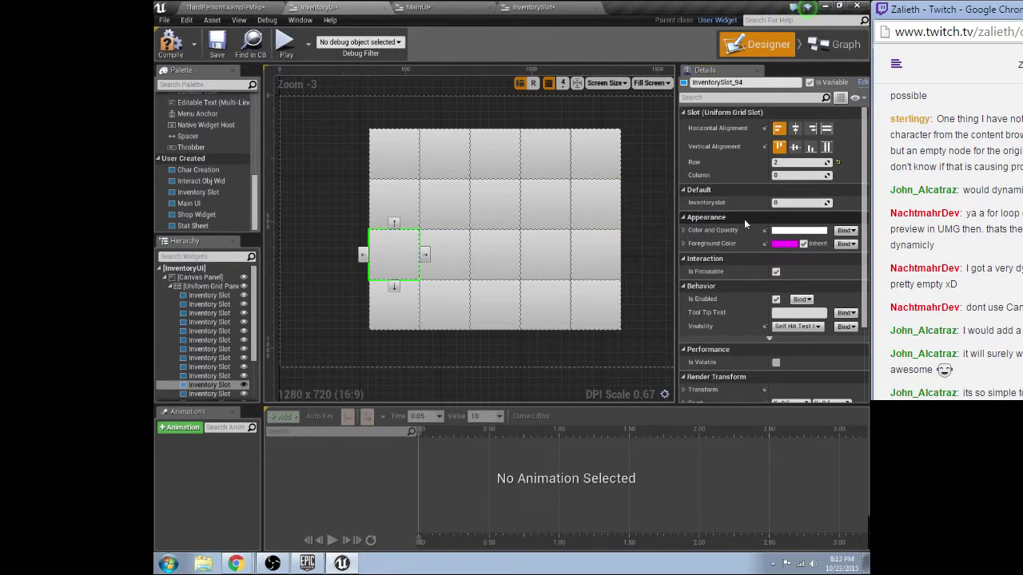
left_click(784, 203)
type("10")
key("Return")
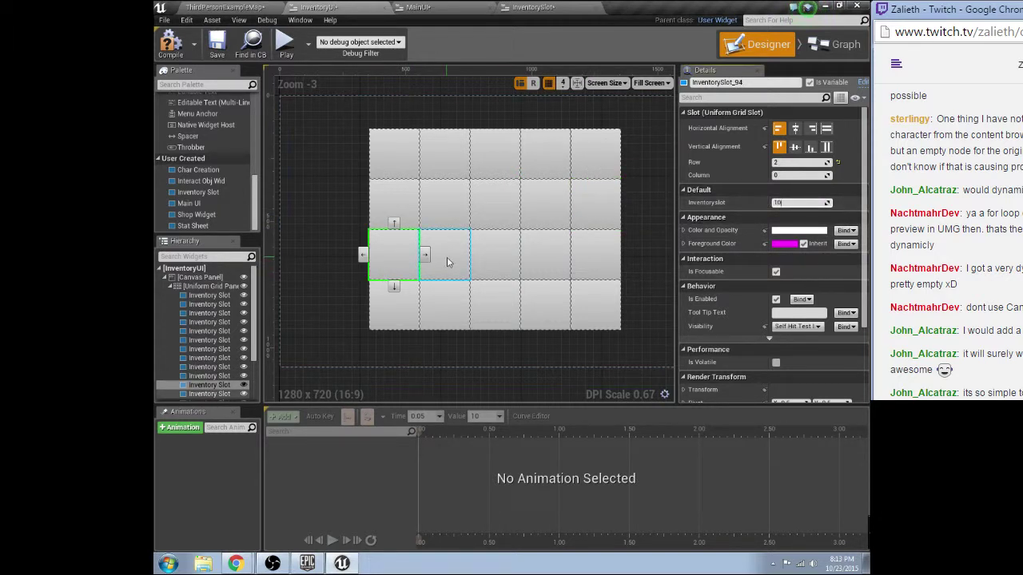
left_click(447, 261)
left_click(786, 203)
type("12")
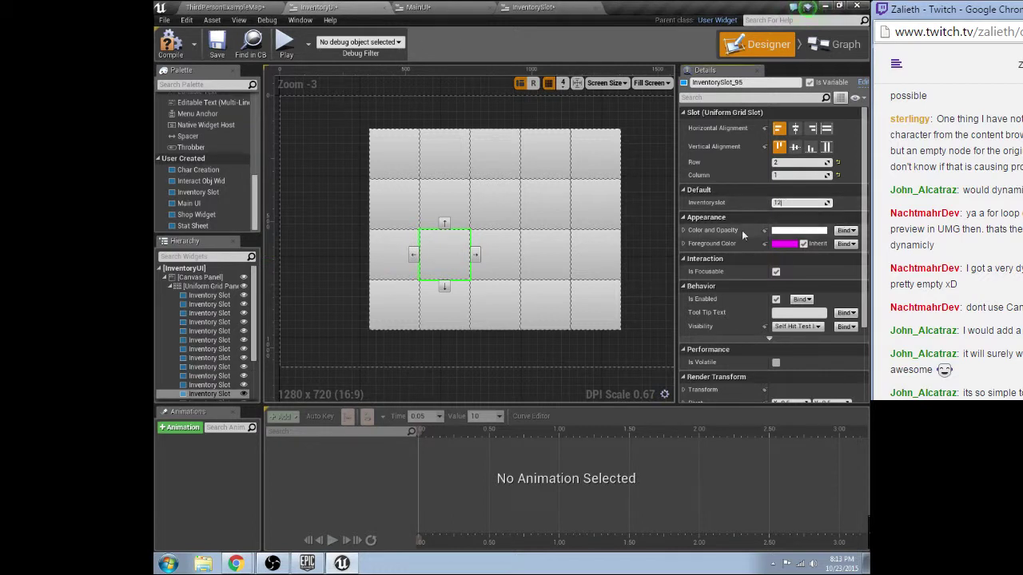
Set Inventoryslot to 13, 14 and 15 for the third, fourth and fifth slots in the grid's third row.
left_click(484, 258)
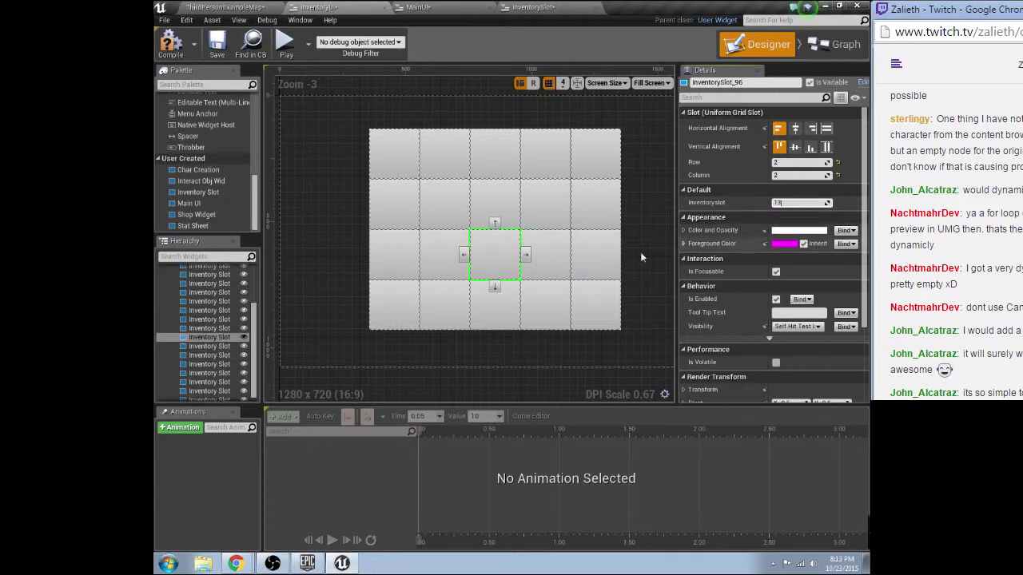
left_click(550, 270)
type("14")
key("Return")
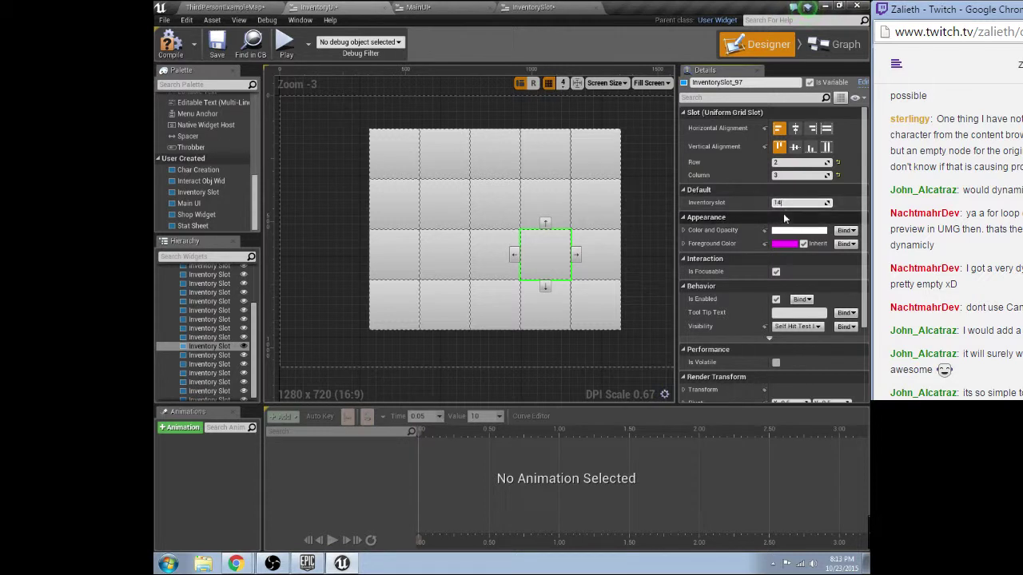
left_click(598, 268)
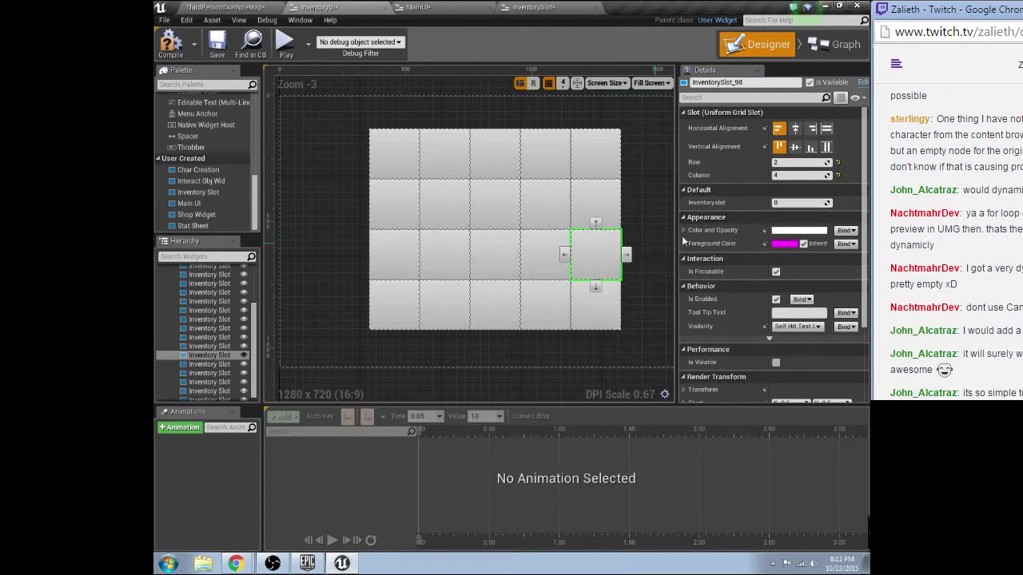
left_click(790, 205)
type("15")
key("Return")
Set Inventoryslot to 16 for the first slot and 17 for the second slot in the grid's bottom row.
left_click(389, 310)
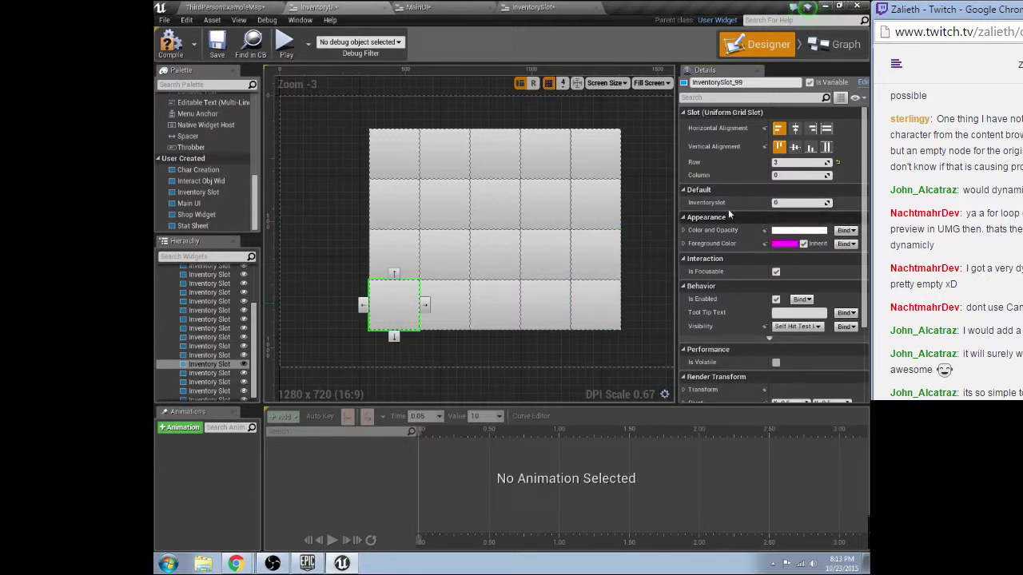
left_click(790, 204)
type("16")
key("Return")
left_click(444, 308)
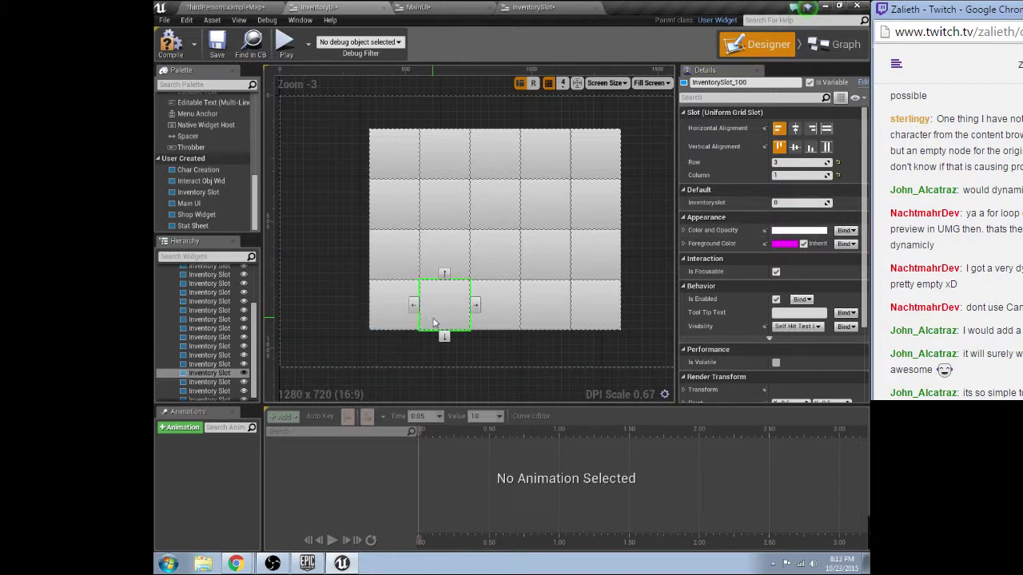
left_click(791, 204)
type("17")
key("Return")
Set Inventoryslot to 18 for the third slot and 19 for the fourth slot in the grid's bottom row.
left_click(495, 308)
left_click(791, 204)
type("18")
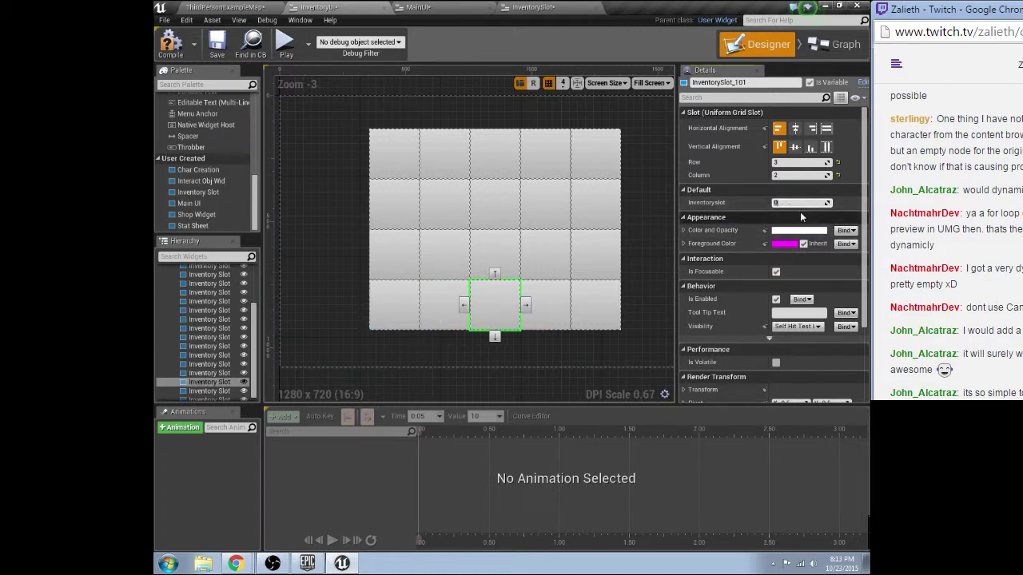
key("Return")
left_click(545, 308)
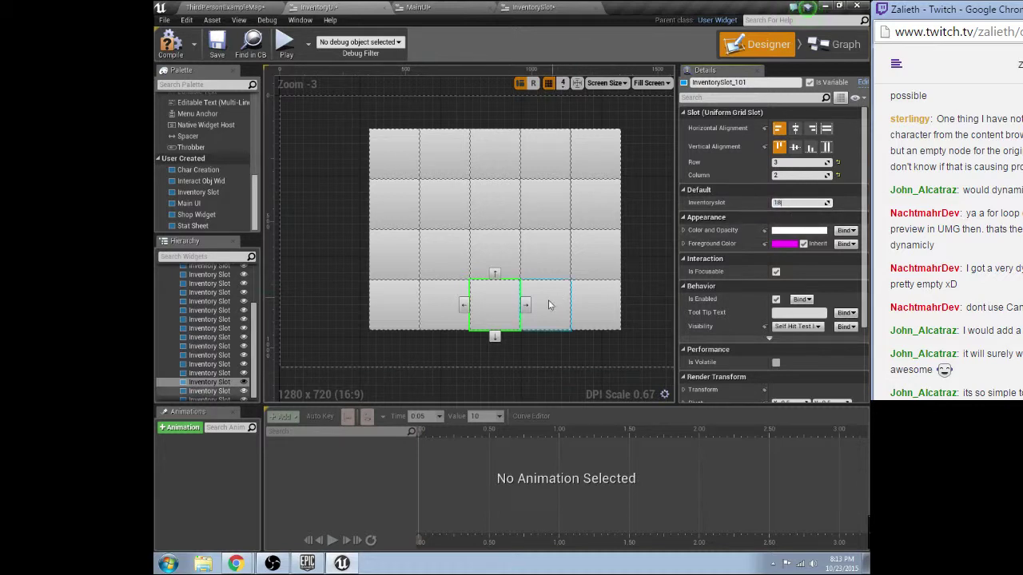
left_click(791, 203)
key("Return")
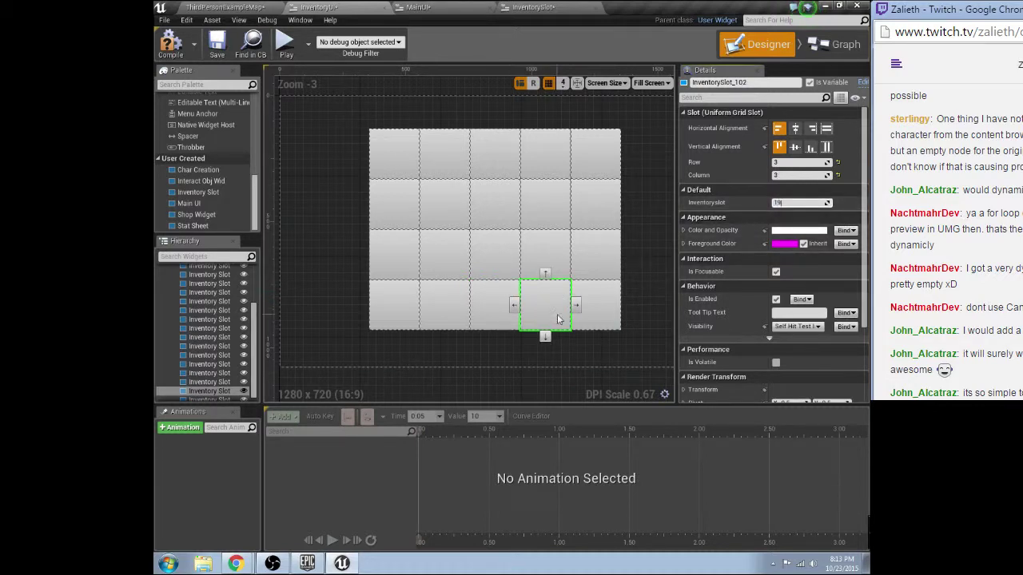
Check the Inventoryslot field on the bottom row's fifth slot and on the top row's first two slots.
left_click(596, 305)
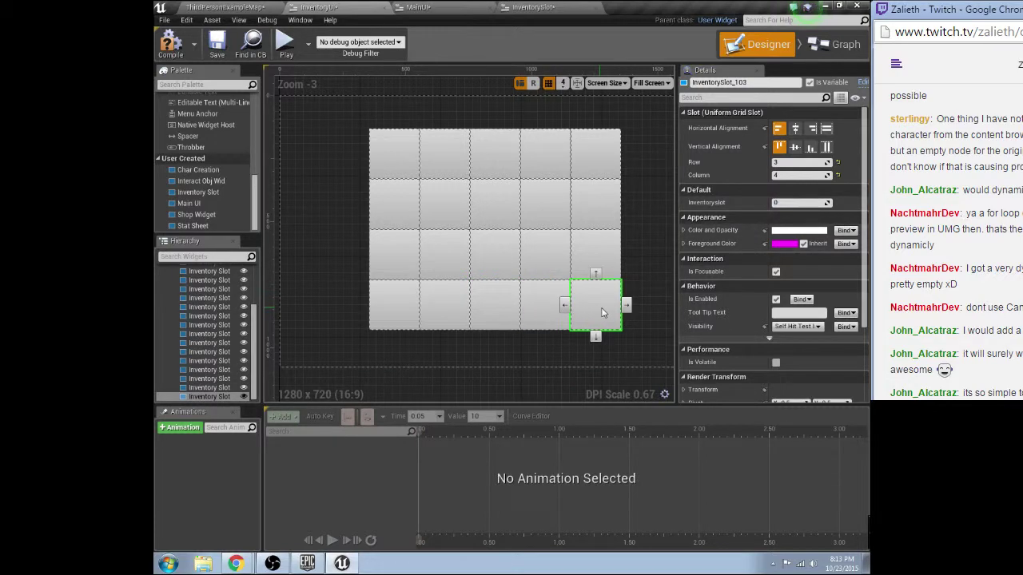
left_click(792, 203)
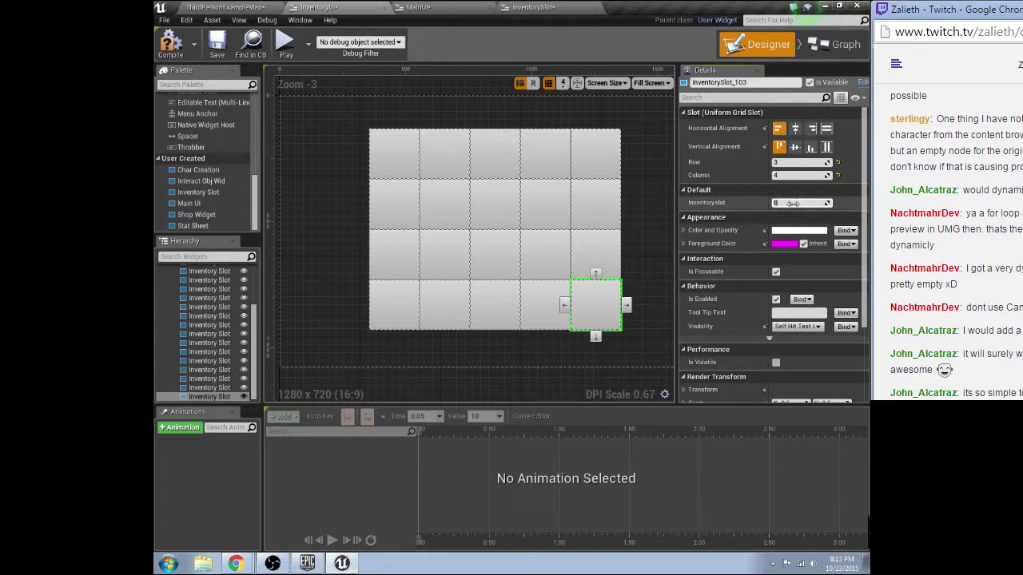
left_click(406, 168)
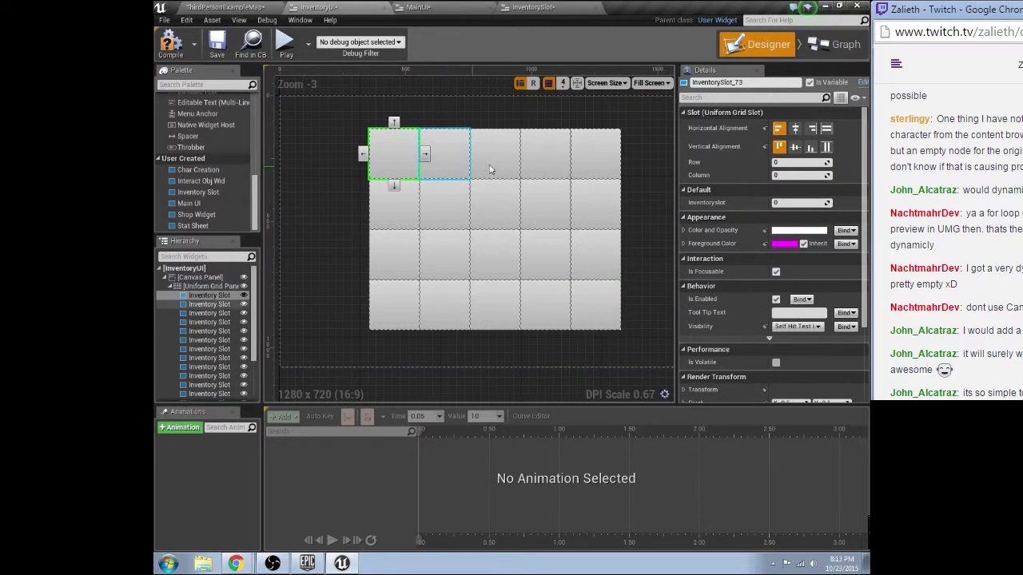
left_click(457, 171)
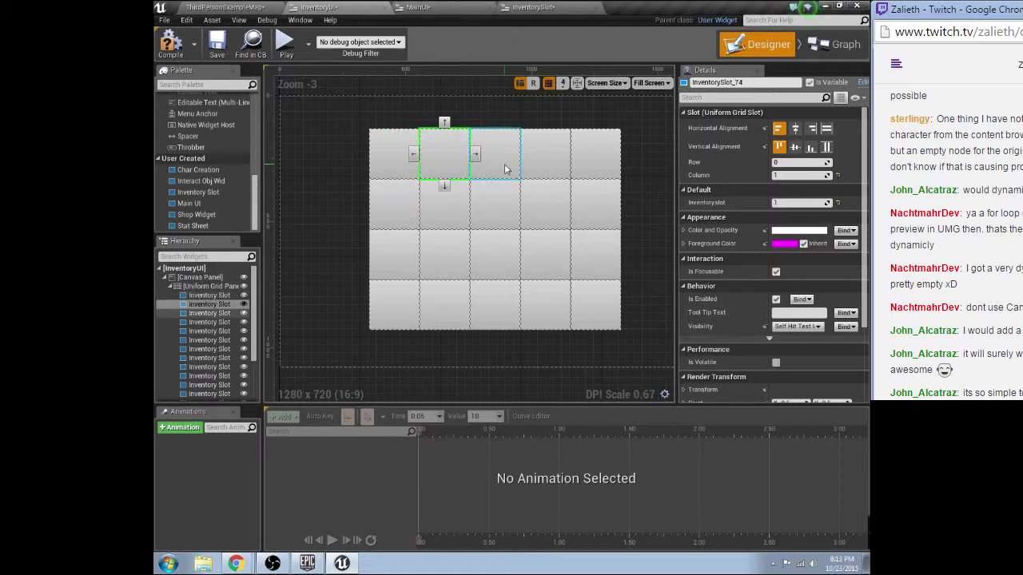
Set Inventoryslot to 3 for the top row's fifth slot, and 4 and 5 for the second row's first two slots.
left_click(577, 163)
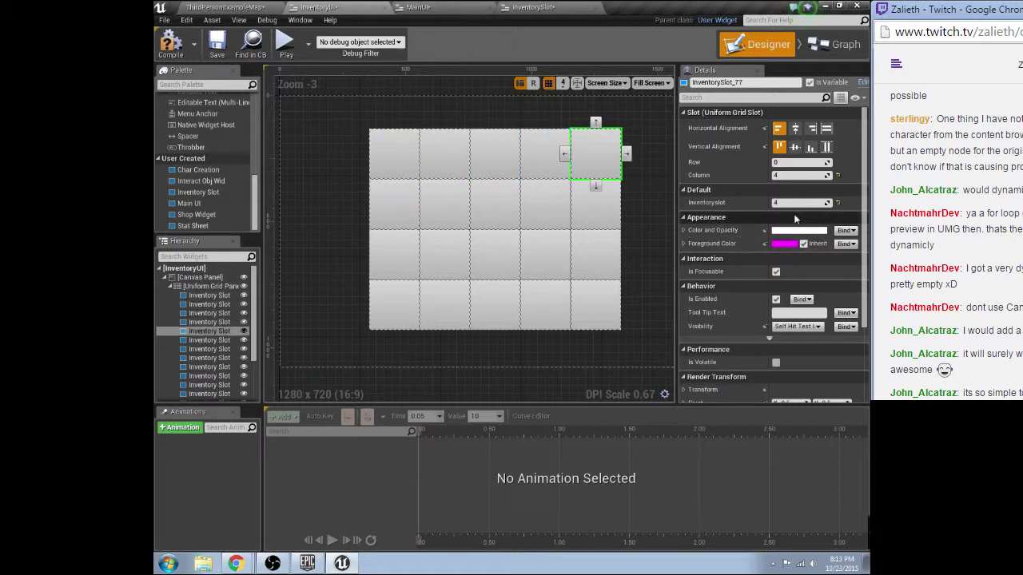
left_click(380, 206)
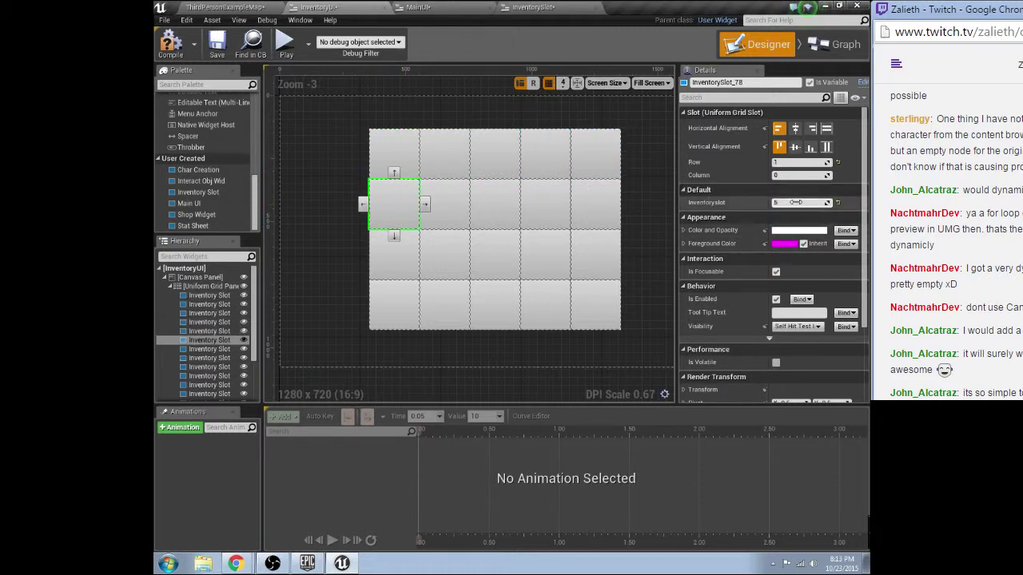
left_click(445, 204)
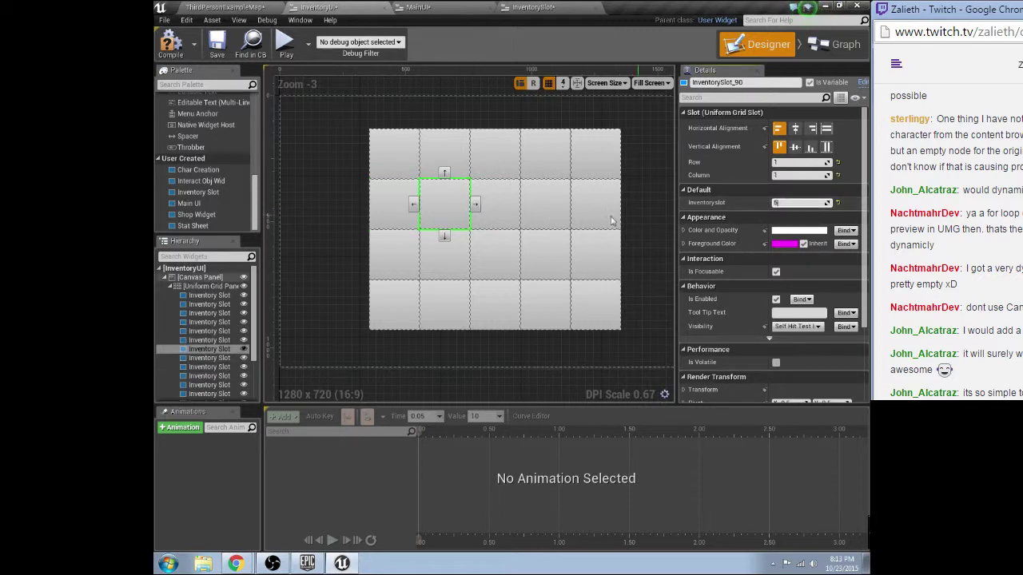
Set Inventoryslot to 6, 7 and 8 for the third, fourth and fifth slots in the grid's second row.
left_click(497, 216)
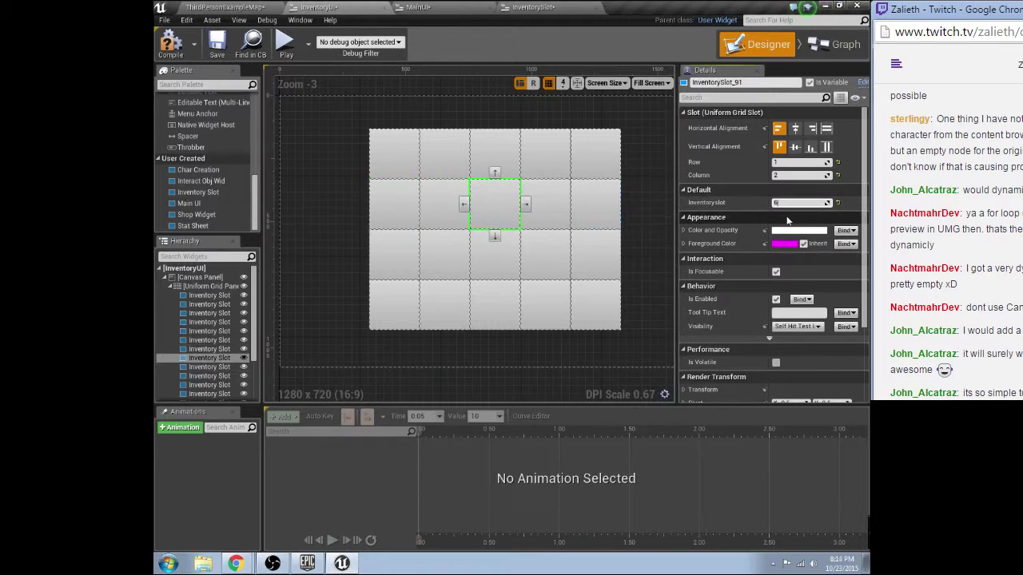
left_click(537, 210)
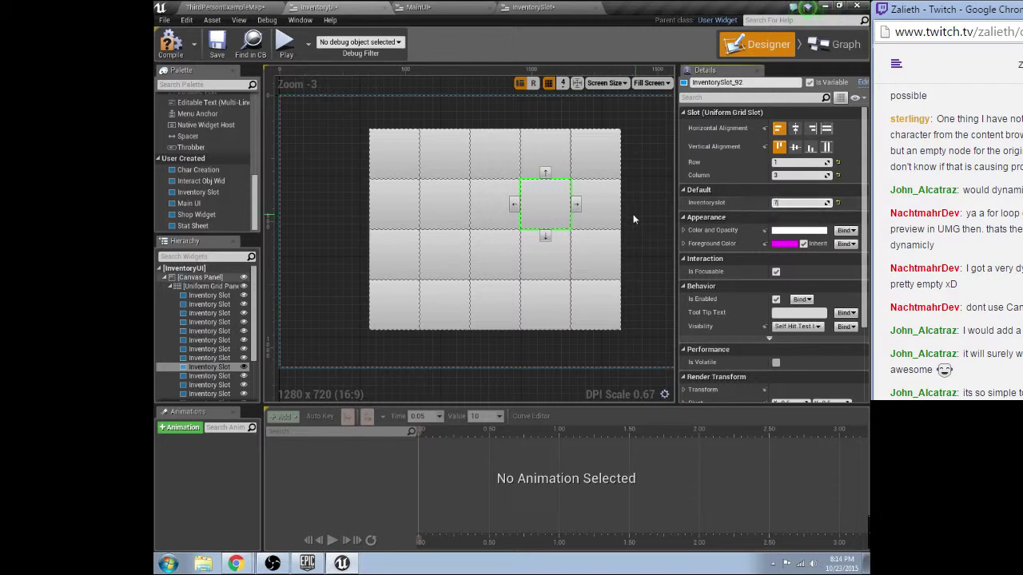
left_click(598, 210)
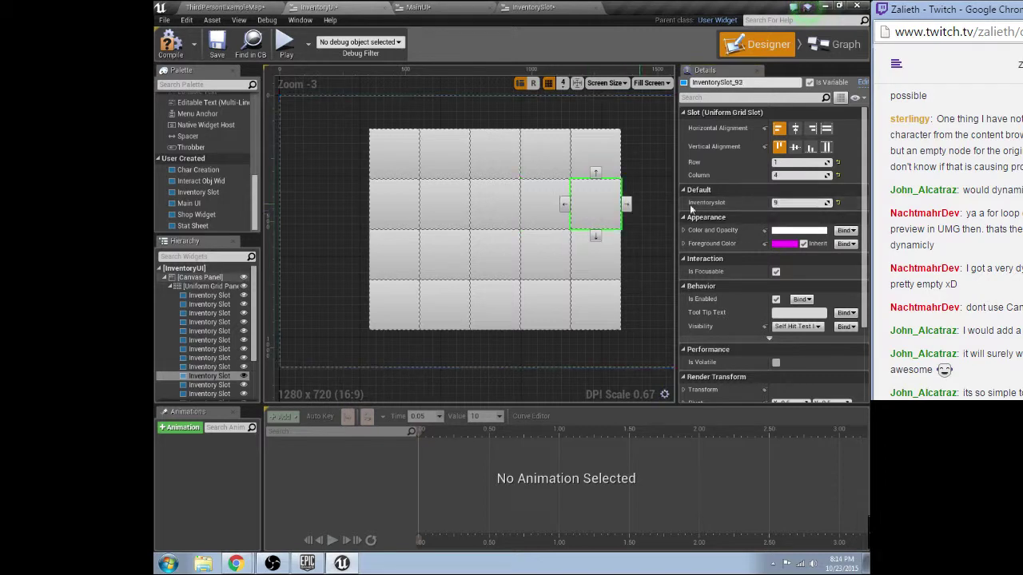
Set Inventoryslot to 9, 10 and 11 for the first, second and third slots in the grid's third row.
left_click(404, 254)
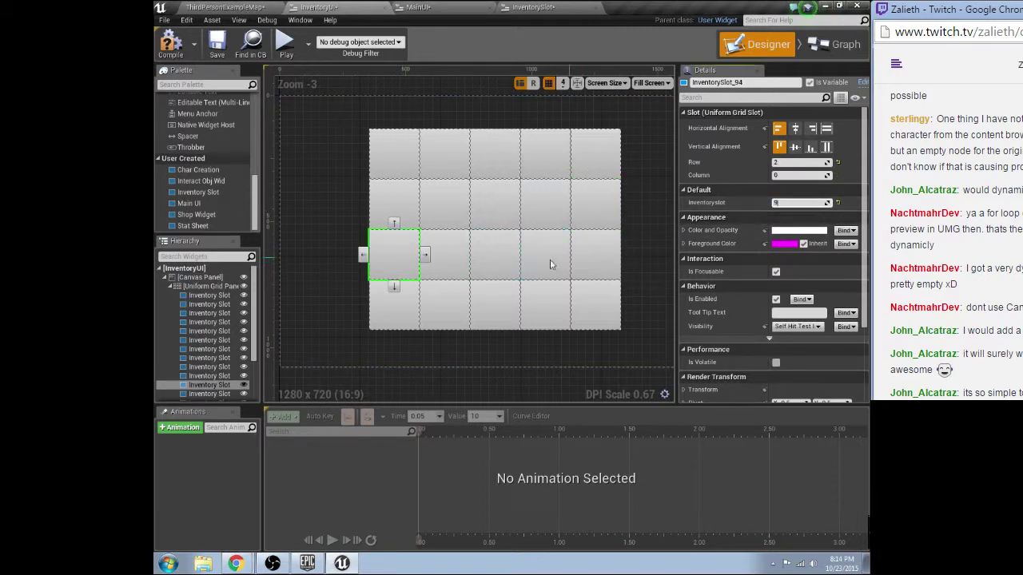
left_click(444, 254)
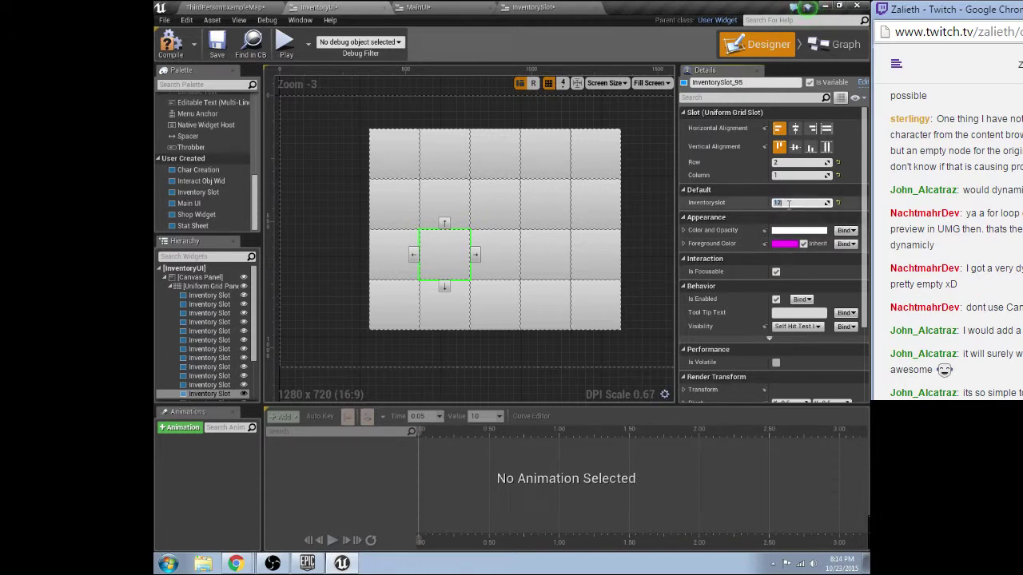
left_click(495, 254)
left_click(788, 204)
type("13")
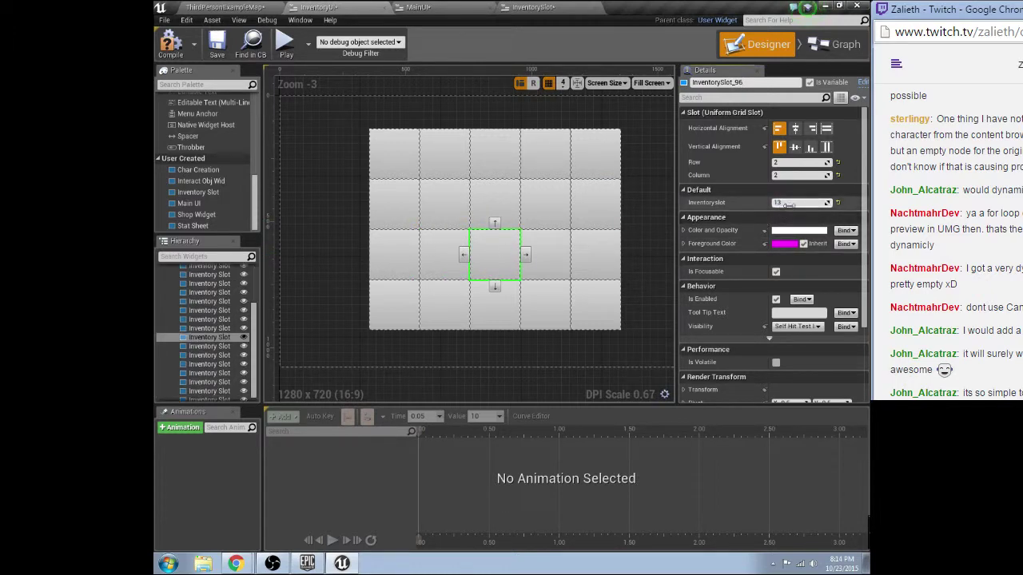
Set Inventoryslot to 12 and 13 for the third row's fourth and fifth slots, and 14 for the bottom row's first slot.
left_click(545, 254)
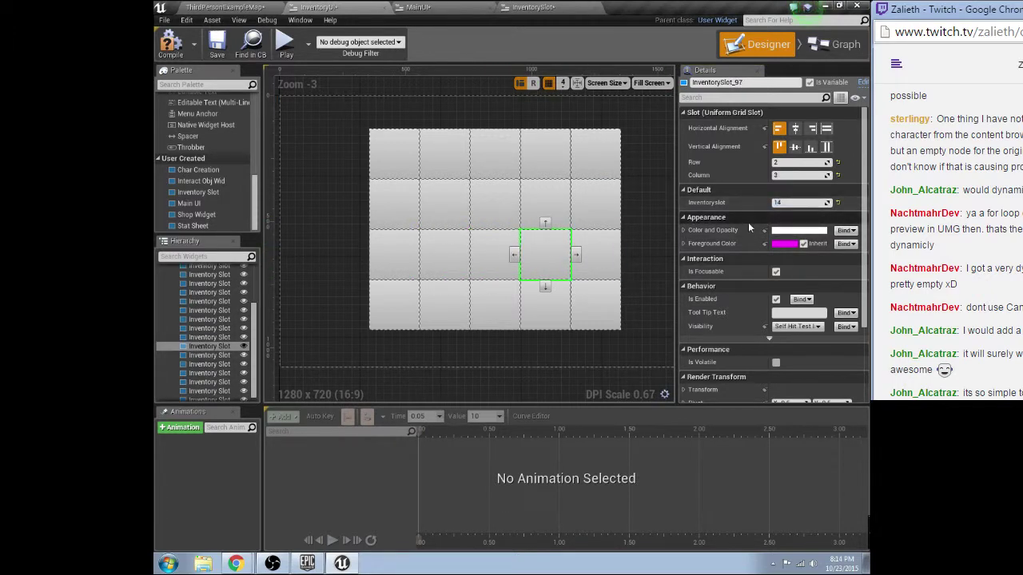
left_click(595, 254)
left_click(789, 204)
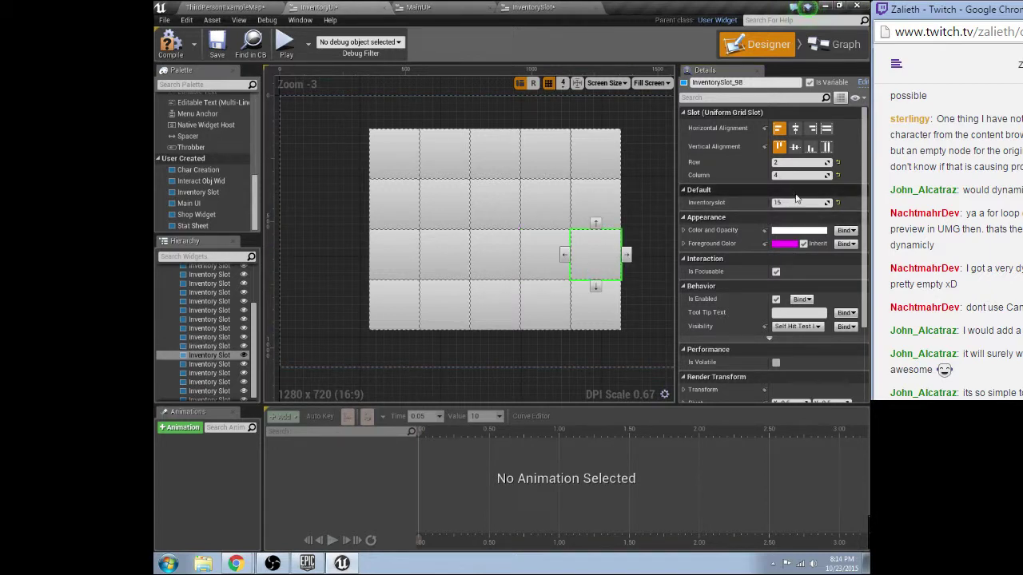
type("15")
left_click(394, 305)
left_click(787, 203)
type("16")
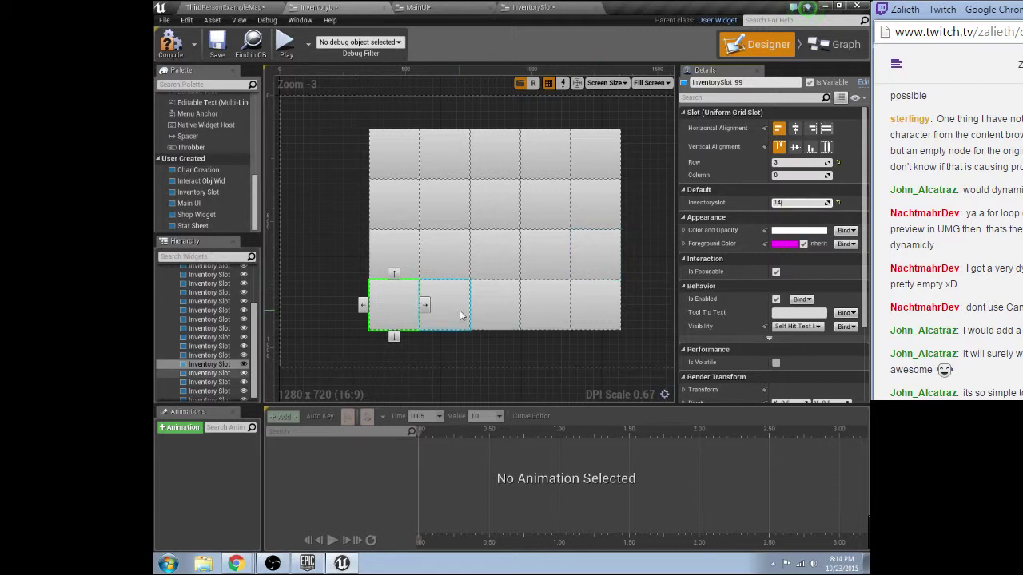
Check the Inventoryslot numbering across the third row and the top row for a skipped or repeated index.
left_click(596, 270)
left_click(546, 264)
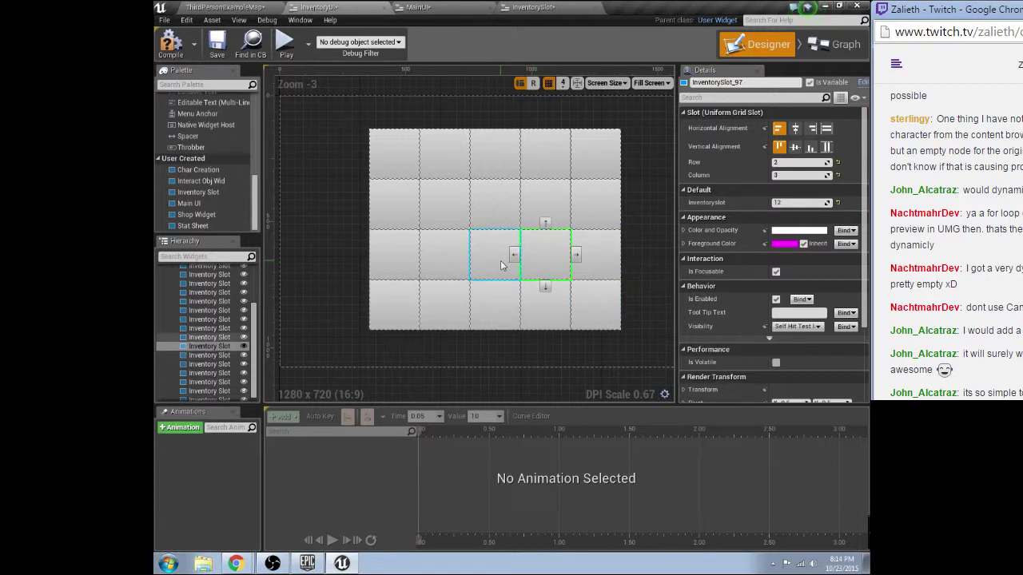
left_click(496, 263)
left_click(445, 264)
left_click(401, 269)
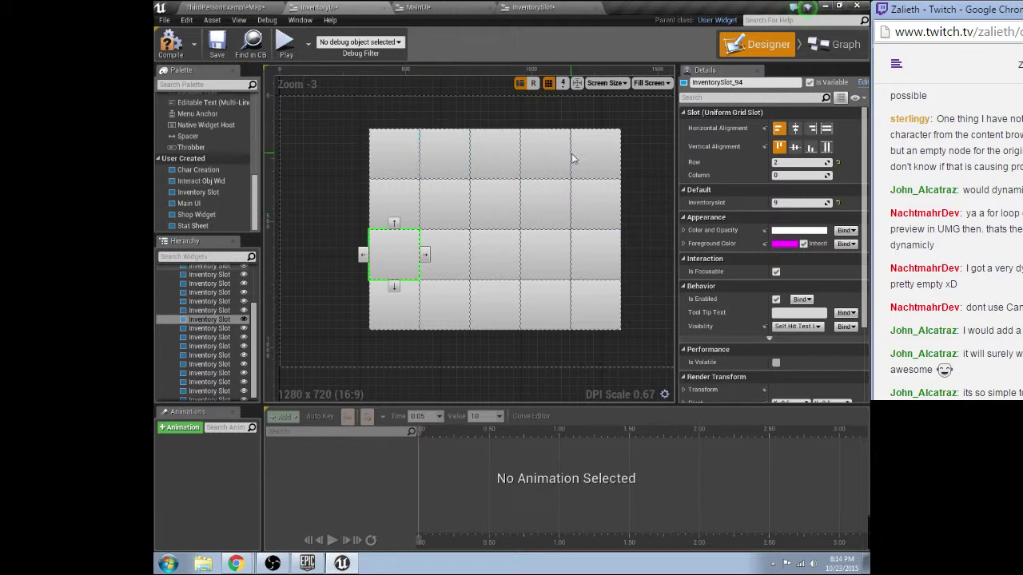
left_click(397, 162)
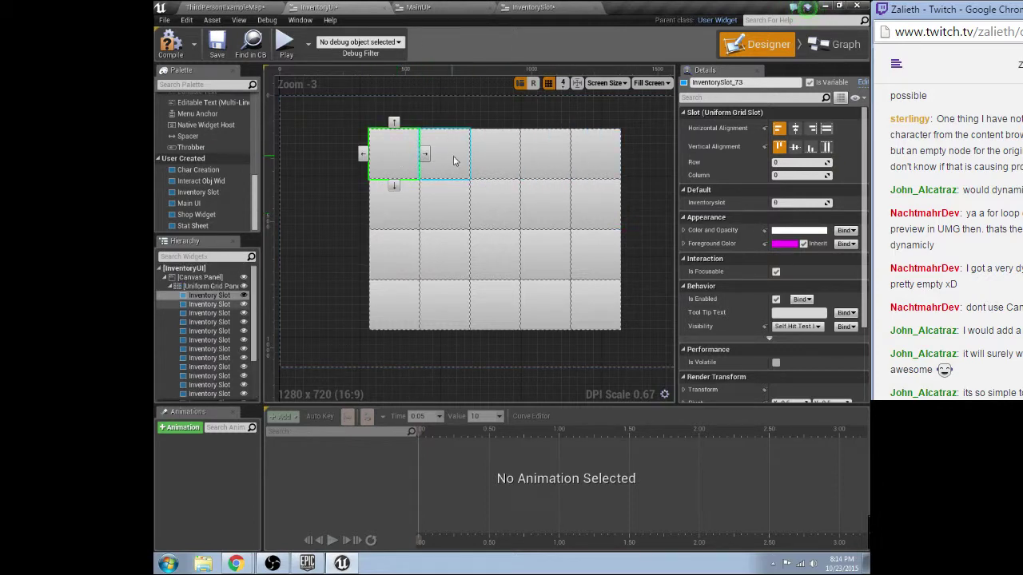
left_click(444, 160)
left_click(494, 160)
left_click(546, 160)
Undo the accidental move of the top row's fourth slot and set the fifth slot's Inventoryslot to 4.
left_click(595, 156)
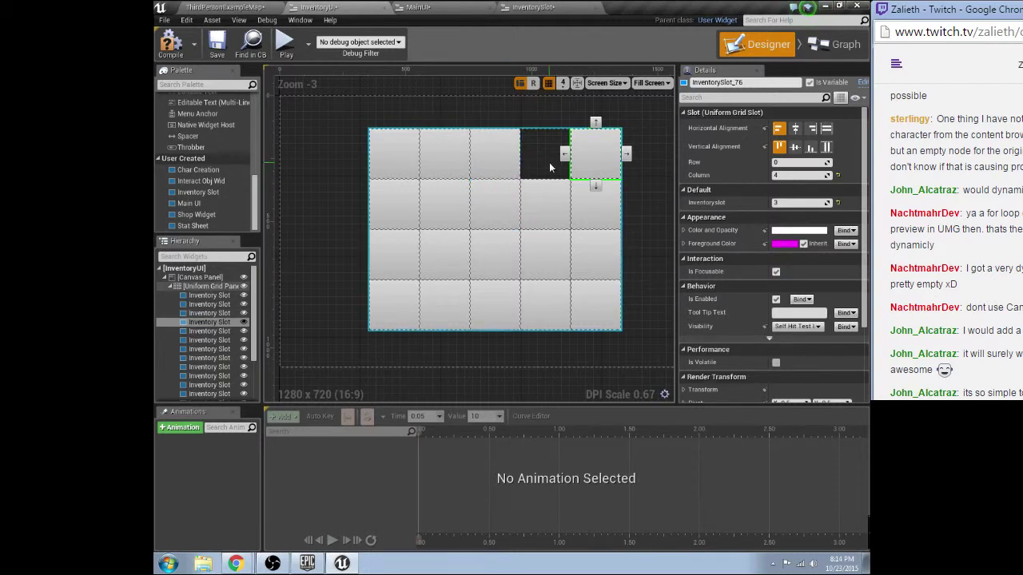
key("ctrl+z")
left_click(588, 164)
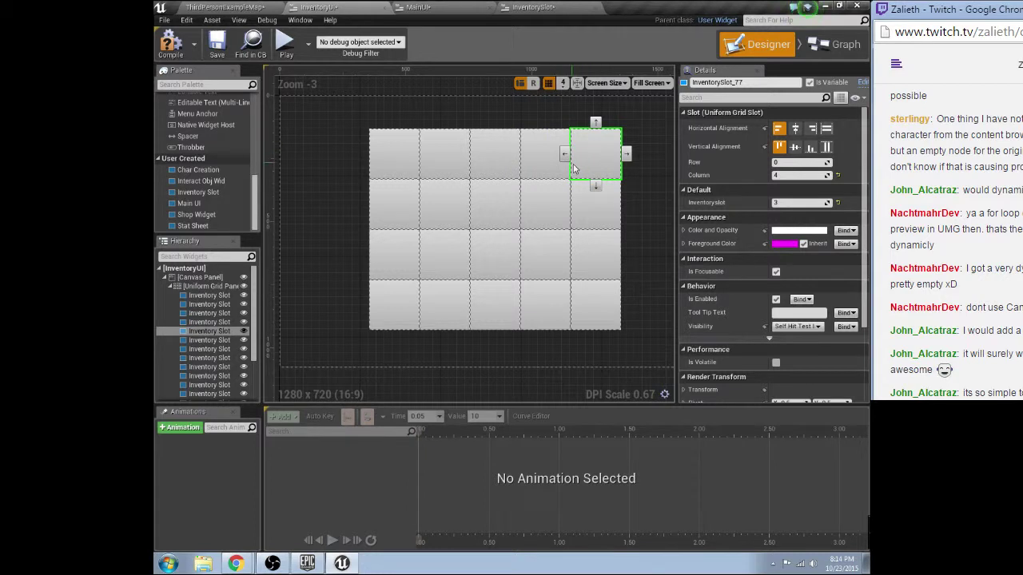
left_click(790, 205)
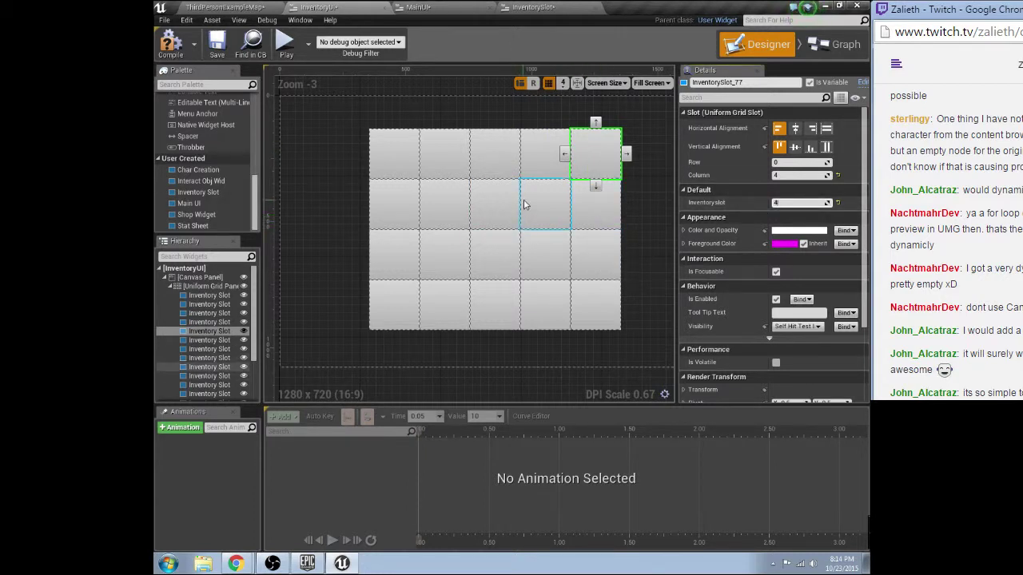
Recheck the top row's first four slots and set Inventoryslot to 5 for the second row's first slot.
left_click(544, 156)
left_click(491, 156)
left_click(435, 160)
left_click(397, 160)
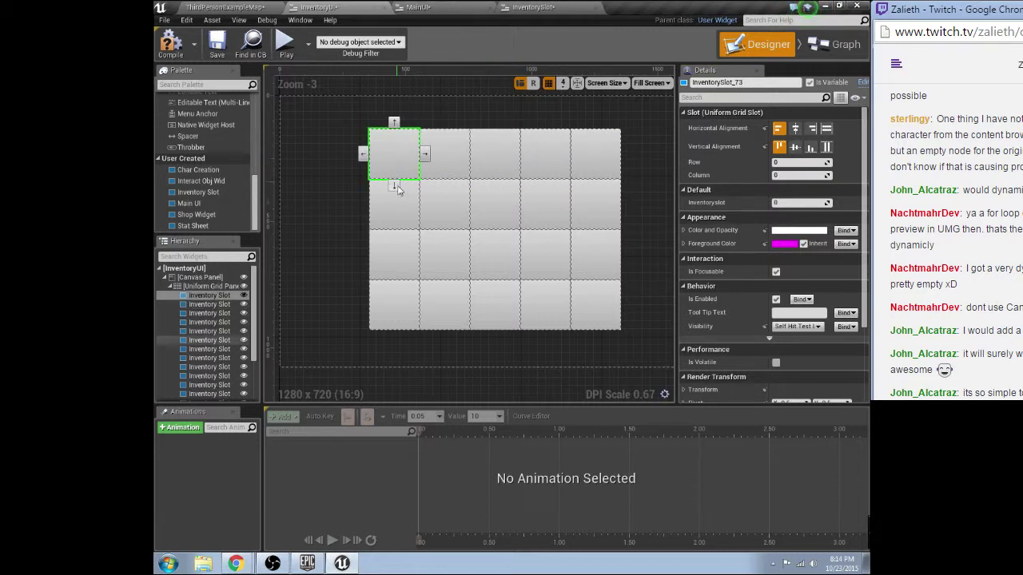
left_click(399, 200)
left_click(787, 202)
type("5")
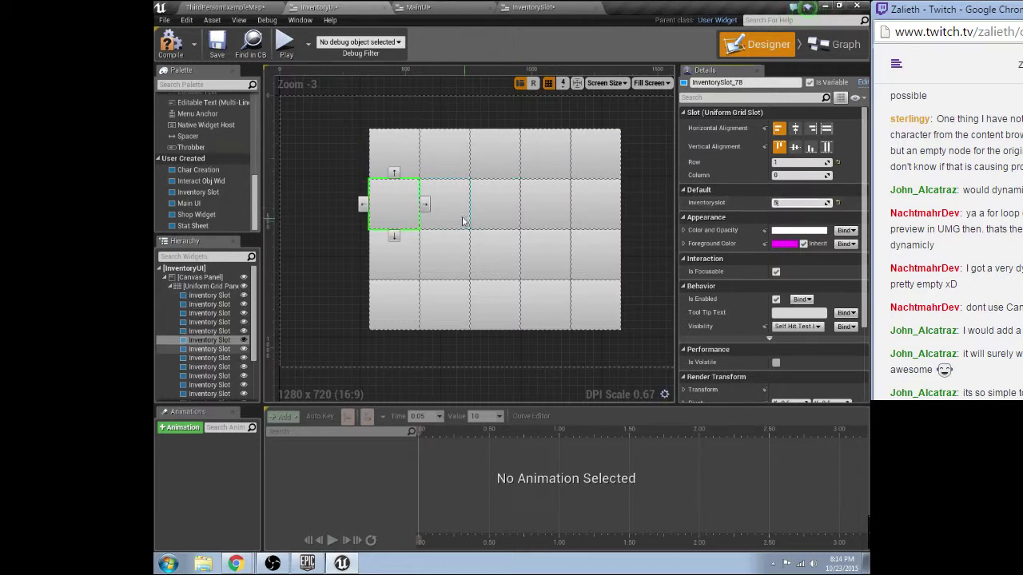
Set Inventoryslot to 6 for the second slot and 7 for the third slot in the grid's second row.
left_click(462, 217)
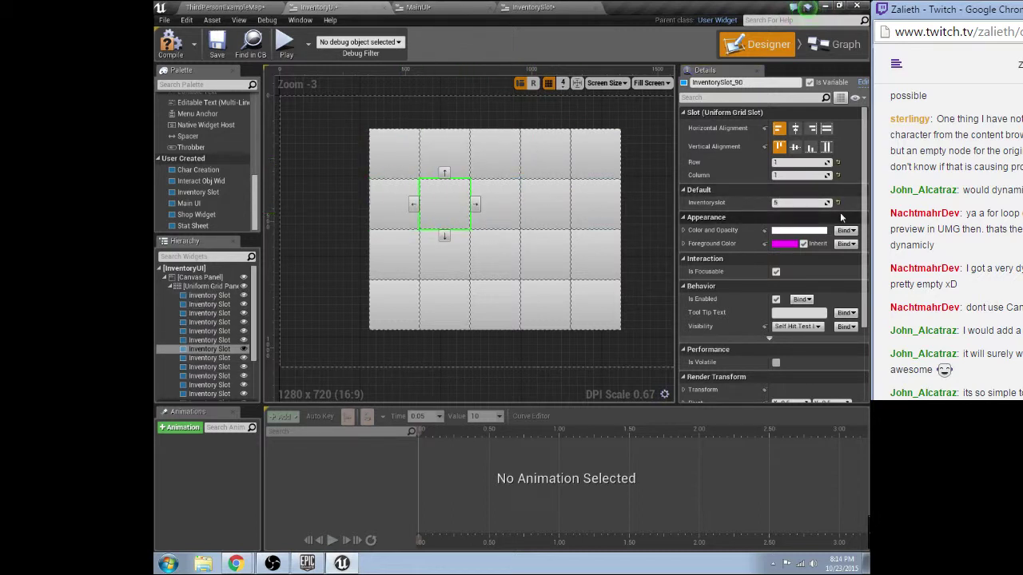
left_click(495, 207)
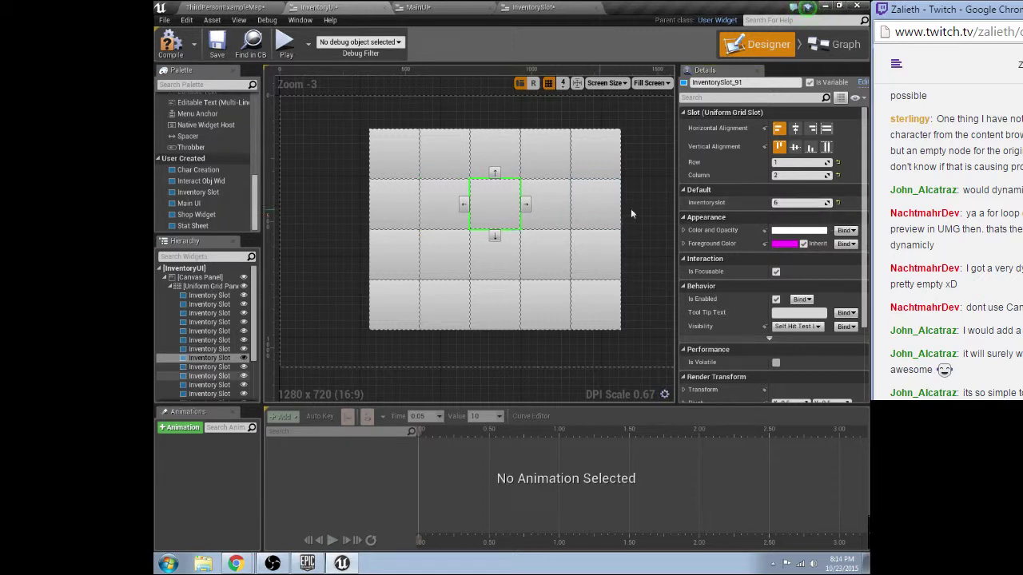
left_click(799, 202)
type("7")
Set Inventoryslot to 8 for the fourth slot and 9 for the fifth slot in the grid's second row.
left_click(545, 217)
left_click(799, 202)
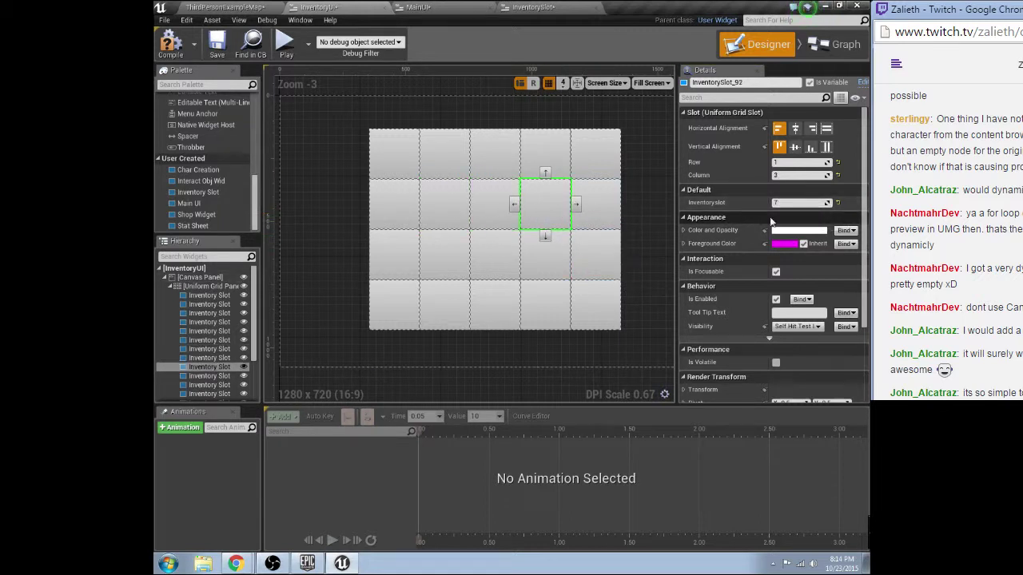
type("8")
left_click(587, 217)
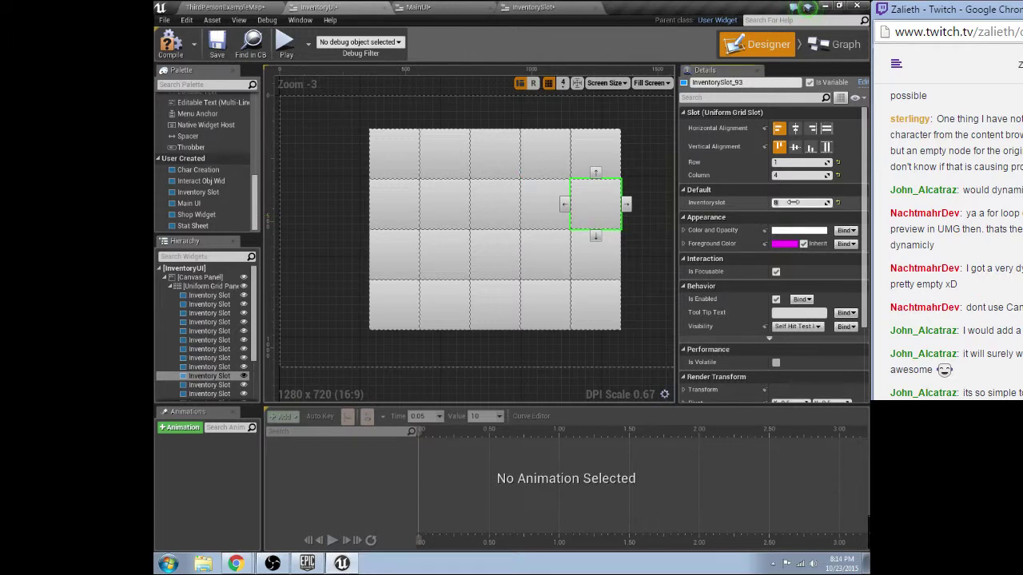
Renumber Inventoryslot to 10, 11 and 12 for the first, second and third slots in the grid's third row.
left_click(411, 264)
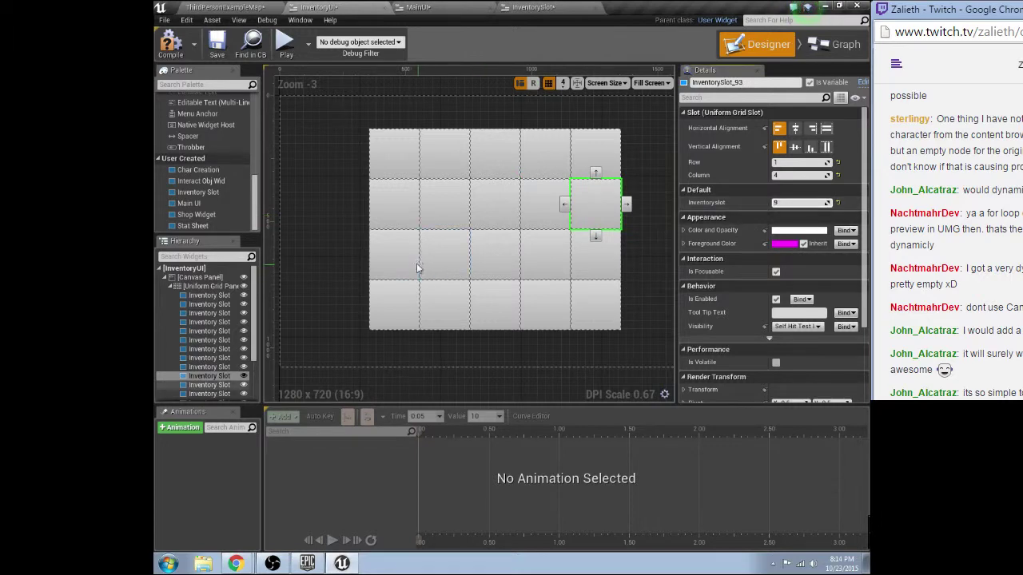
left_click(800, 203)
type("10")
left_click(458, 260)
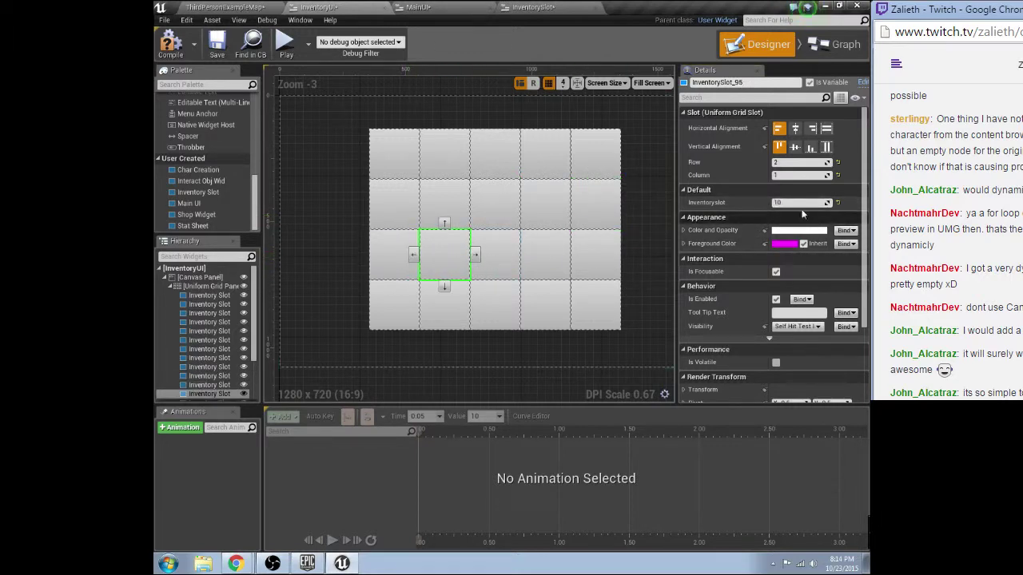
left_click(507, 271)
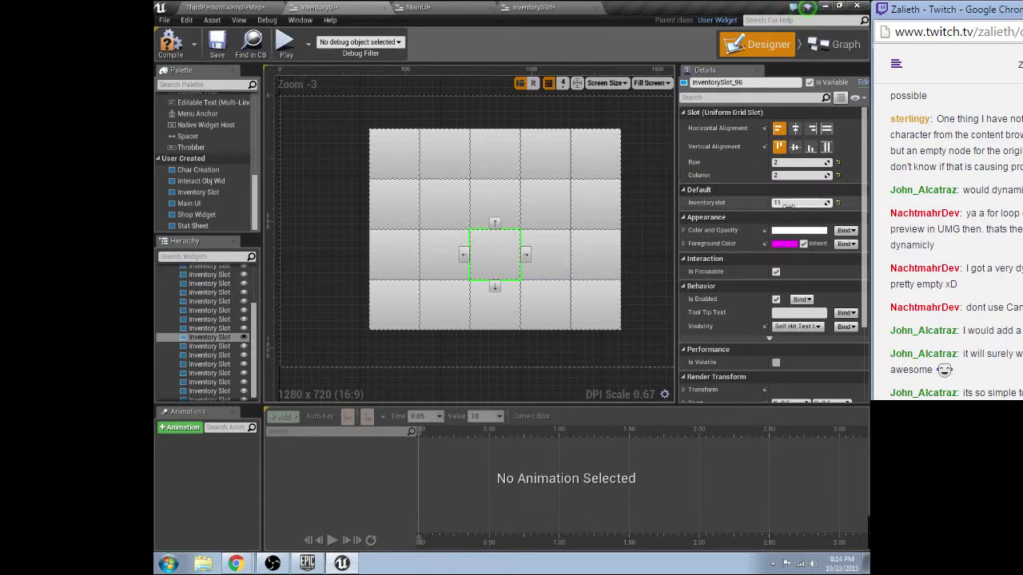
Set Inventoryslot to 13 for the fourth slot and 14 for the fifth slot in the grid's third row.
left_click(546, 254)
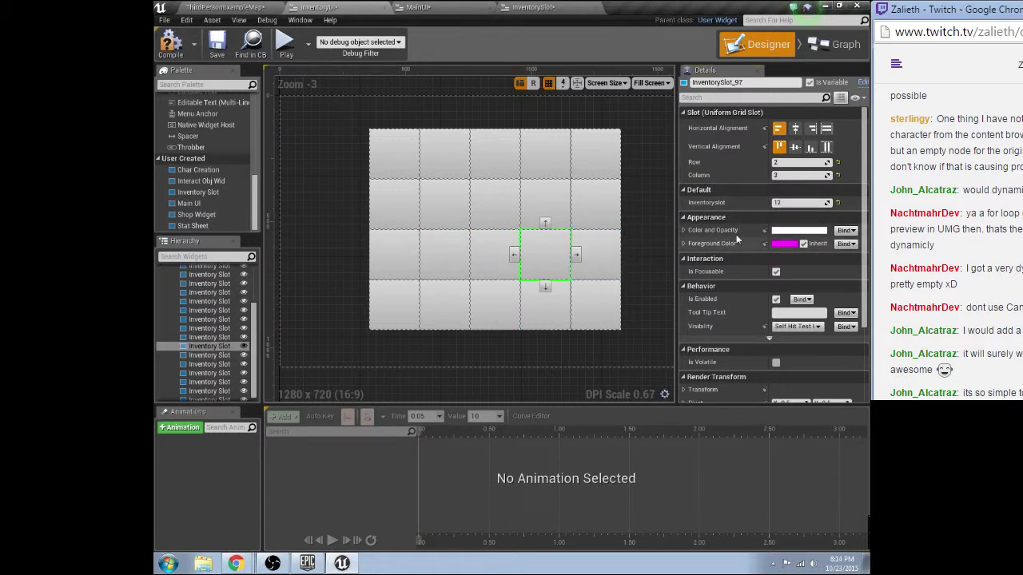
left_click(800, 202)
type("12")
left_click(595, 254)
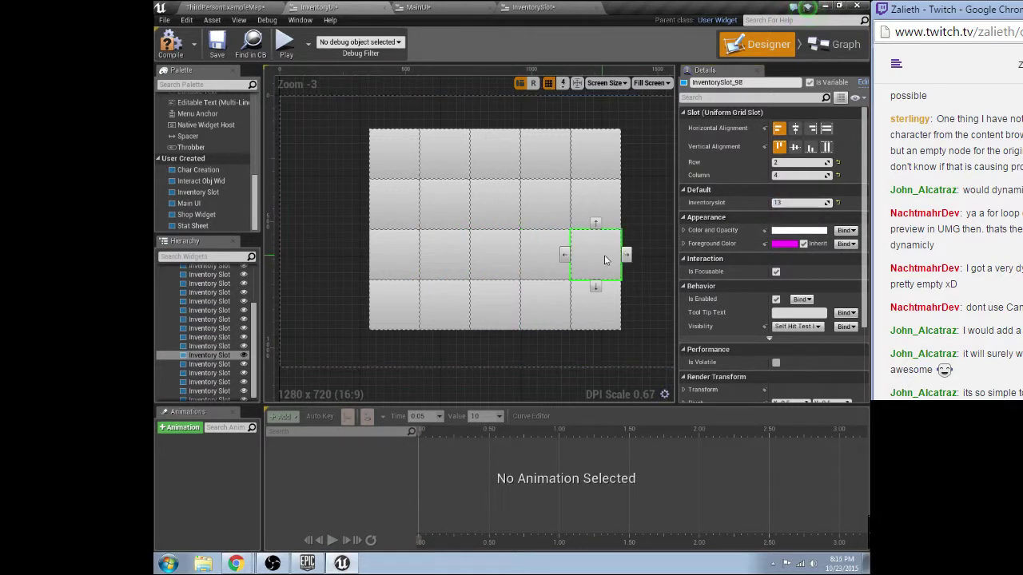
Set Inventoryslot to 15 for the first slot in the grid's fourth row, continuing the consecutive numbering through the second and third slots.
left_click(394, 305)
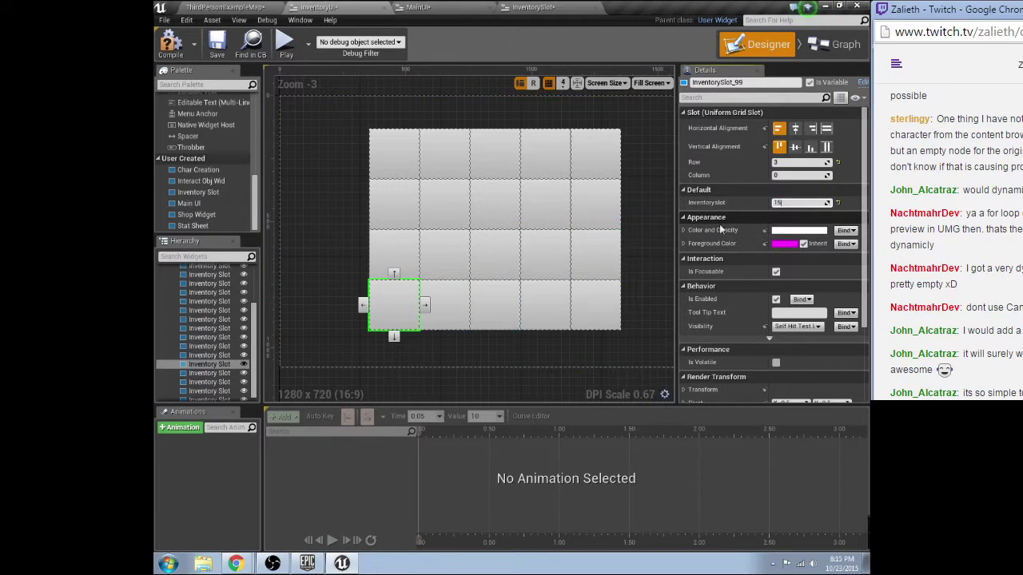
left_click(455, 300)
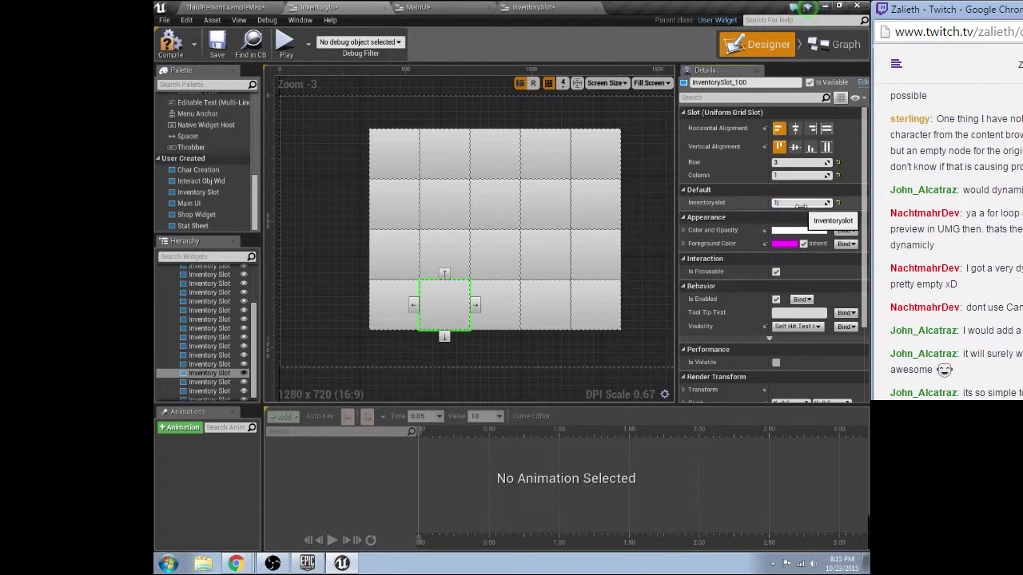
left_click(496, 304)
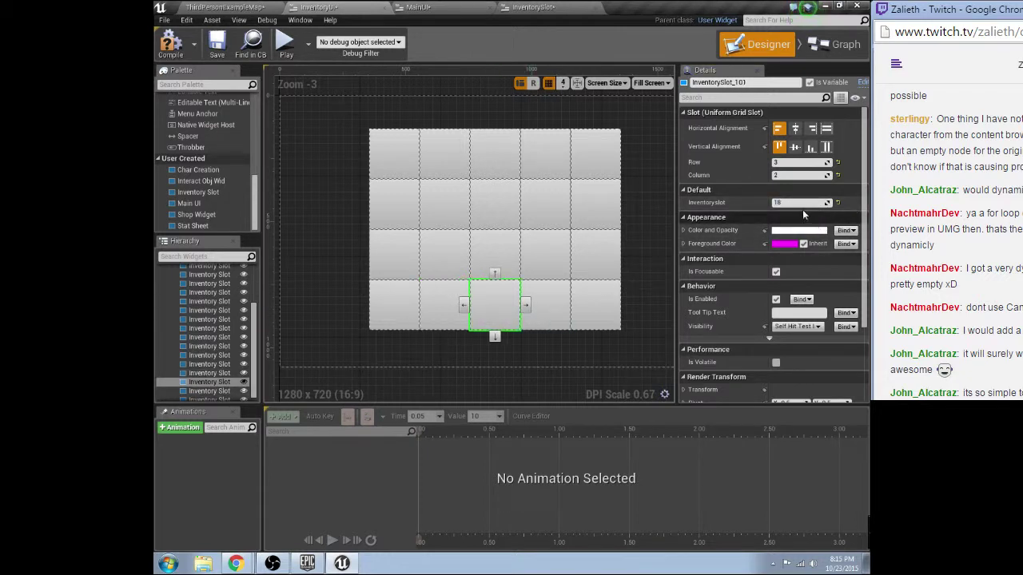
left_click(796, 203)
Give the fourth slot in the fourth row its consecutive Inventoryslot number, set the fifth slot to 19, and compile the widget.
left_click(548, 300)
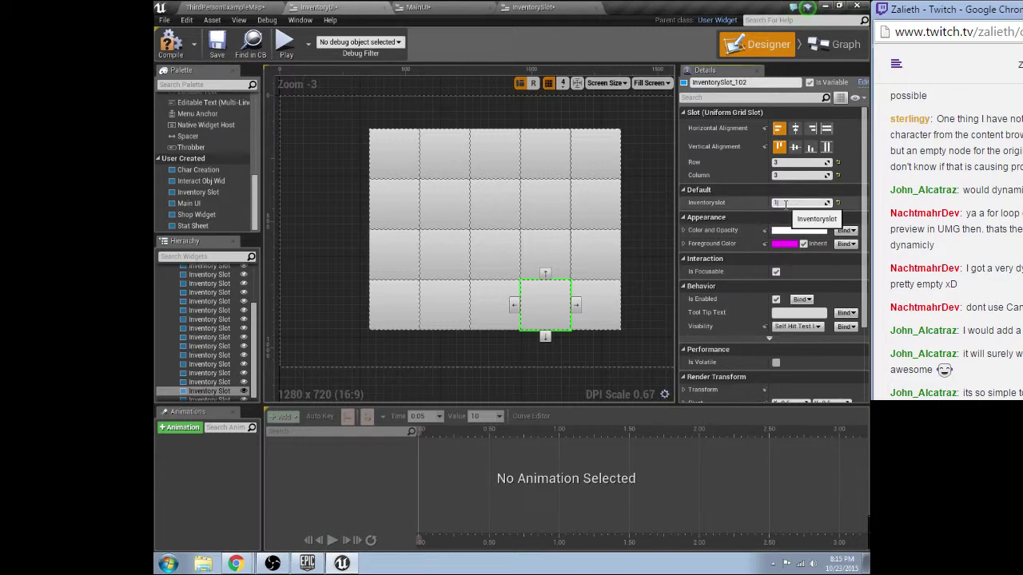
left_click(612, 304)
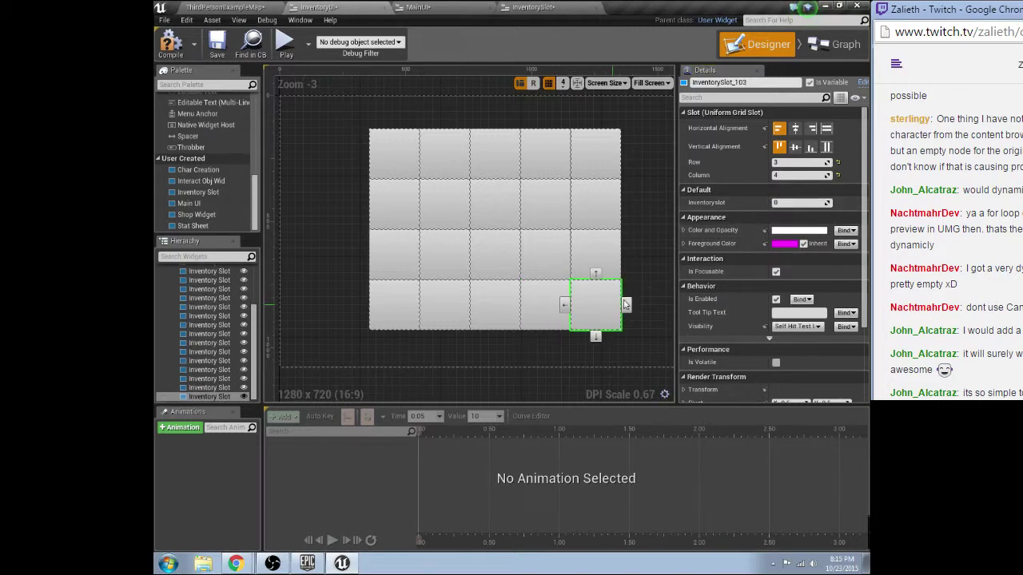
left_click(798, 205)
type("19")
key("Return")
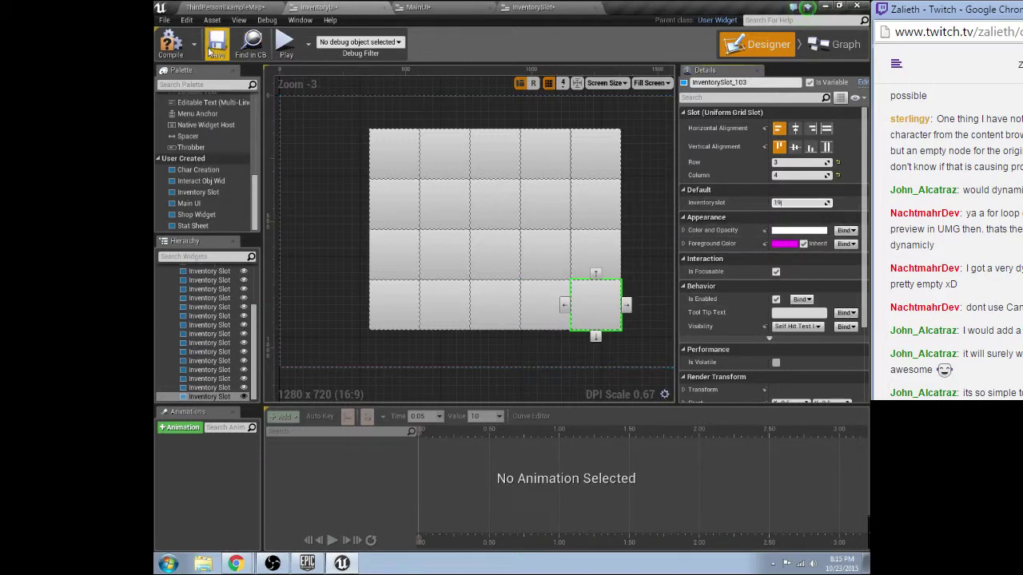
left_click(169, 49)
Play-test the level by running the character around the map, and stop the session.
left_click(242, 7)
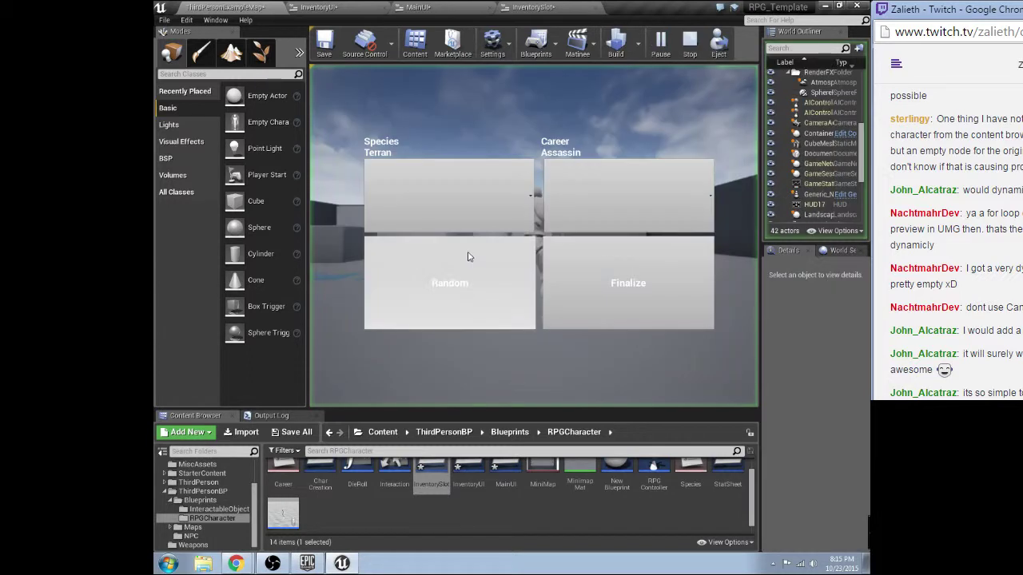
key("w")
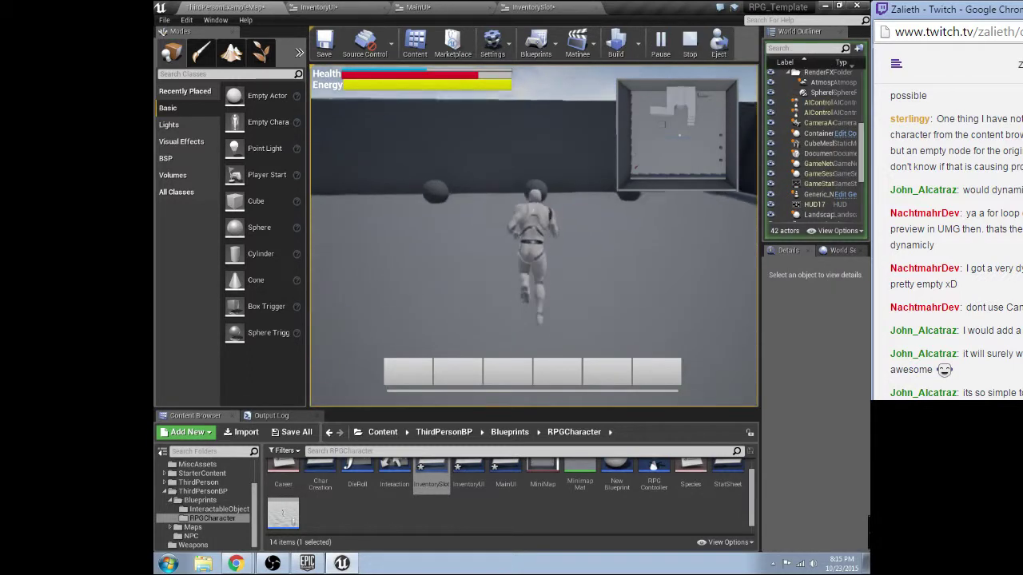
key("w")
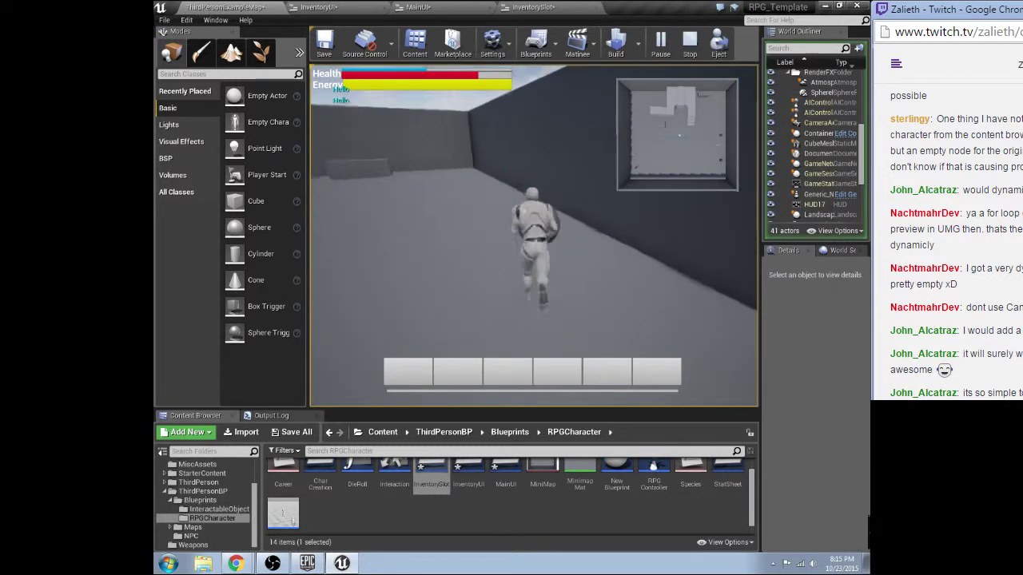
key("d")
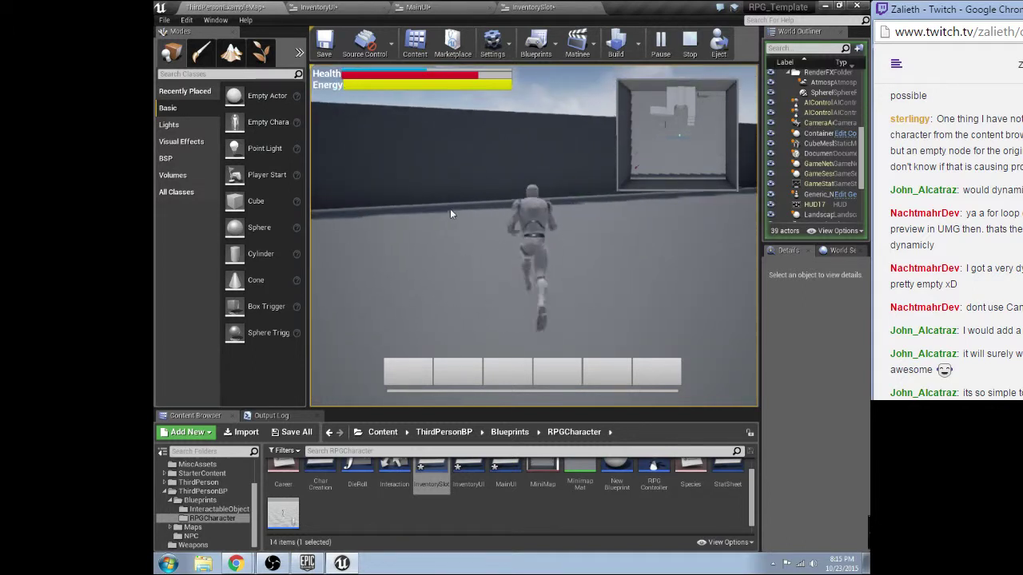
key("Escape")
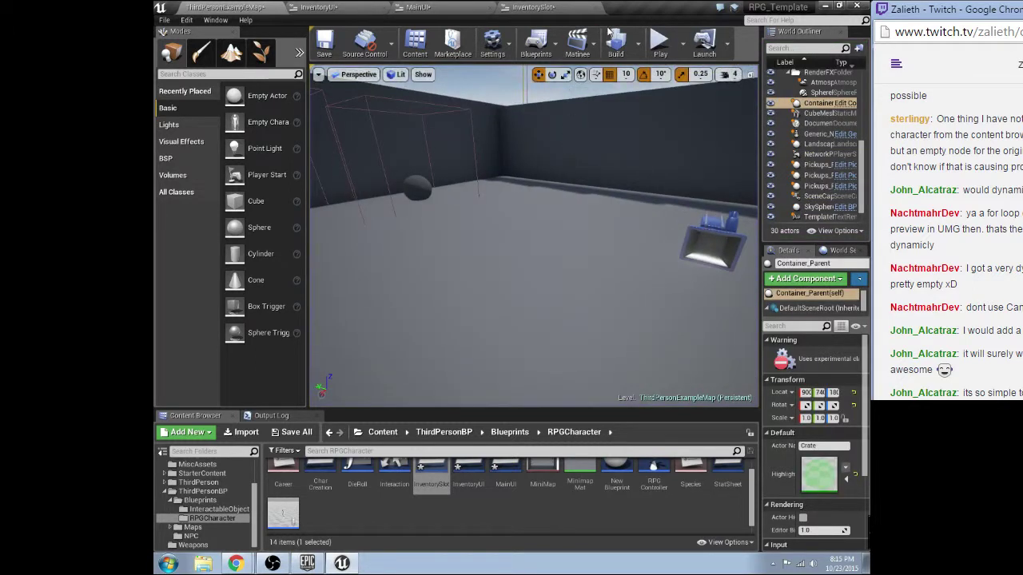
Save the InventorySlot and InventoryUI widget blueprints.
left_click(537, 7)
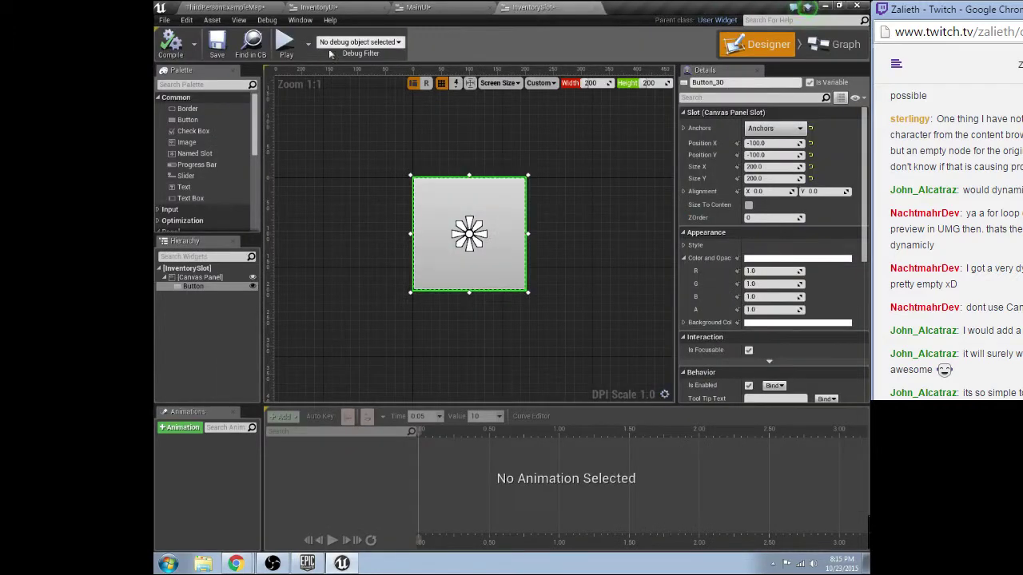
left_click(228, 7)
left_click(364, 7)
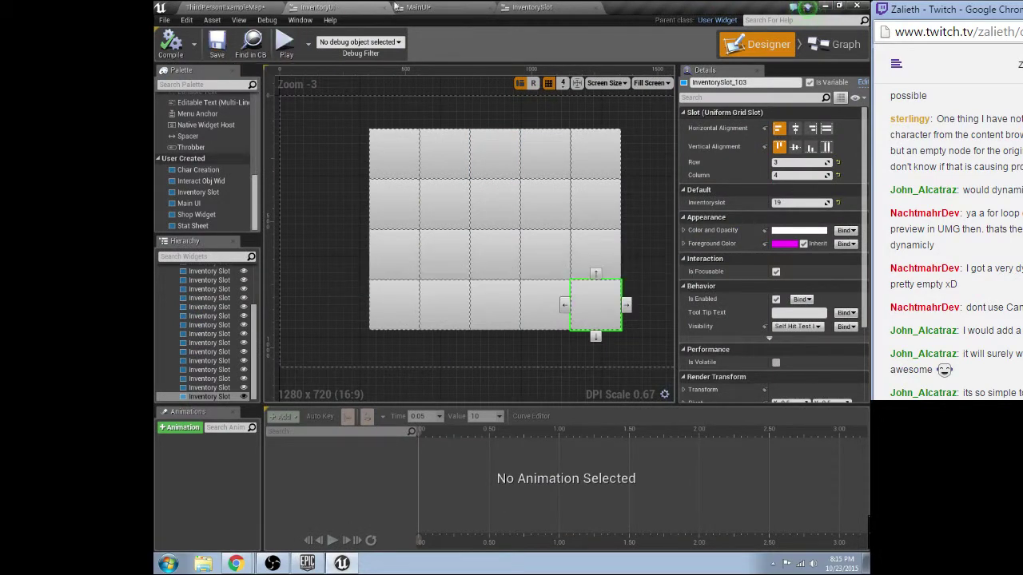
Add an Overlay about 874 × 645 to the MainUI canvas above the button bar, at about X 532, Y 180.
left_click(449, 7)
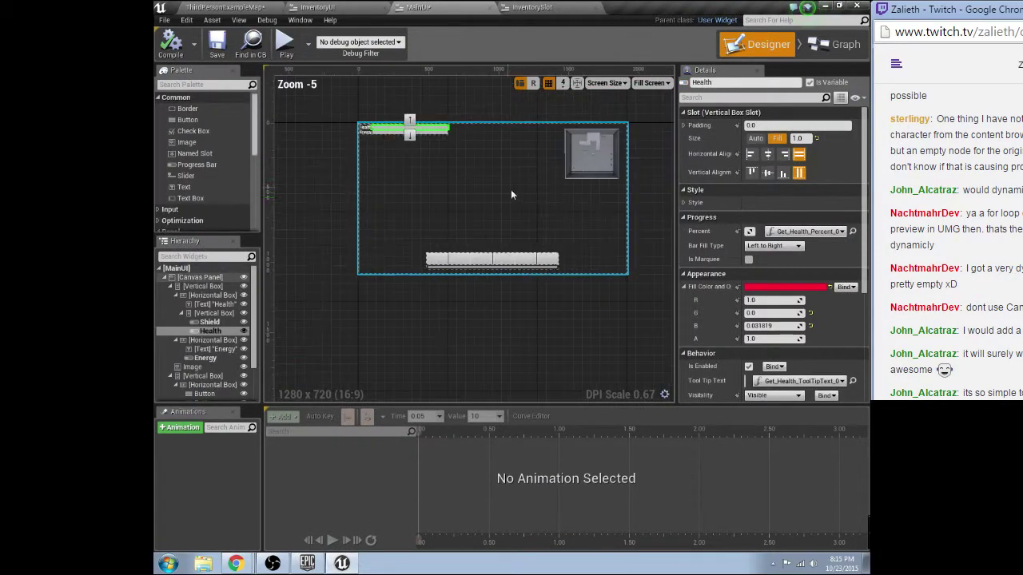
scroll(524, 216, "up", 3)
scroll(483, 179, "down", 1)
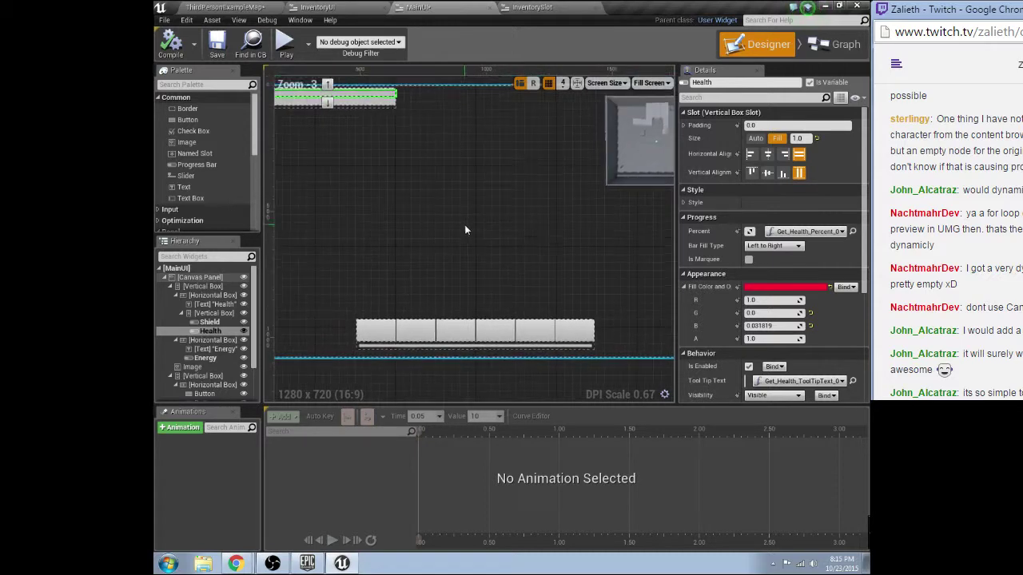
scroll(512, 212, "down", 1)
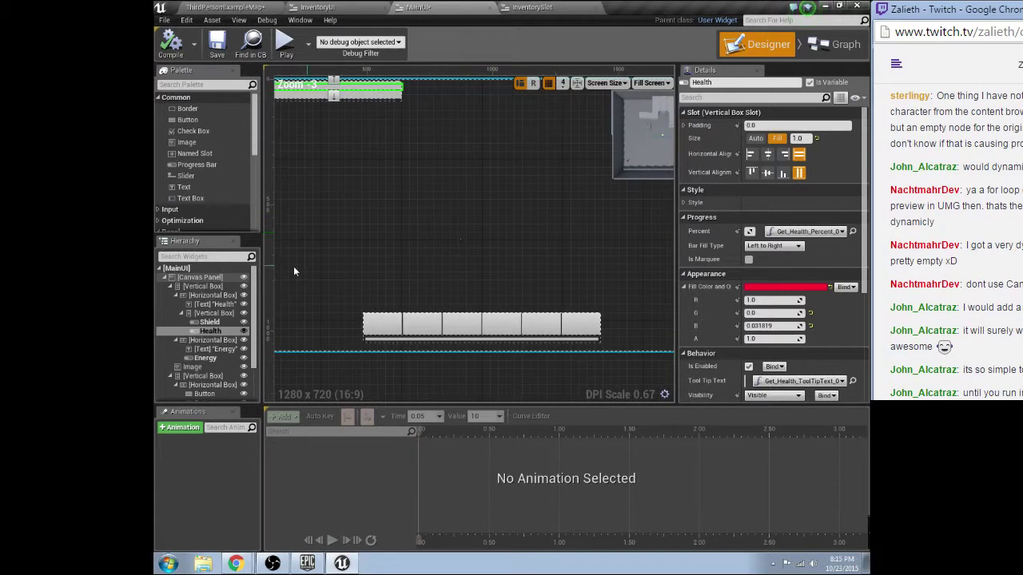
scroll(210, 170, "down", 5)
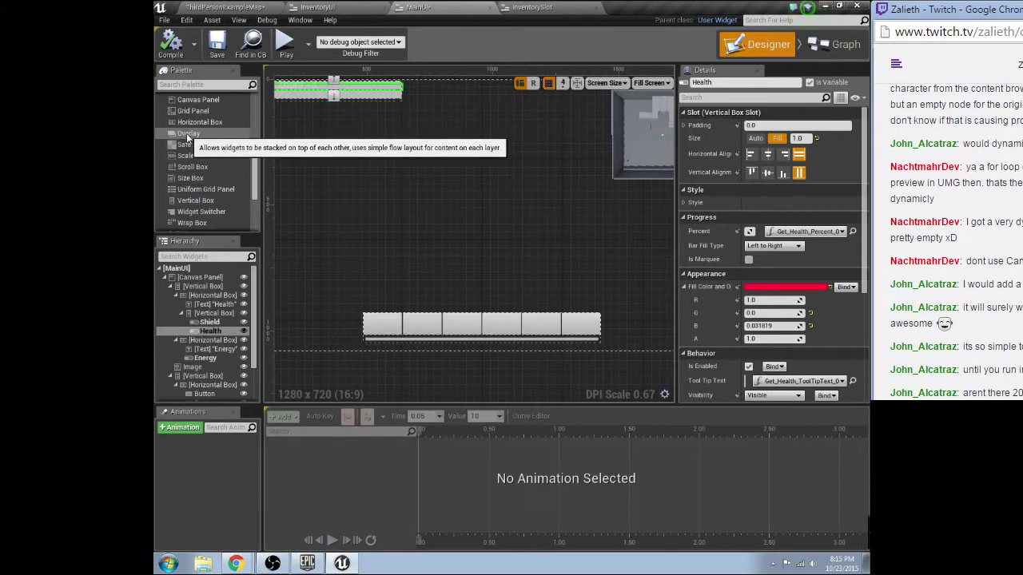
left_click_drag(188, 135, 598, 305)
mouse_move(541, 257)
left_mouse_down()
mouse_move(534, 227)
mouse_move(536, 243)
left_mouse_up()
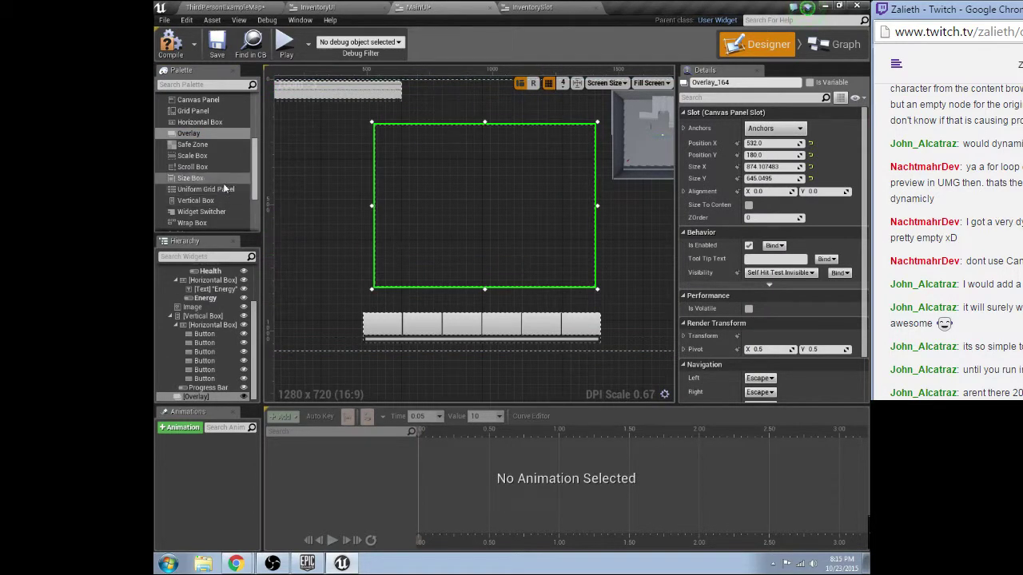
scroll(223, 180, "down", 5)
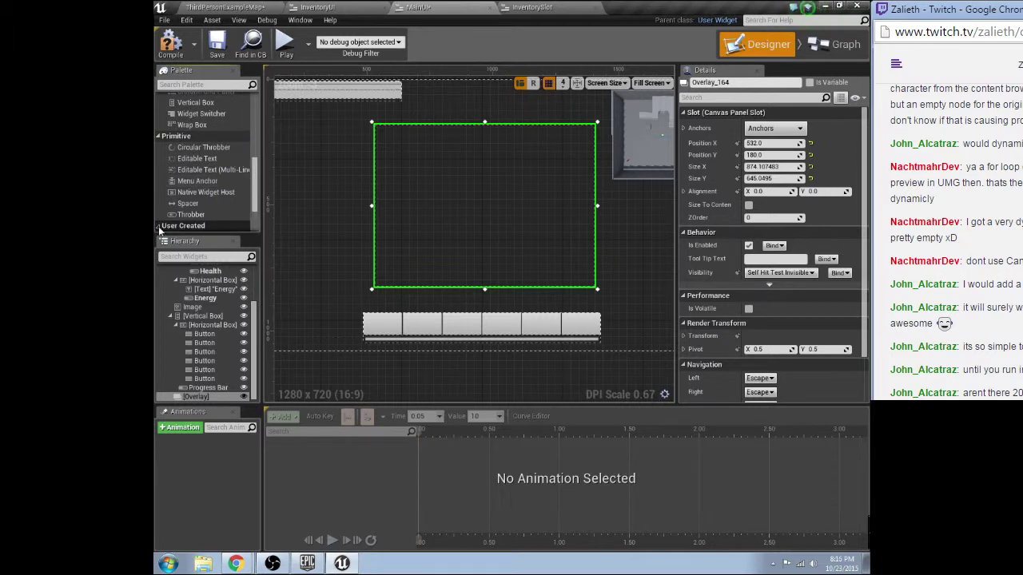
scroll(214, 185, "down", 2)
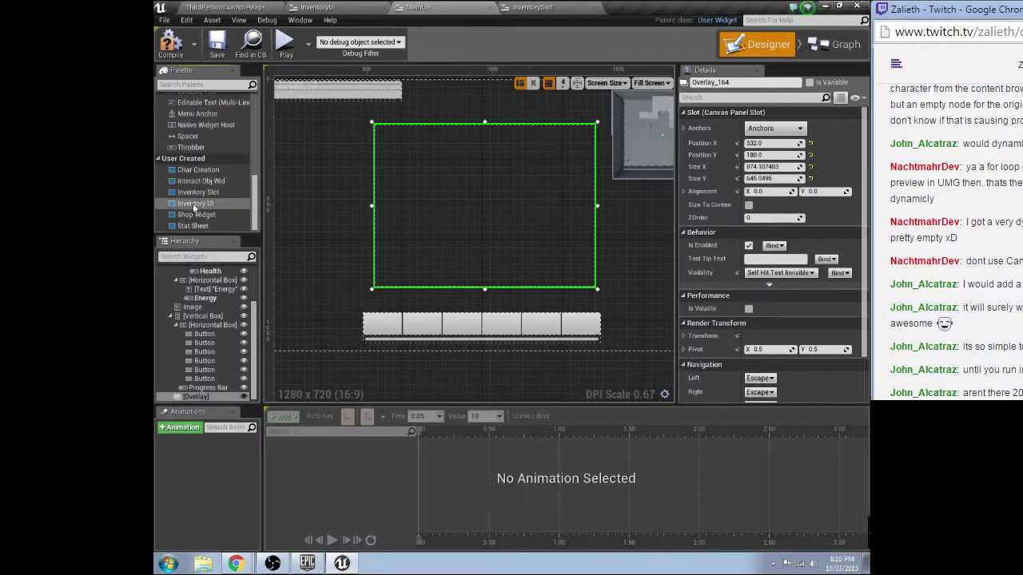
left_click_drag(183, 204, 426, 176)
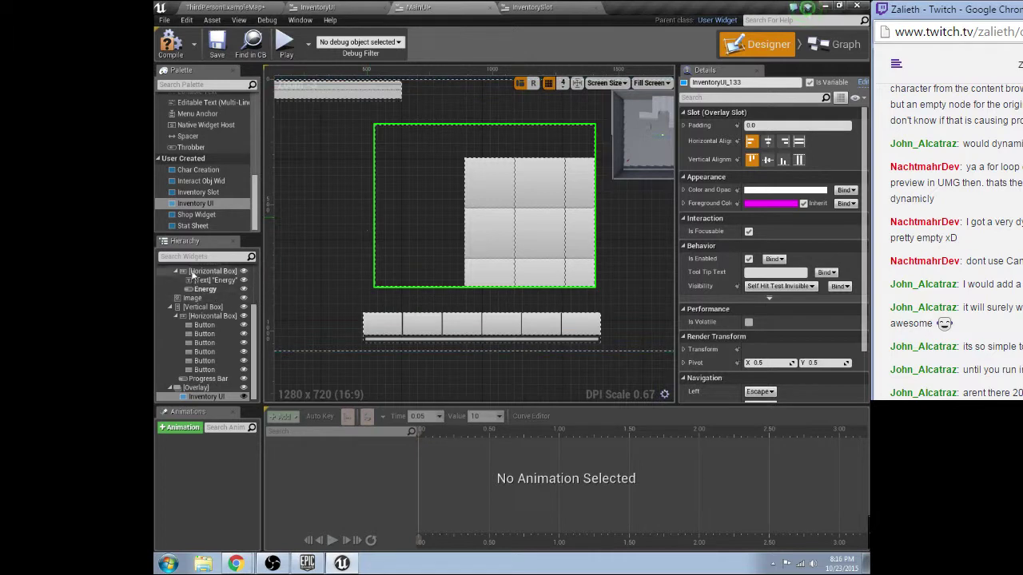
left_click(196, 388)
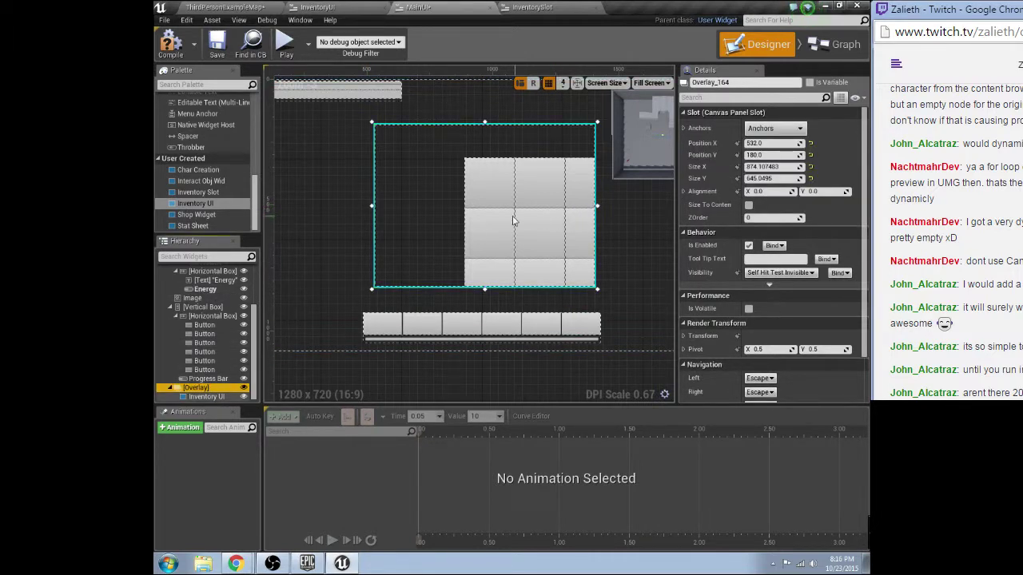
key("ctrl+z")
key("ctrl+z")
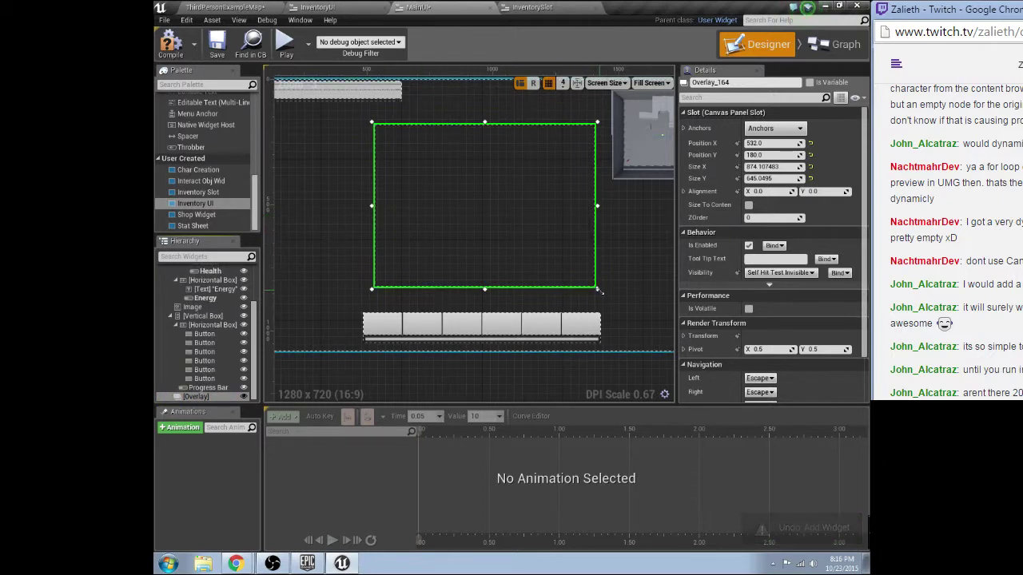
Enlarge the overlay to about 1372 × 925 at about X 260, Y 100, and place the Inventory UI widget inside it.
left_click_drag(596, 288, 696, 349)
left_click_drag(567, 251, 508, 234)
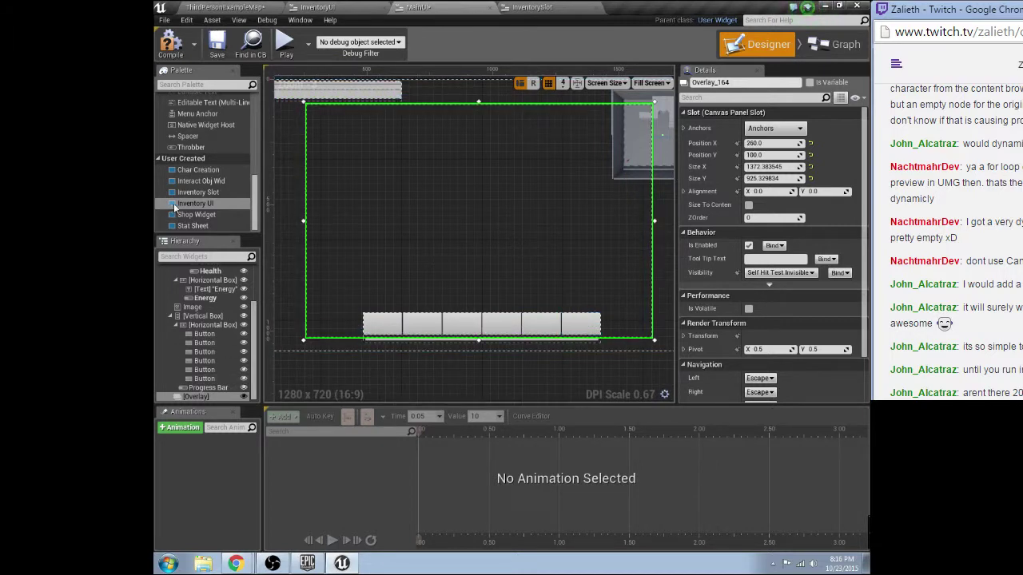
left_click_drag(174, 206, 364, 175)
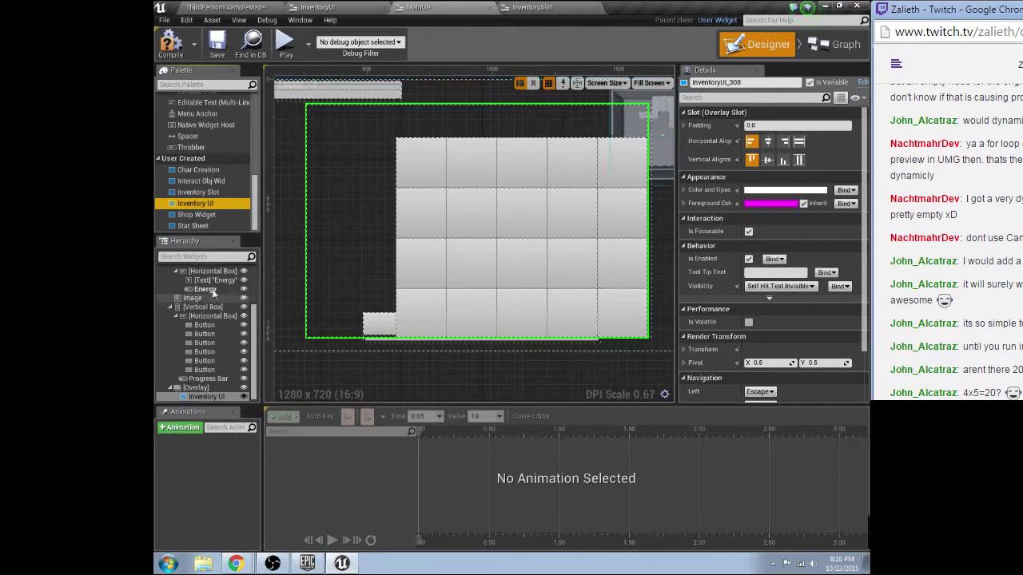
Enlarge the overlay to about 1452 × 1025 and move it to about X 104, Y -24.
left_click(200, 387)
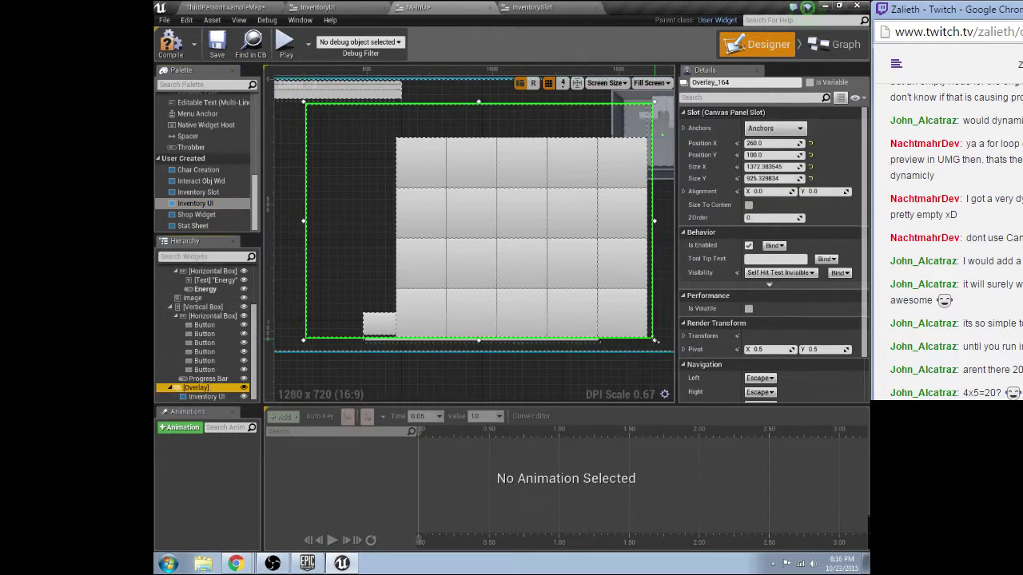
left_click_drag(655, 342, 674, 362)
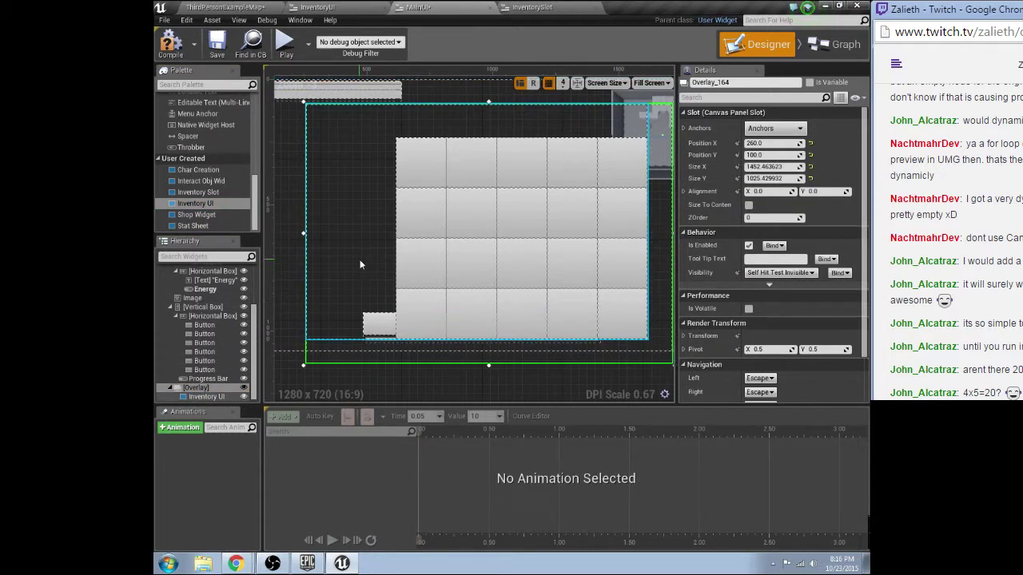
left_click_drag(360, 265, 317, 228)
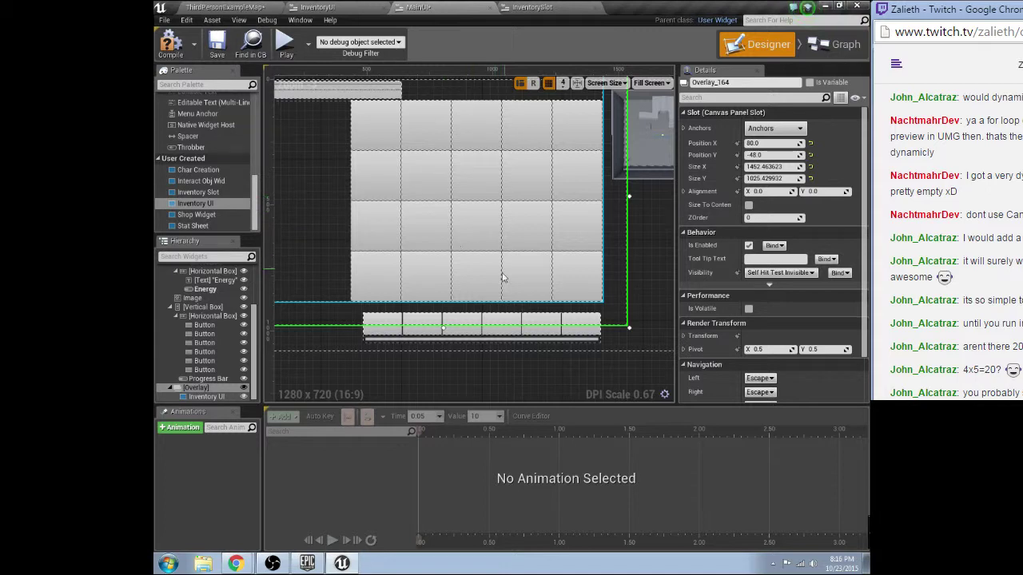
mouse_move(308, 236)
left_mouse_down()
mouse_move(324, 253)
mouse_move(311, 231)
mouse_move(320, 235)
left_mouse_up()
right_click_drag(320, 235, 386, 231)
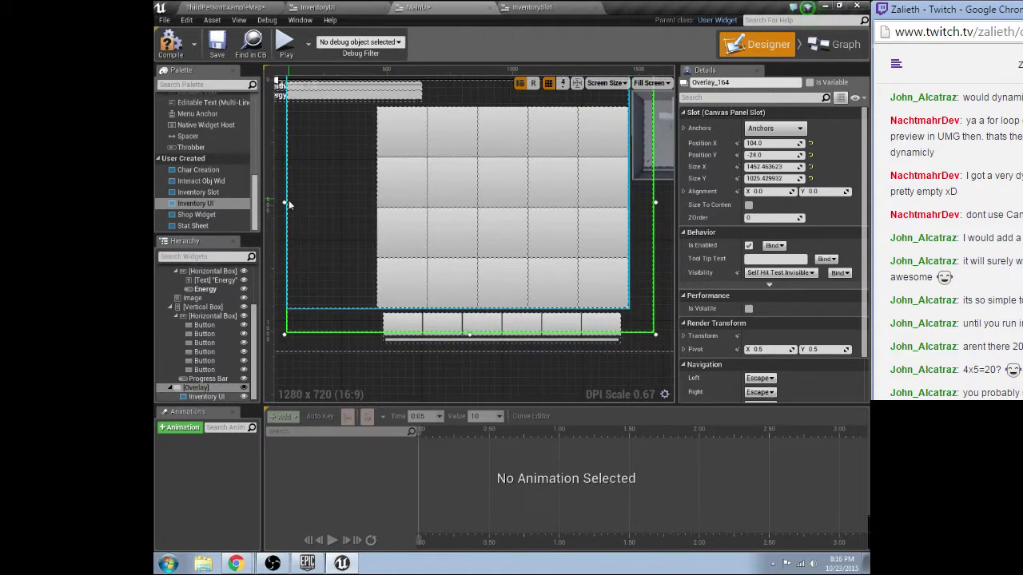
Resize the overlay to about 1459 × 916 and position it at X 84, Y -24 so the grid sits above the button bar.
mouse_move(288, 200)
left_mouse_down()
mouse_move(300, 208)
mouse_move(270, 208)
mouse_move(311, 208)
mouse_move(283, 208)
left_mouse_up()
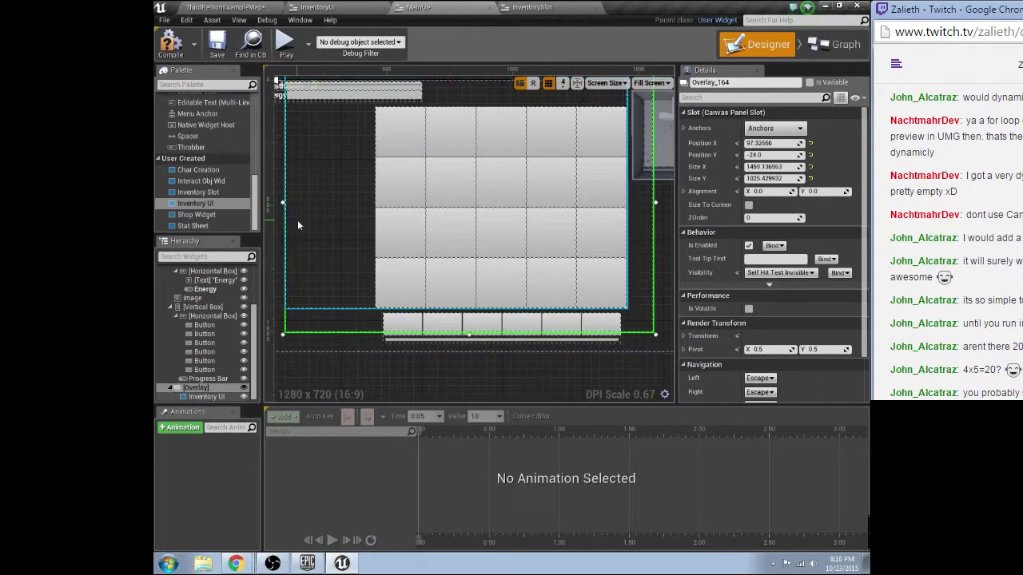
scroll(297, 220, "up", 1)
scroll(383, 260, "down", 1)
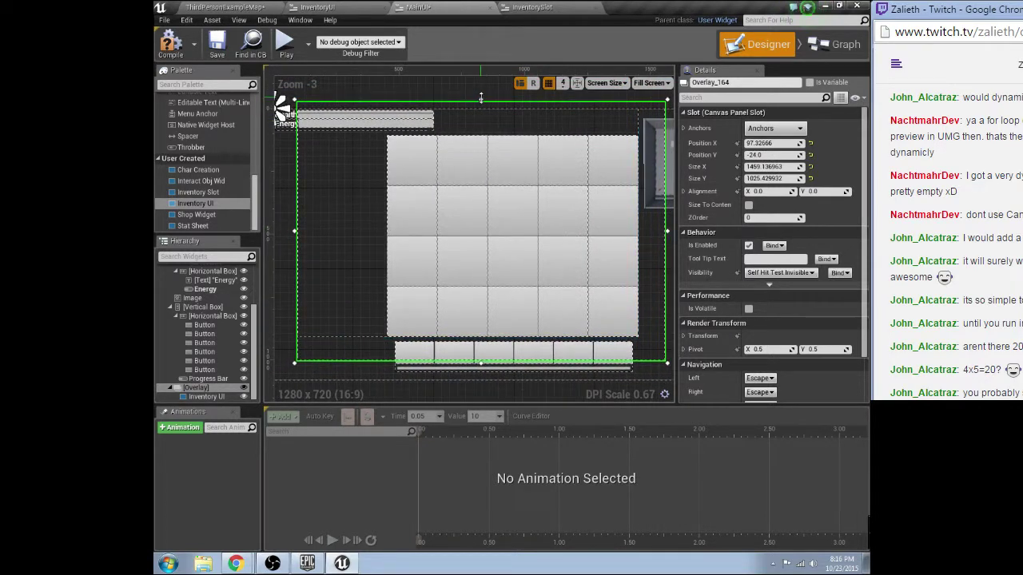
left_click_drag(481, 97, 497, 123)
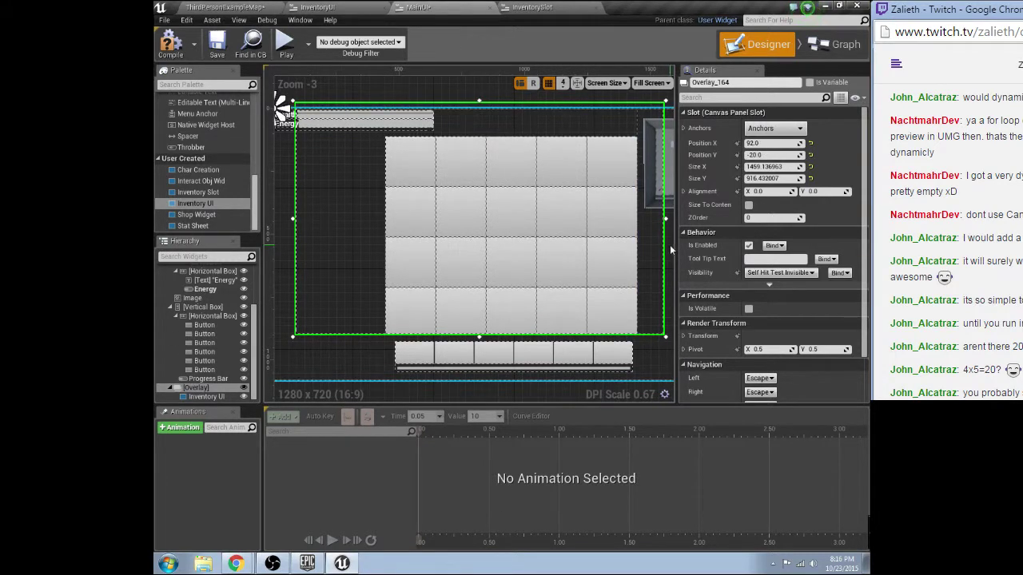
right_click_drag(670, 244, 558, 235)
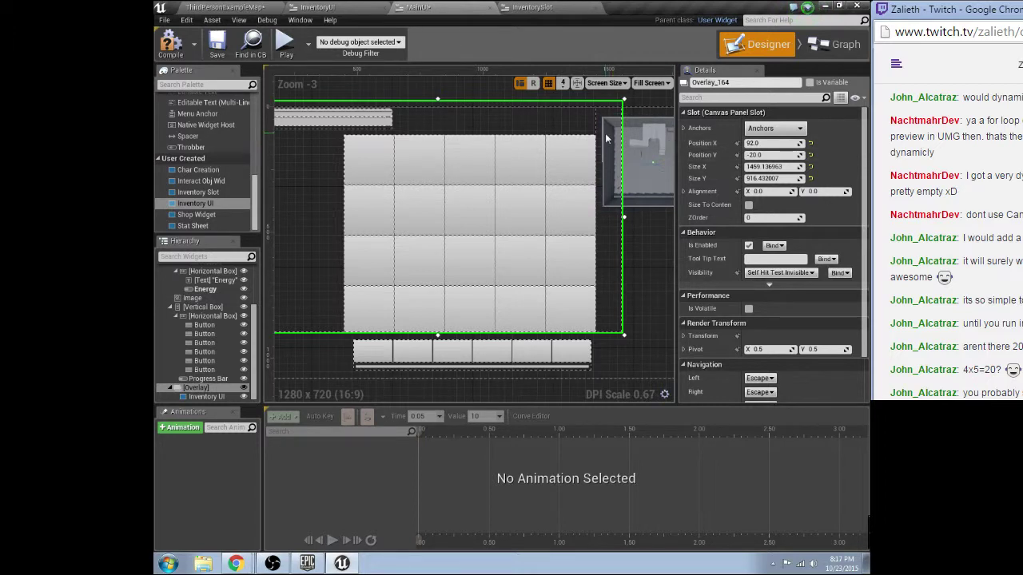
left_click_drag(472, 126, 470, 123)
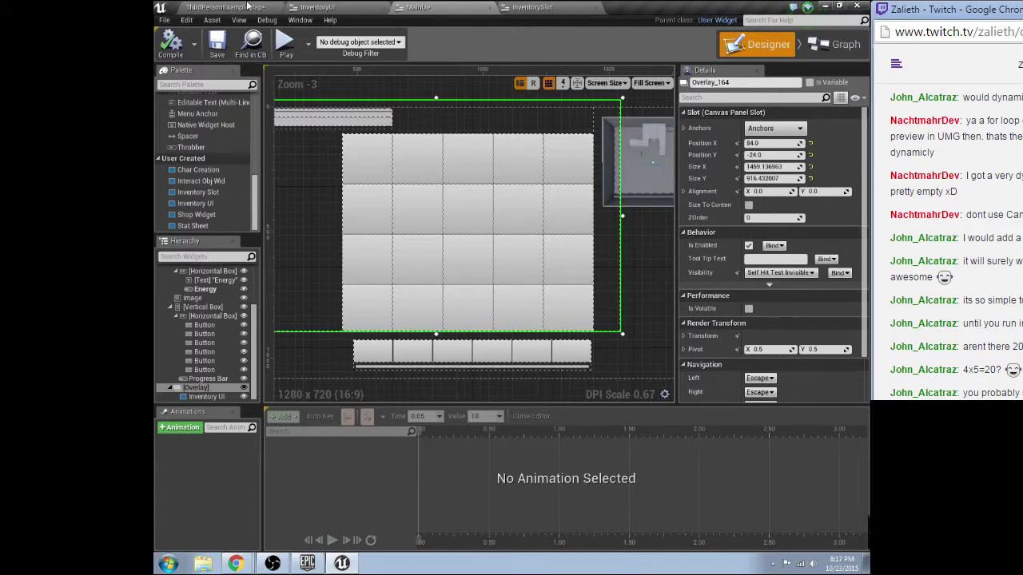
Play-test the level to check how the inventory grid displays over the game view, and end the session.
left_click(248, 6)
left_click(661, 48)
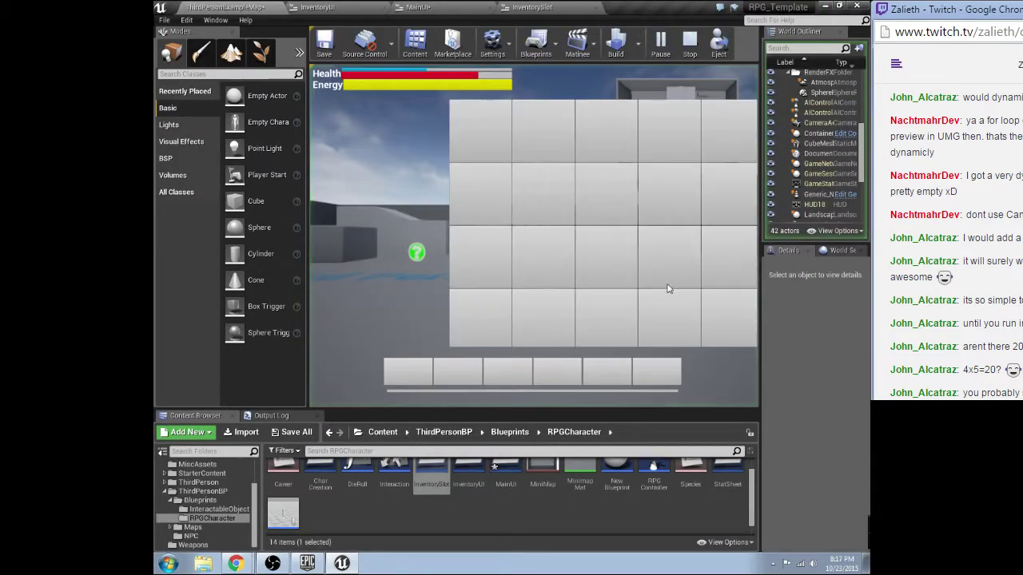
left_click(380, 255)
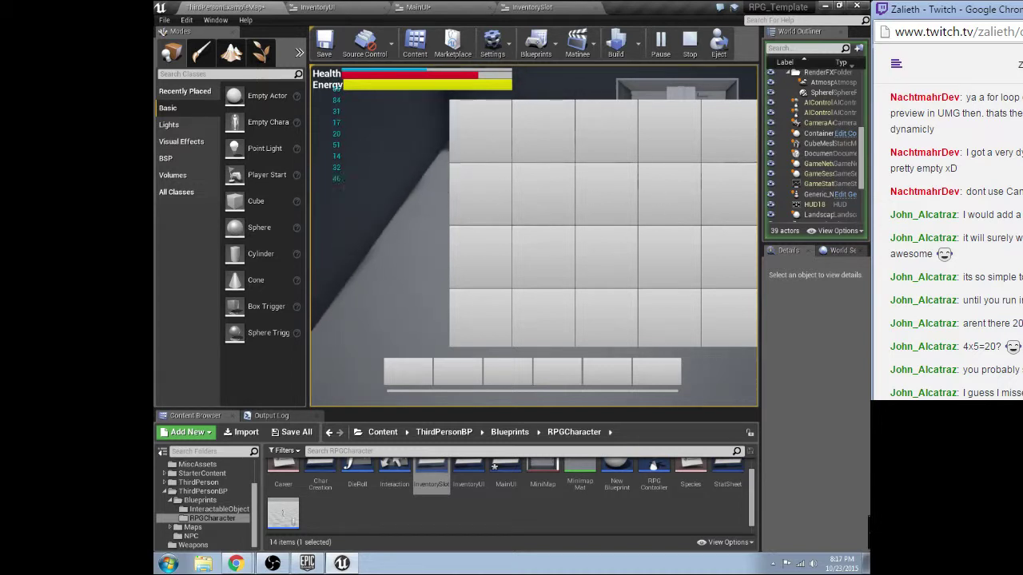
key("Escape")
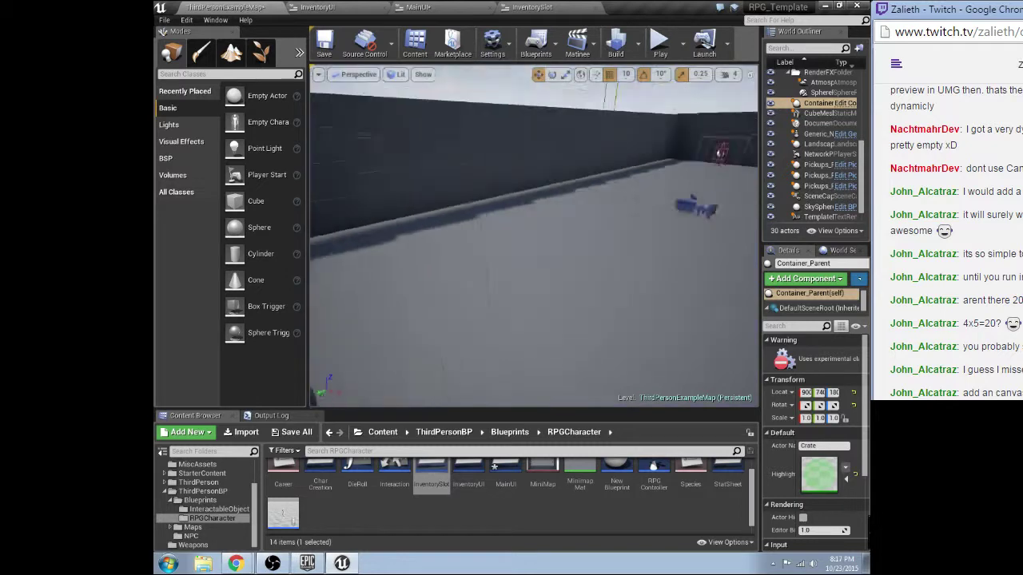
Add a Canvas Panel inside the MainUI overlay and nest the Inventory UI widget in it.
left_click(532, 7)
left_click(435, 8)
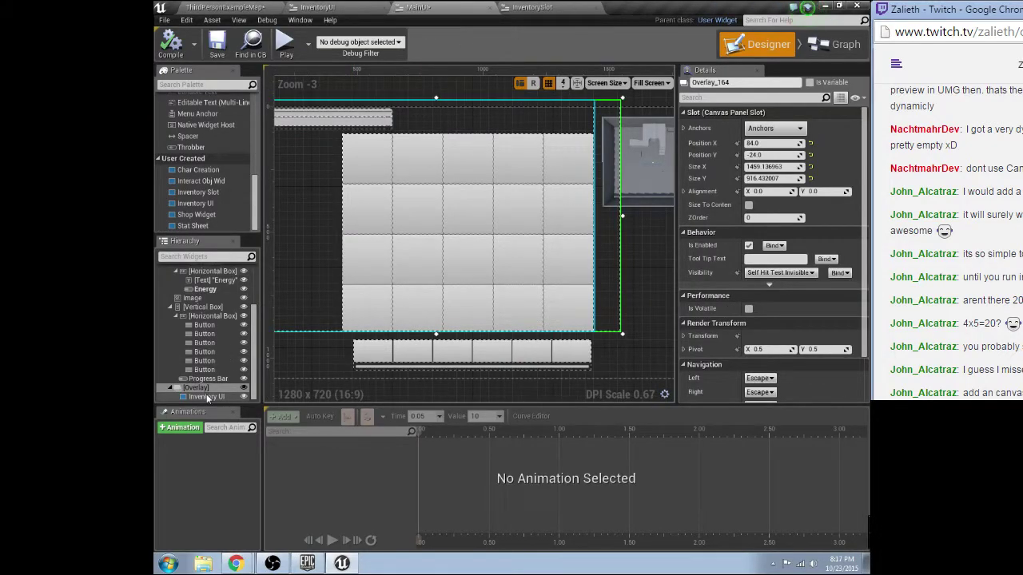
scroll(234, 140, "up", 2)
scroll(245, 135, "up", 3)
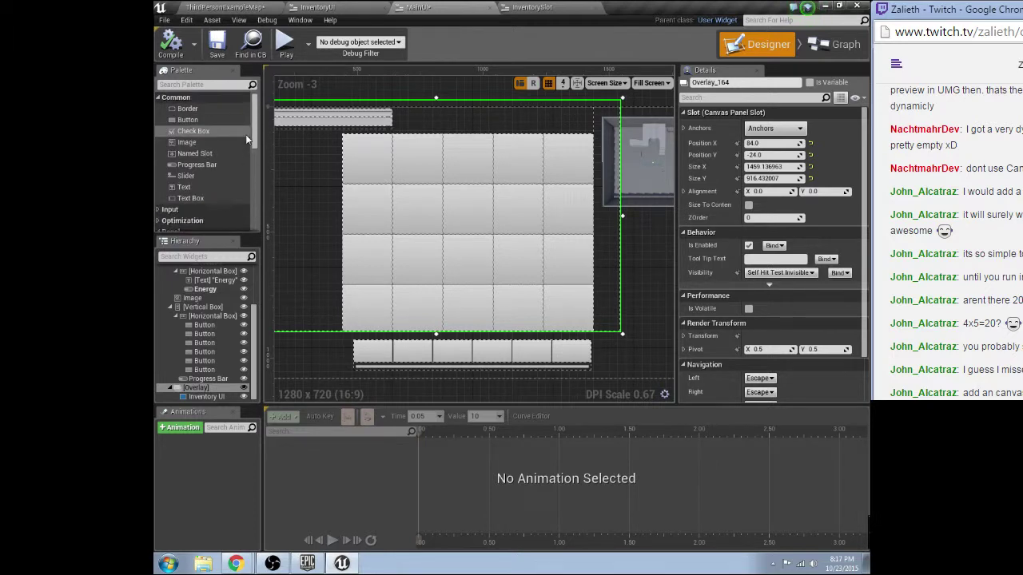
scroll(222, 148, "up", 1)
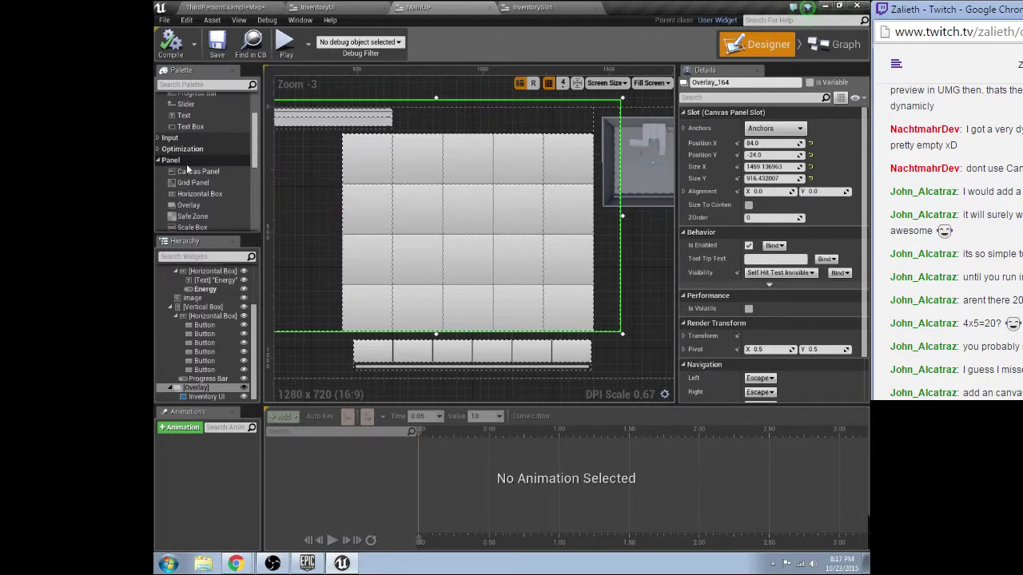
scroll(187, 163, "down", 3)
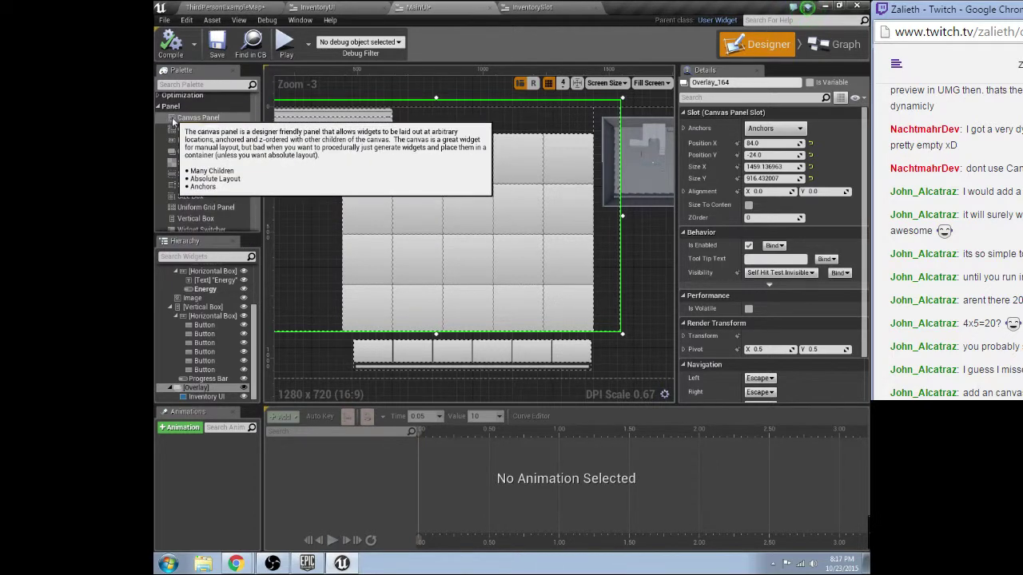
left_click_drag(194, 117, 197, 397)
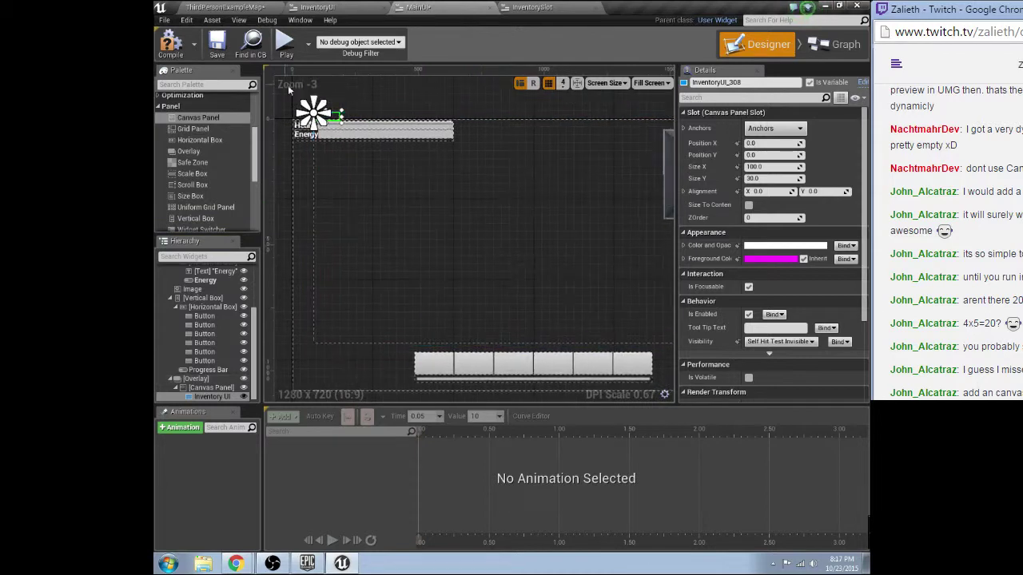
Resize the Inventory UI widget in the Canvas Panel to about 1352 × 920 at about X 27, Y -30.
left_click_drag(387, 175, 663, 346)
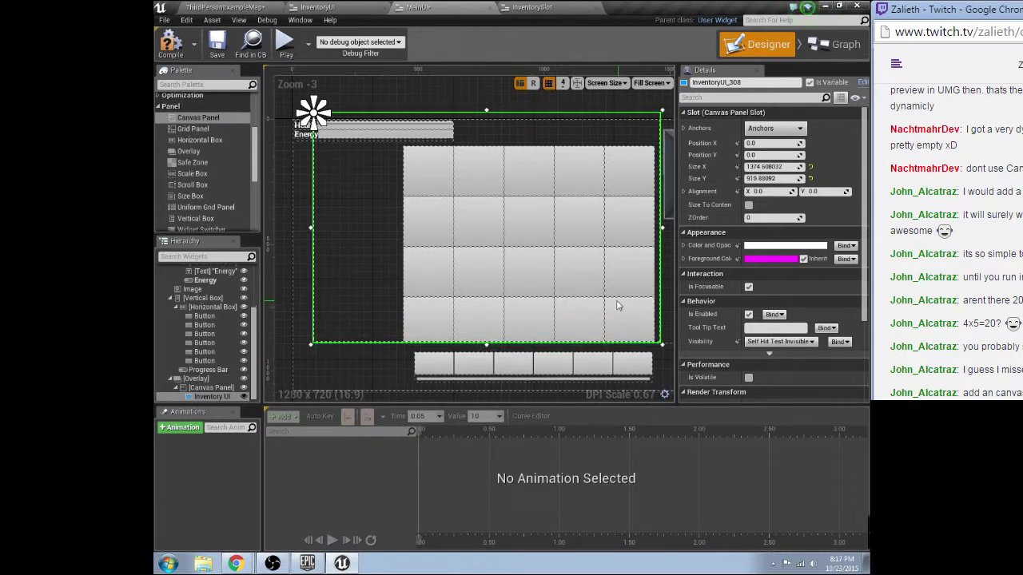
left_click_drag(616, 304, 605, 281)
left_click_drag(651, 321, 663, 340)
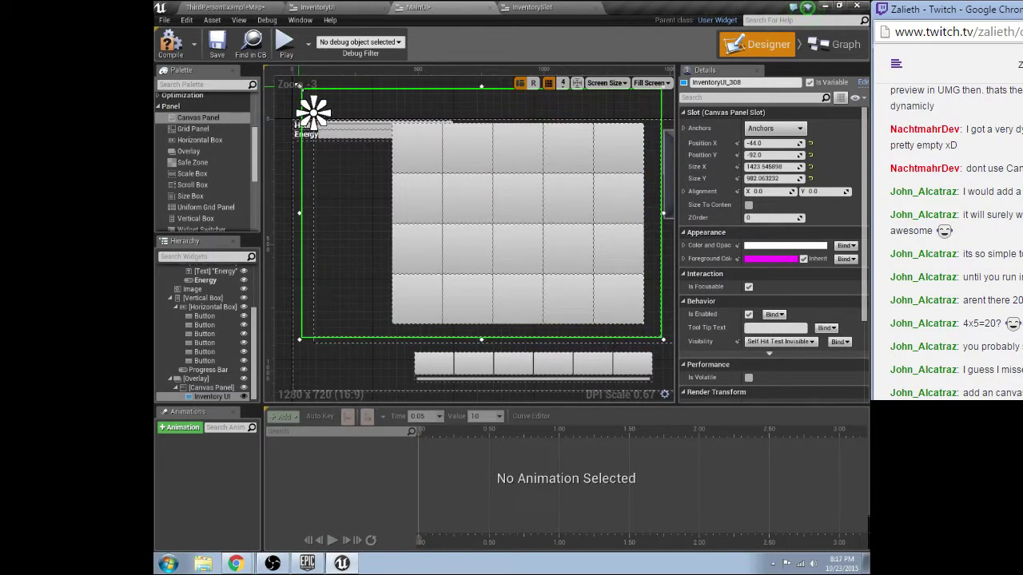
left_click_drag(300, 86, 319, 105)
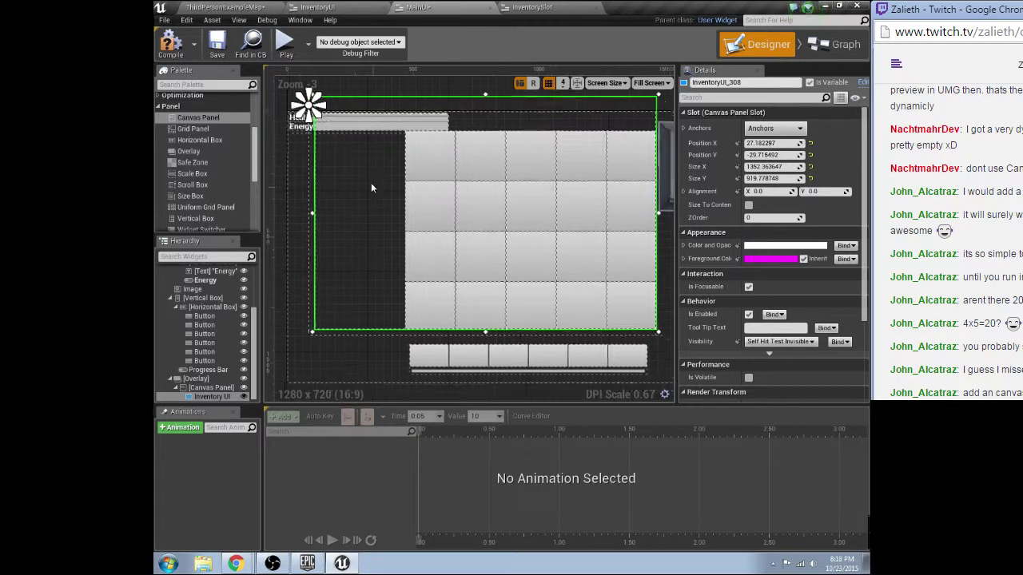
Move the overlay to X -96, Y 12 and set its ZOrder to 1.
left_click(298, 232)
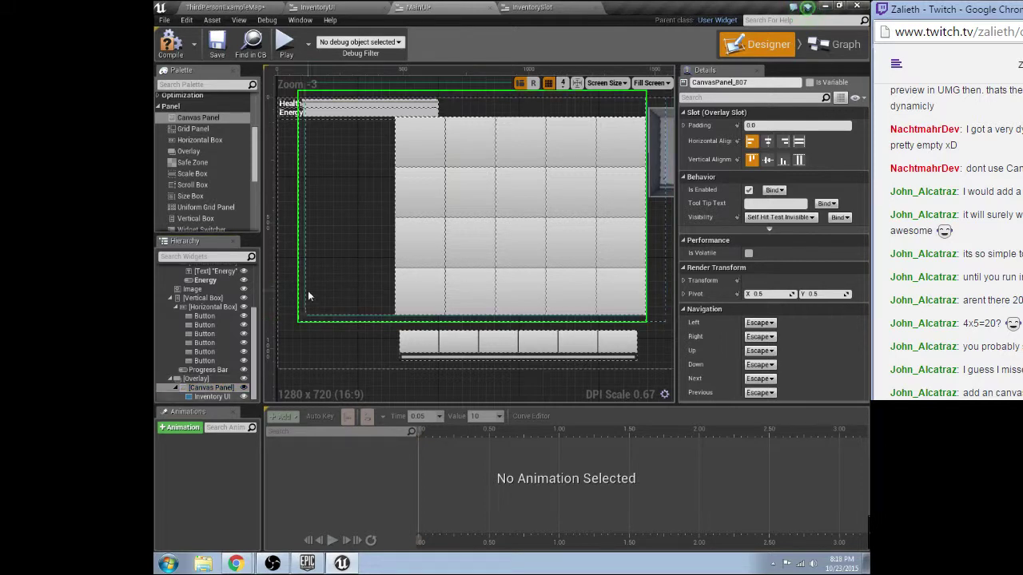
left_click(203, 380)
left_click_drag(400, 255, 361, 240)
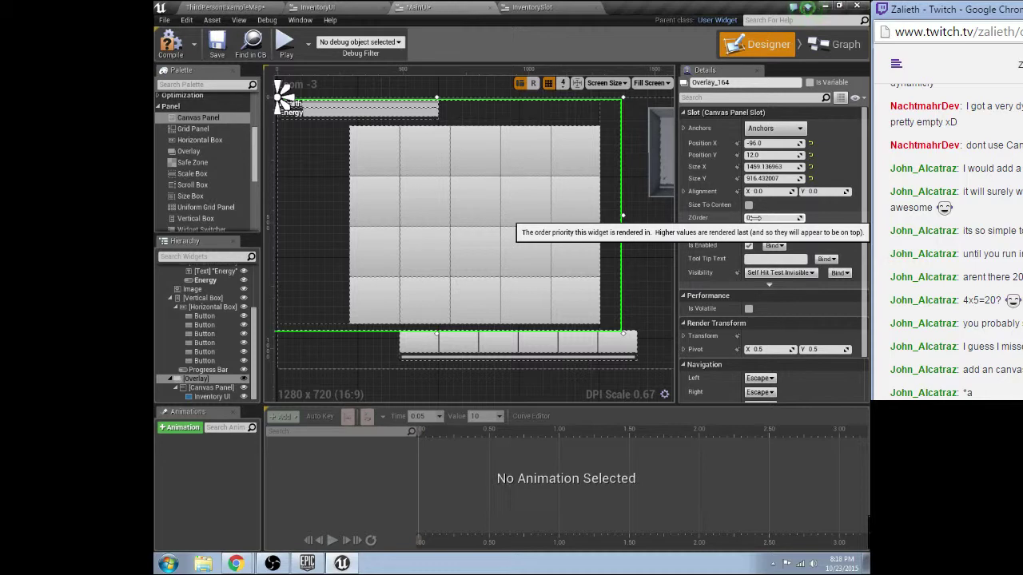
left_click(753, 217)
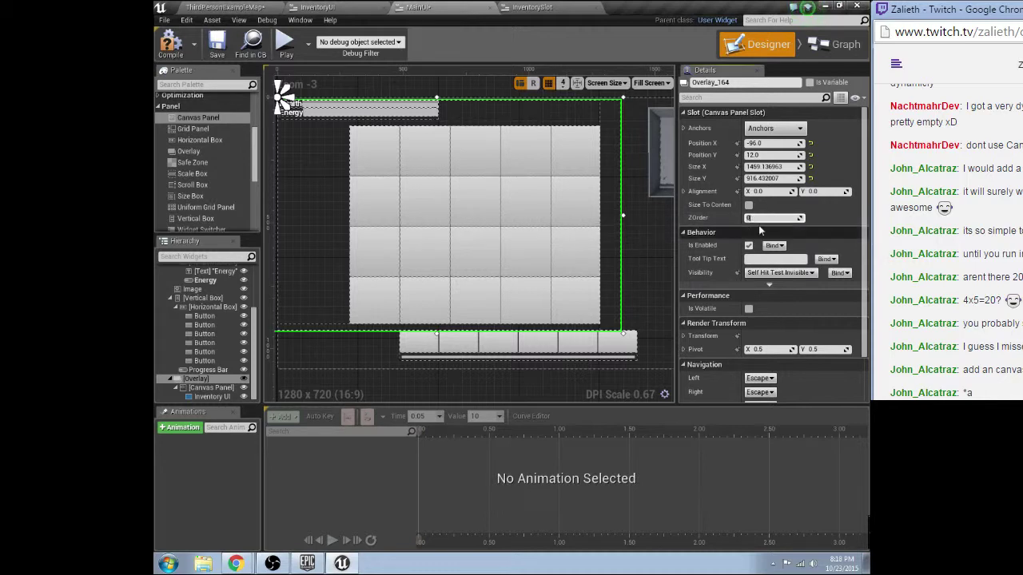
key("Return")
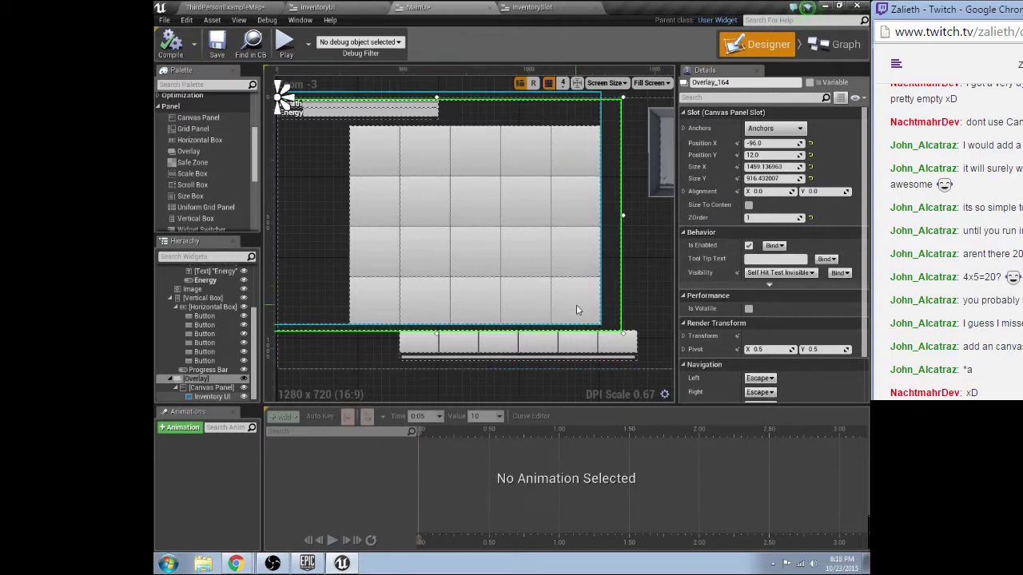
Resize and reposition the Inventory UI widget to about 1359 × 1004 at about X 100, Y -88.
left_click(196, 388)
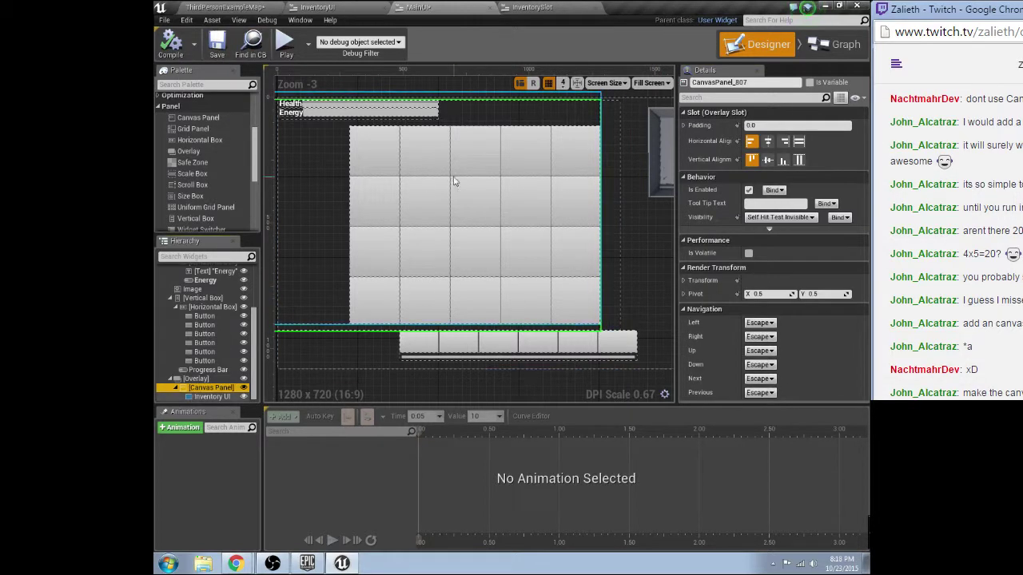
left_click(581, 250)
left_click_drag(603, 327, 723, 418)
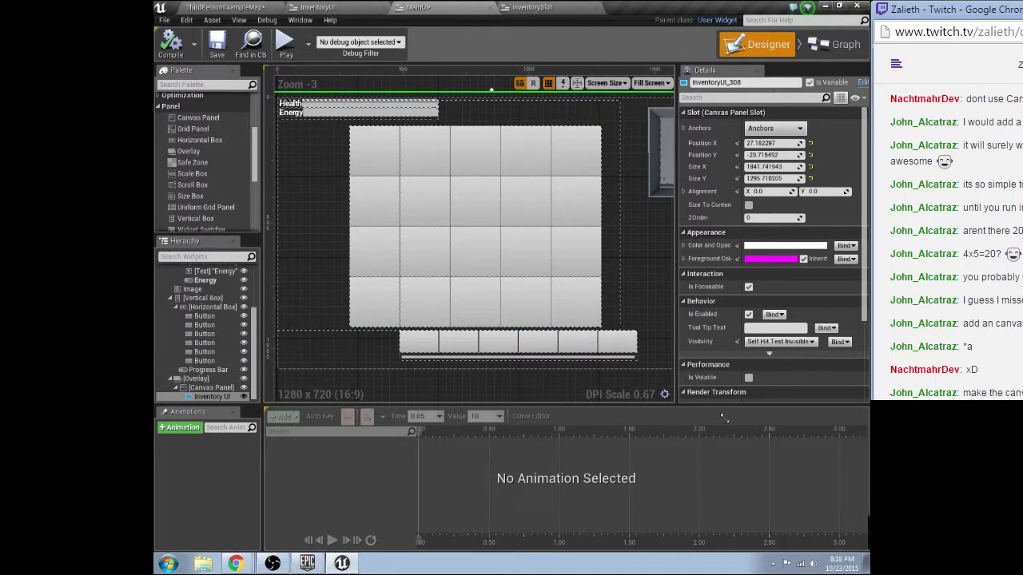
left_click_drag(575, 313, 480, 235)
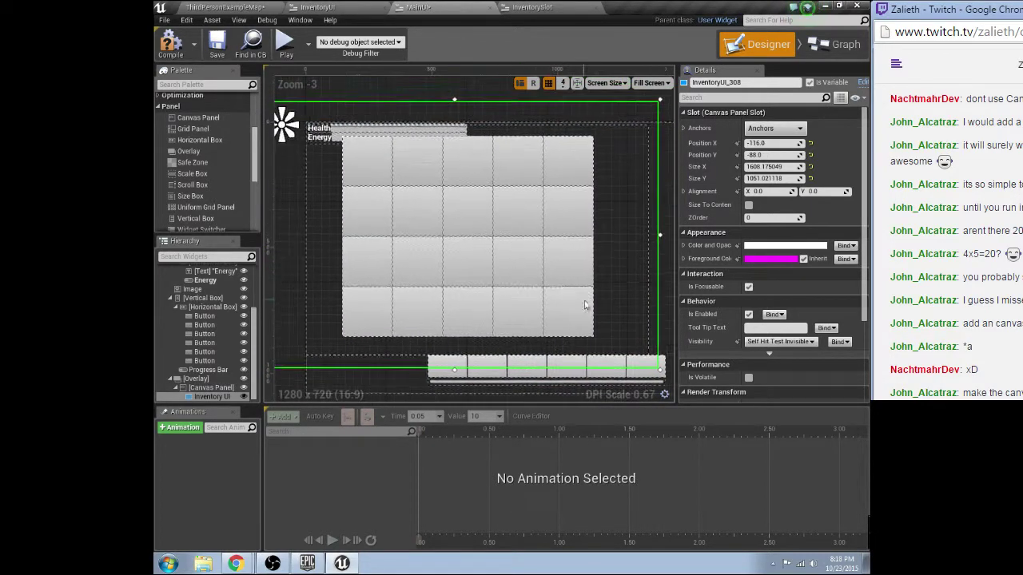
left_click_drag(657, 234, 653, 233)
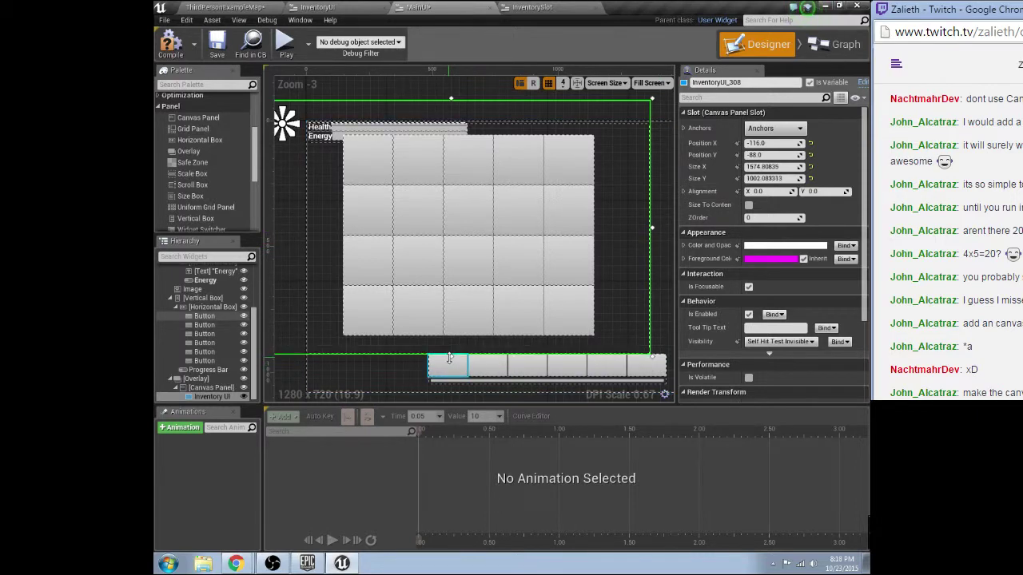
right_click_drag(434, 367, 491, 359)
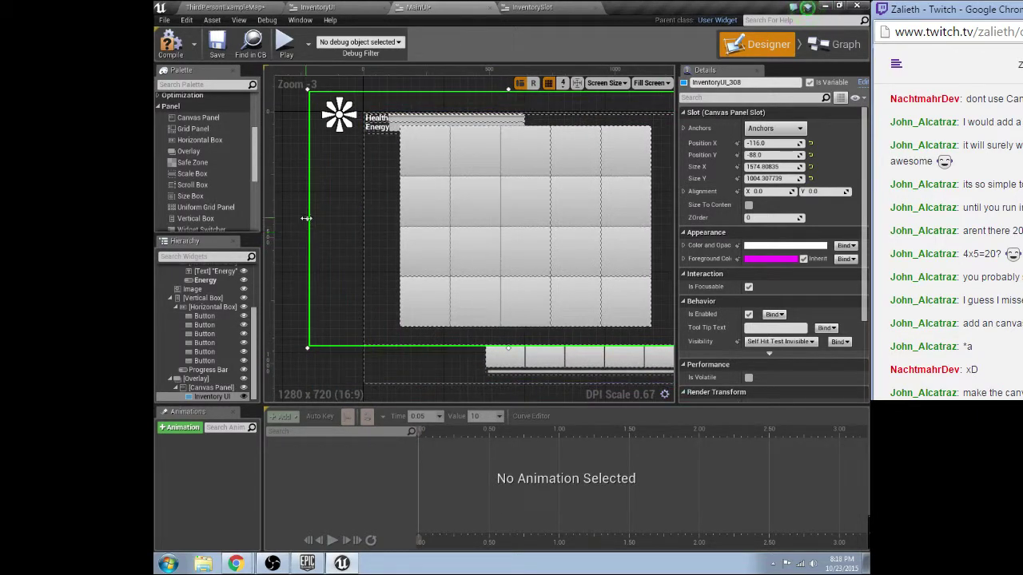
left_click_drag(306, 218, 362, 220)
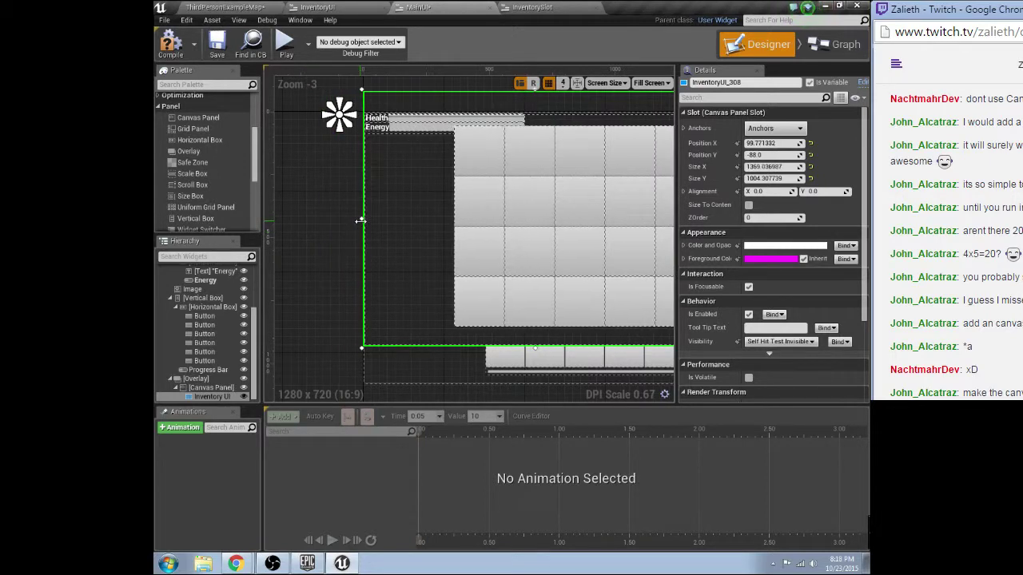
right_click_drag(419, 248, 326, 231)
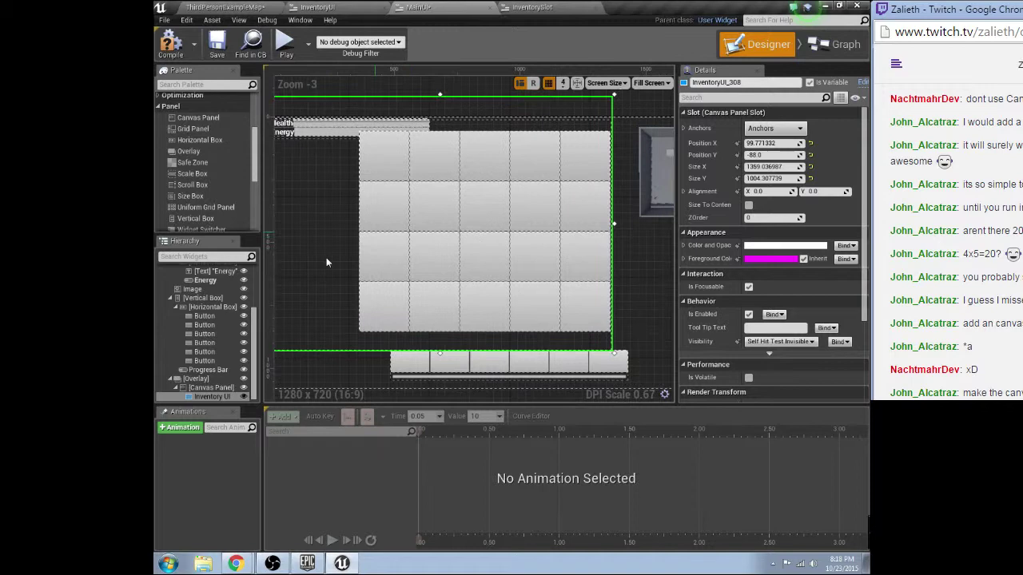
Extend the overlay's height to about 1003 and move it to X 132, Y 20.
left_click(194, 379)
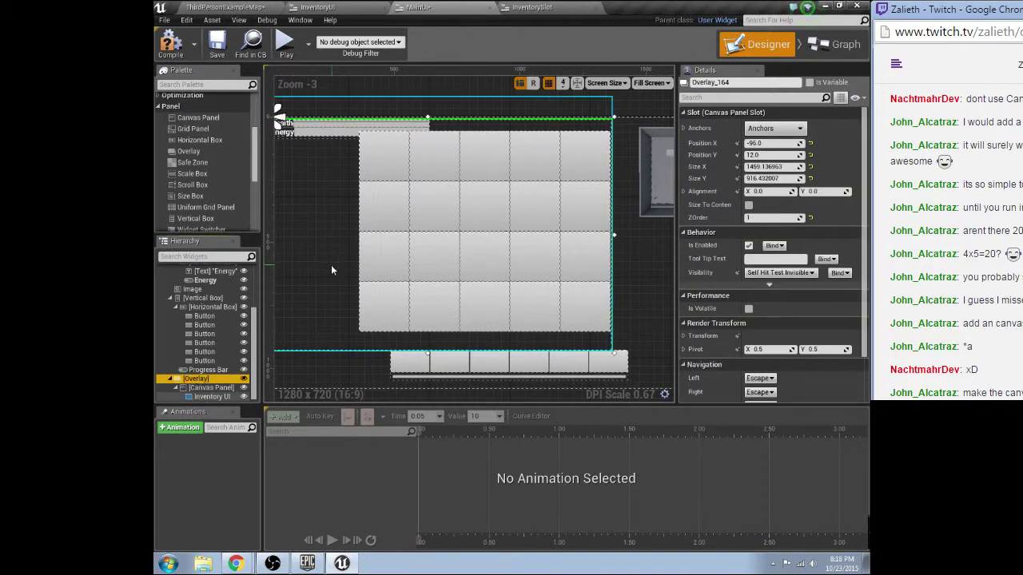
left_click_drag(331, 265, 391, 313)
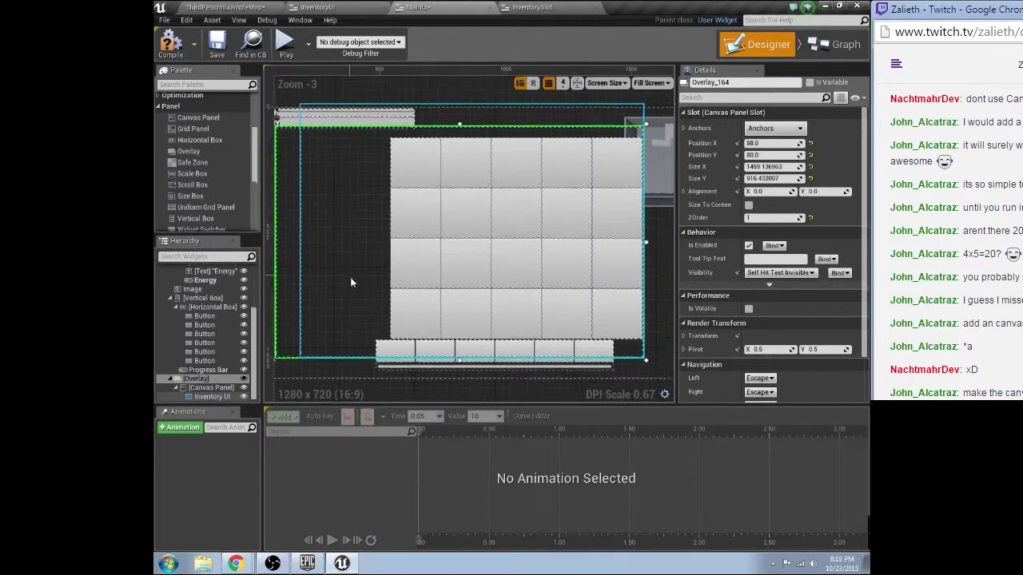
left_click_drag(464, 127, 474, 102)
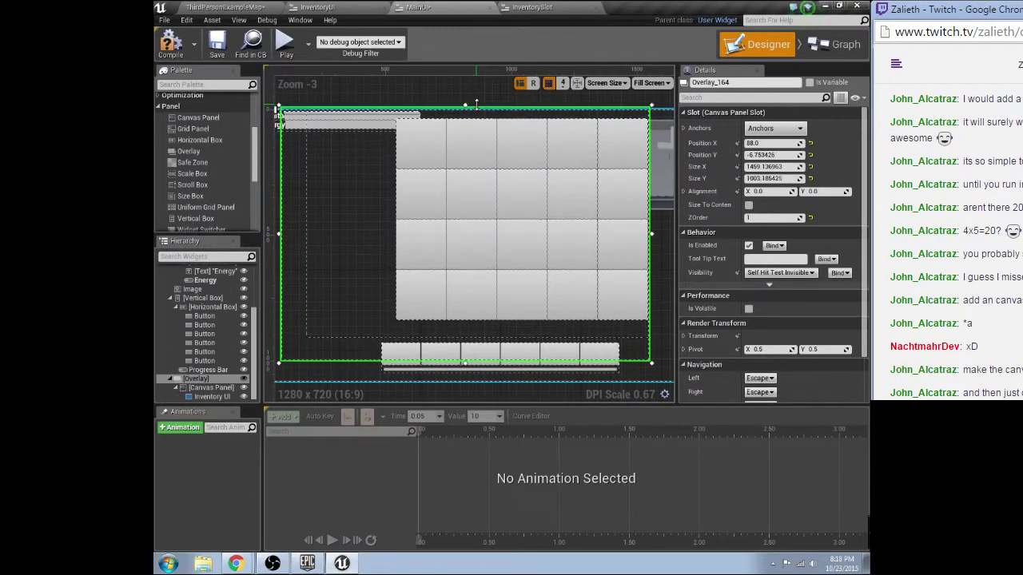
left_click_drag(386, 306, 364, 363)
right_click_drag(438, 323, 422, 330)
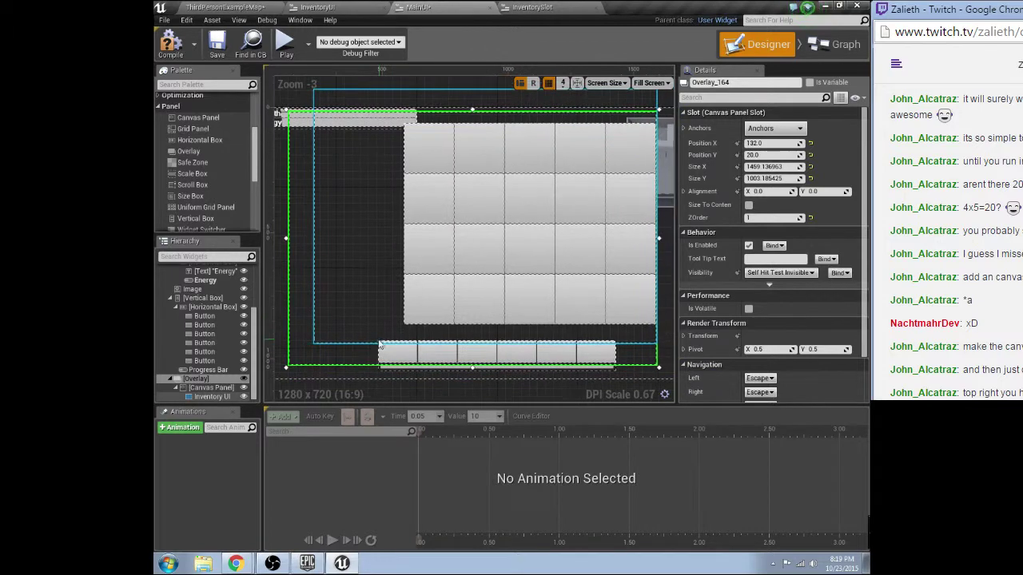
Set the anchors of the overlay and of the Inventory UI widget to stretch in both directions.
left_click(775, 128)
left_click(847, 271)
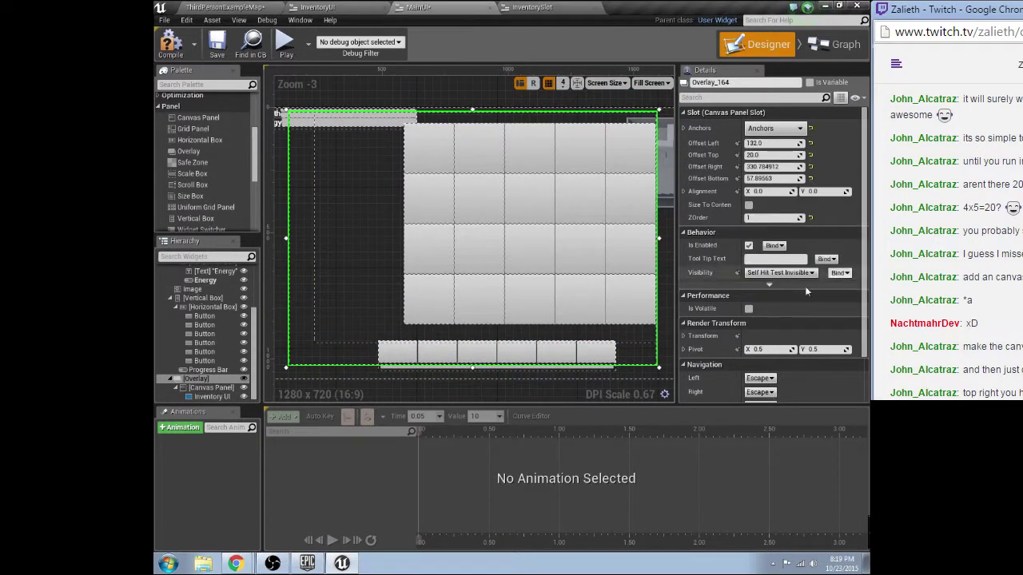
left_click(196, 389)
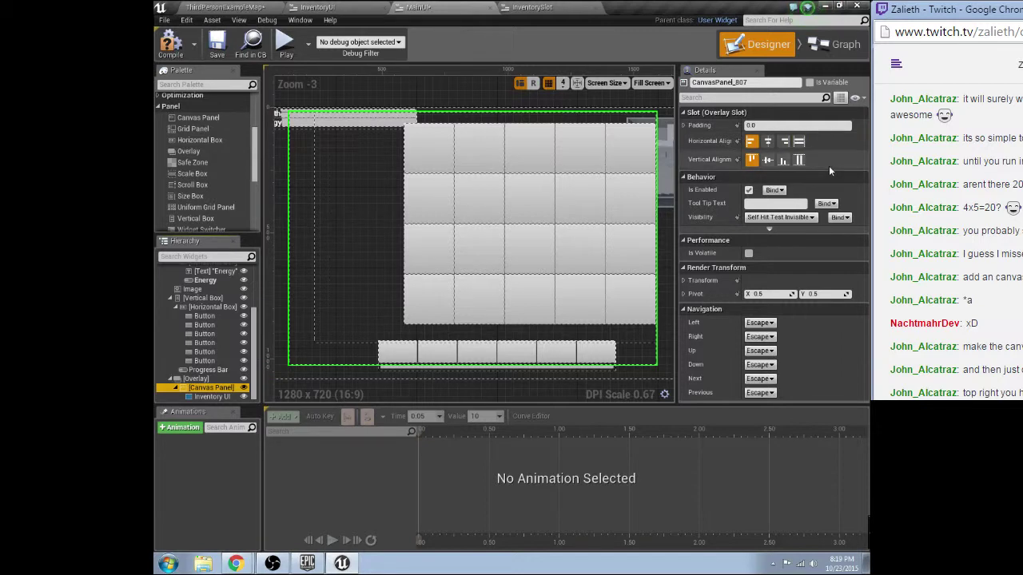
left_click(210, 398)
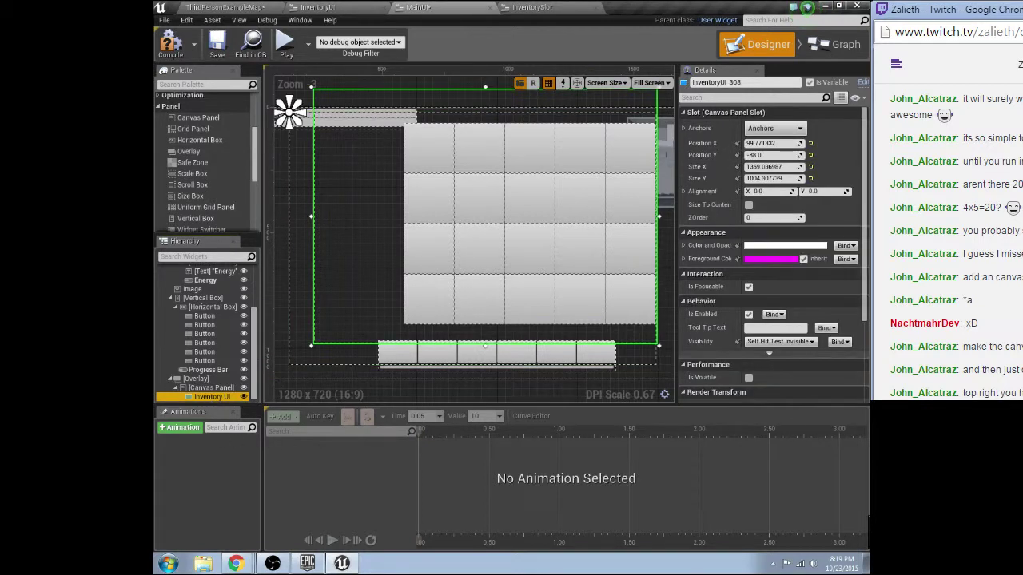
left_click(775, 128)
left_click(849, 287)
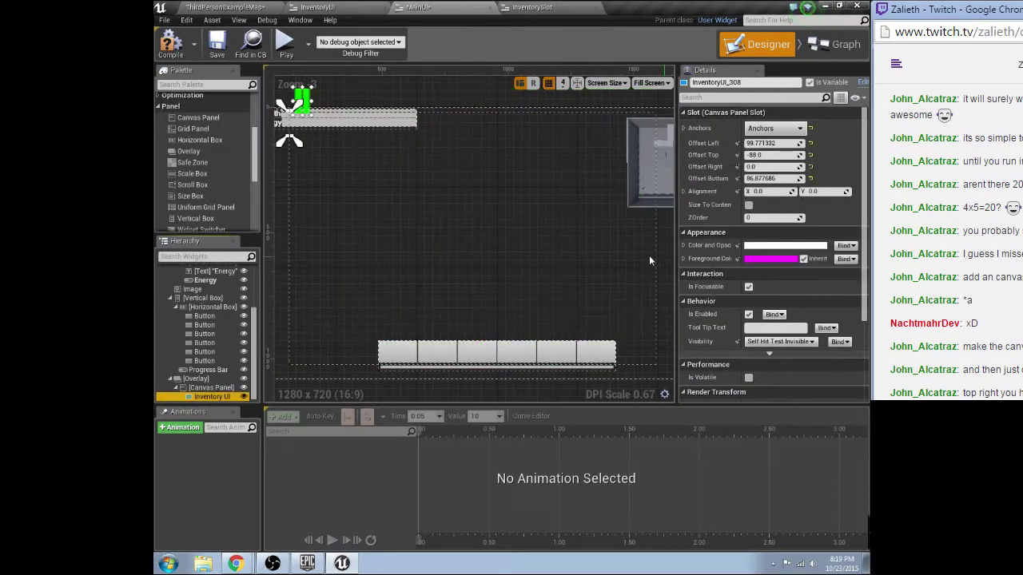
Undo the stretched anchors on the Inventory UI widget and the overlay.
right_click_drag(452, 242, 579, 295)
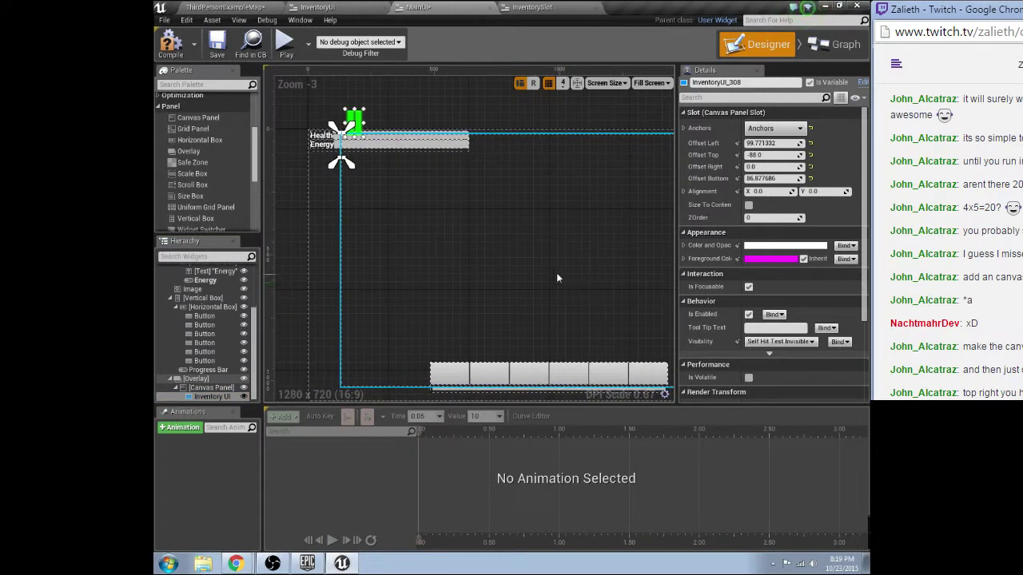
key("ctrl+z")
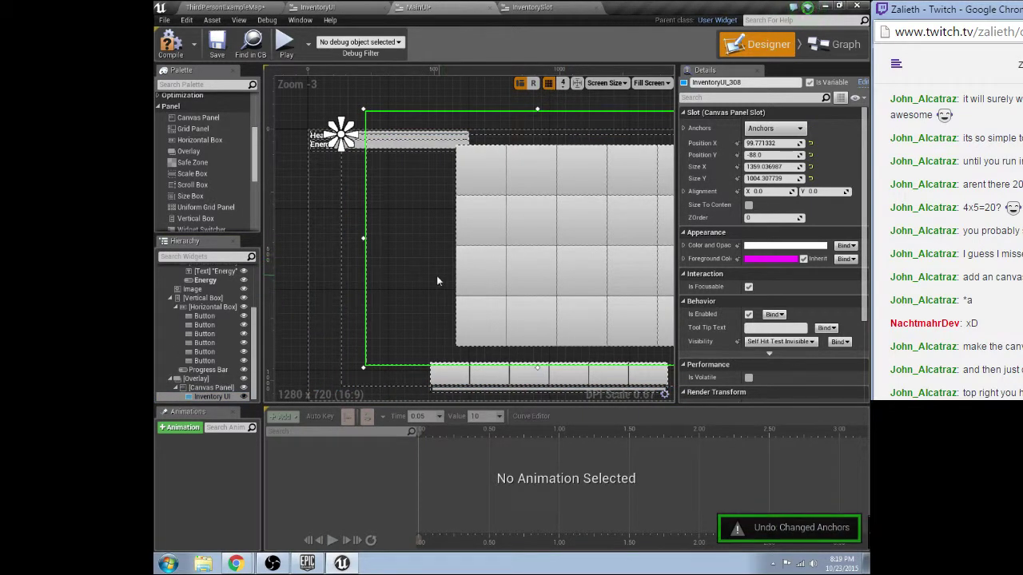
right_click_drag(437, 275, 378, 251)
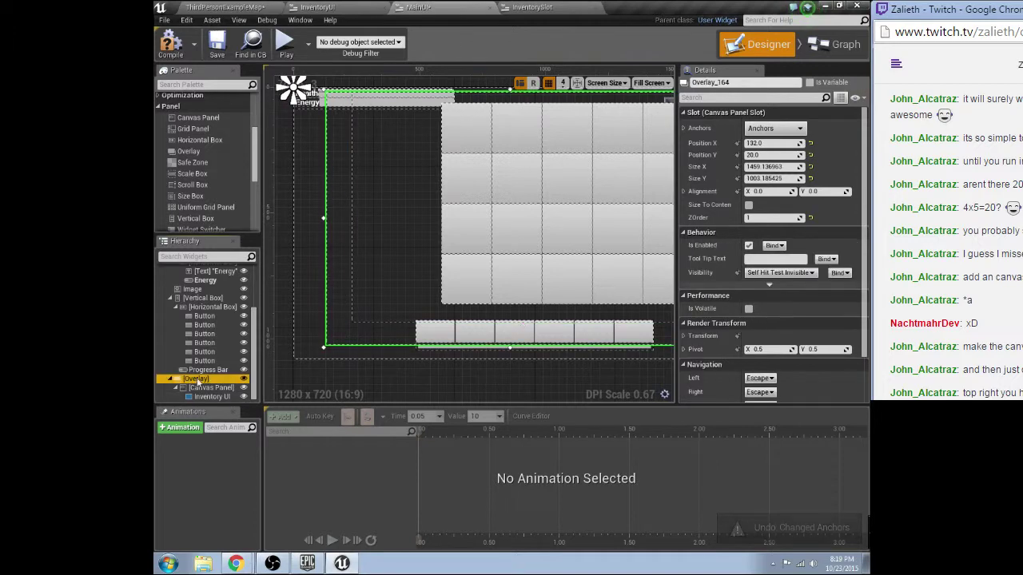
Delete the overlay from MainUI together with its Canvas Panel and Inventory UI widget.
key("Delete")
scroll(231, 352, "down", 2)
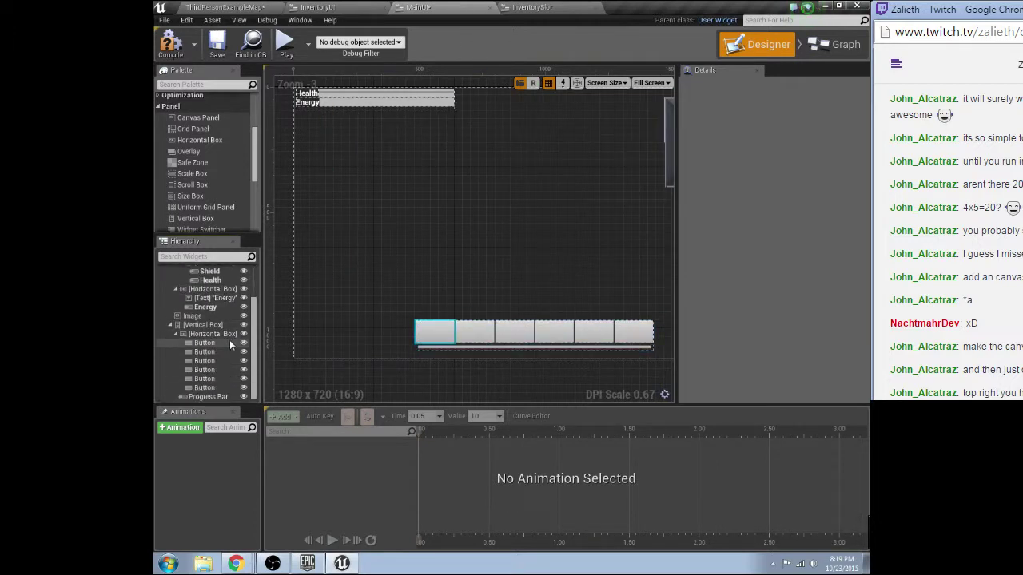
scroll(193, 141, "down", 2)
scroll(200, 160, "up", 2)
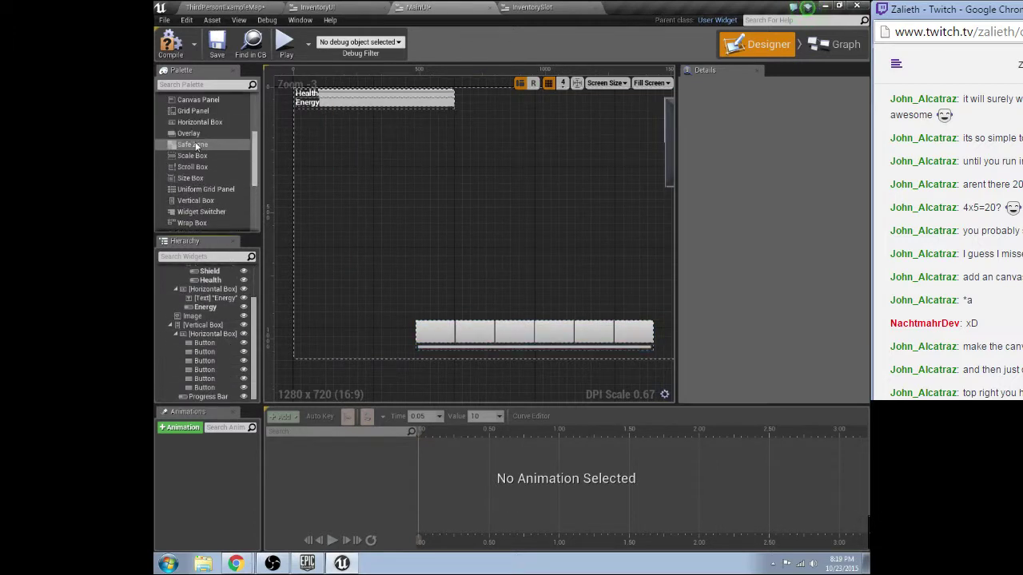
Add an Overlay to the MainUI root canvas at X 280, Y 156, about 1157 wide and 763 high.
scroll(210, 168, "down", 6)
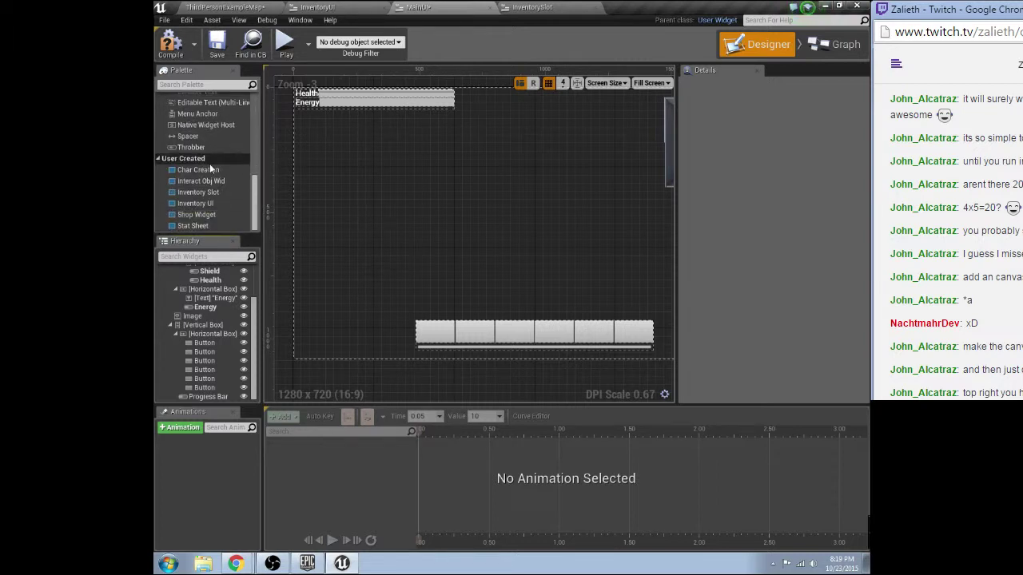
scroll(211, 179, "up", 6)
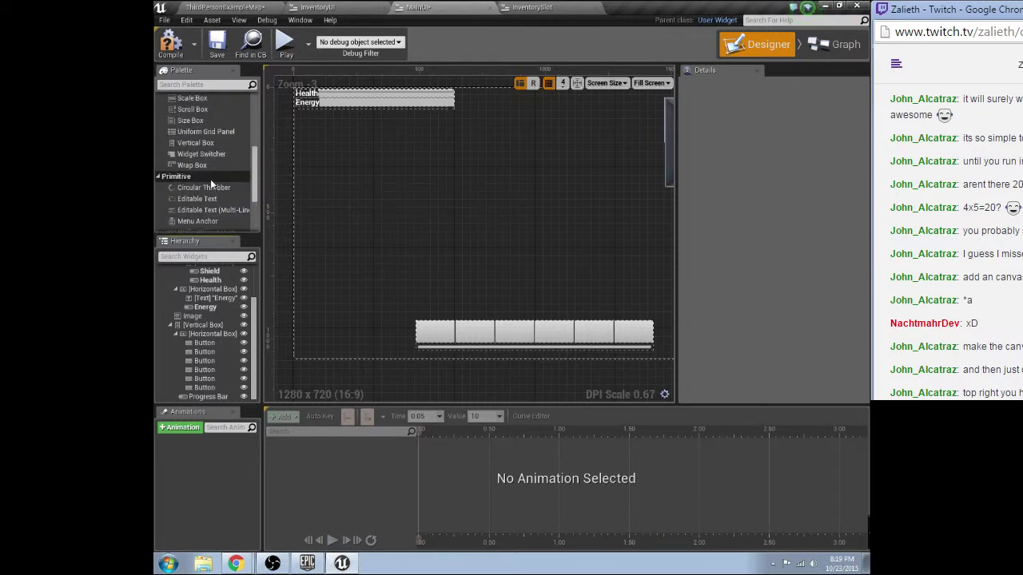
scroll(211, 165, "up", 1)
left_click_drag(195, 147, 398, 146)
left_click_drag(442, 186, 657, 322)
scroll(566, 352, "down", 1)
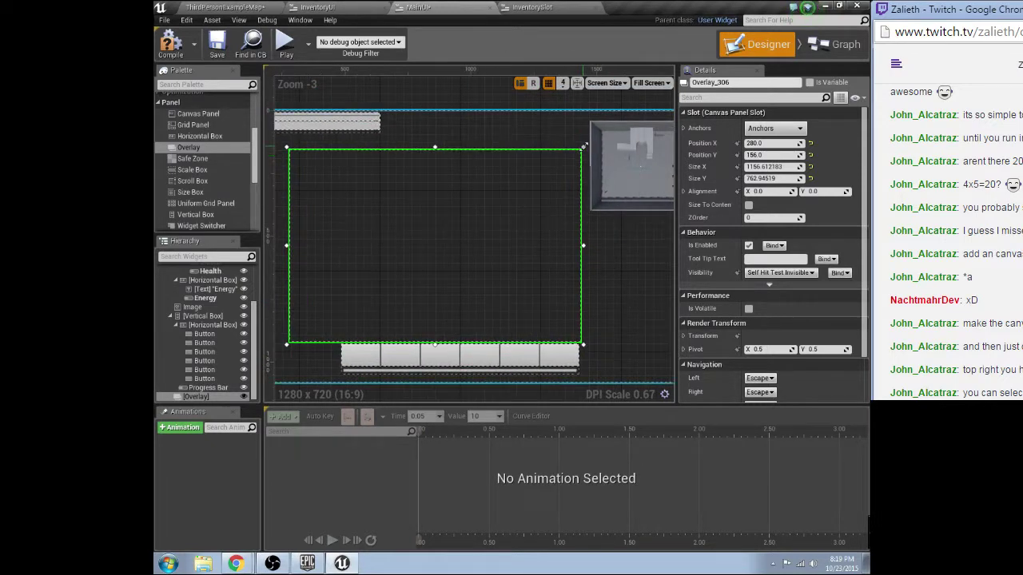
Enlarge the overlay to about 1404 by 816 and move it to X 40, Y 108.
left_click_drag(582, 149, 646, 134)
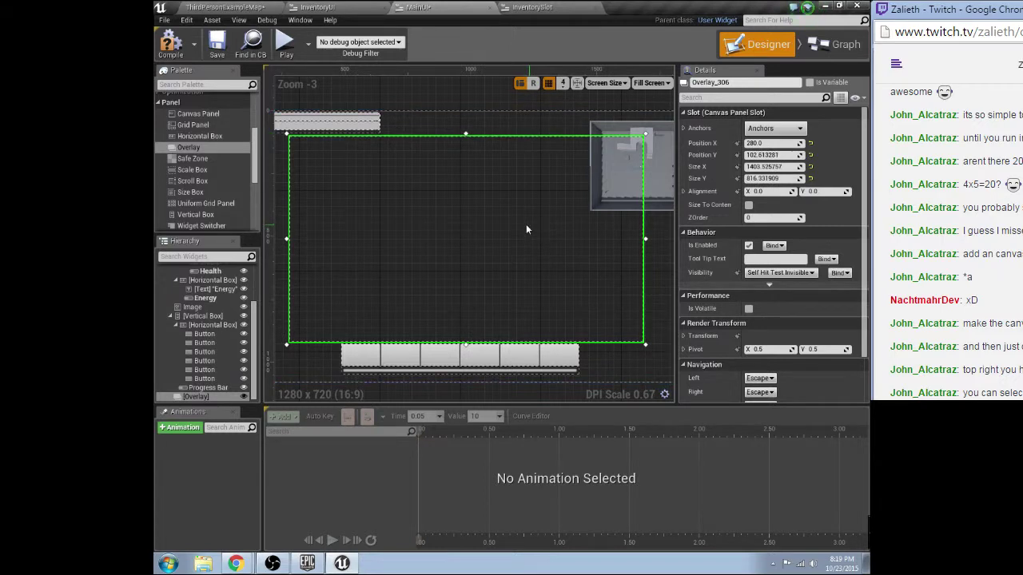
right_click_drag(580, 196, 609, 179)
mouse_move(568, 212)
left_mouse_down()
mouse_move(539, 212)
mouse_move(562, 224)
mouse_move(534, 220)
mouse_move(582, 211)
mouse_move(552, 214)
left_mouse_up()
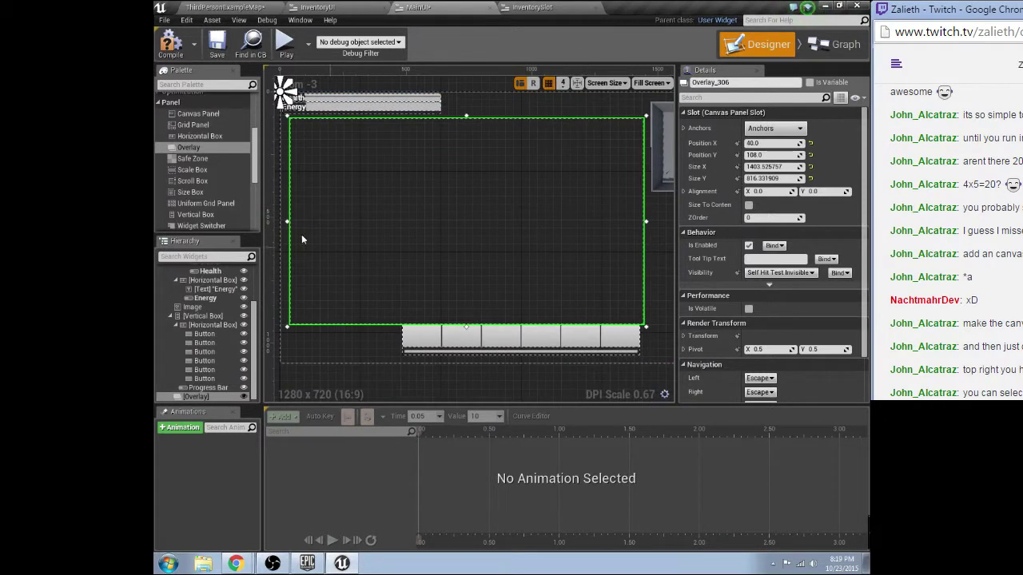
Add a Canvas Panel as a child of the overlay.
scroll(212, 178, "up", 5)
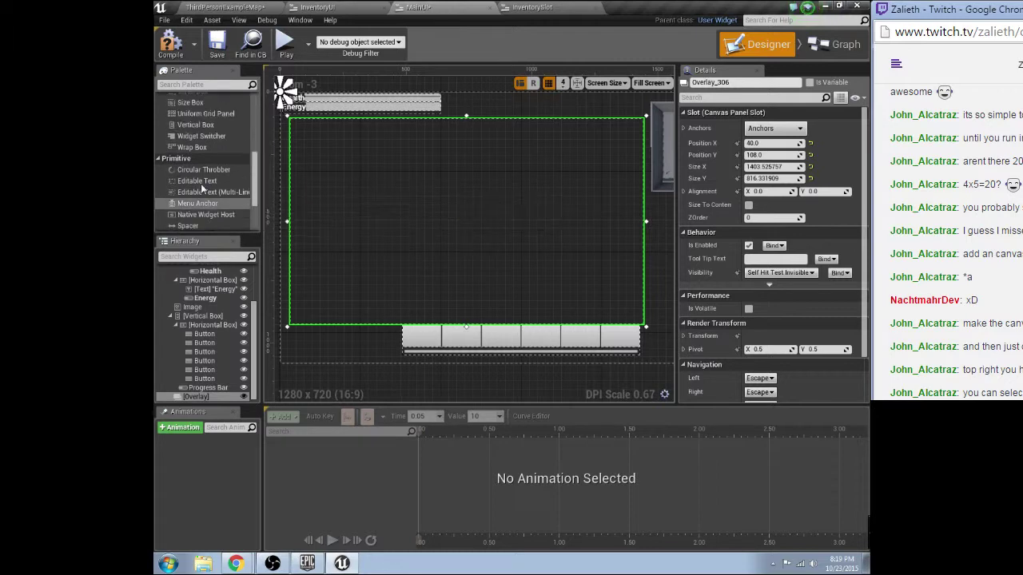
left_click_drag(200, 149, 375, 180)
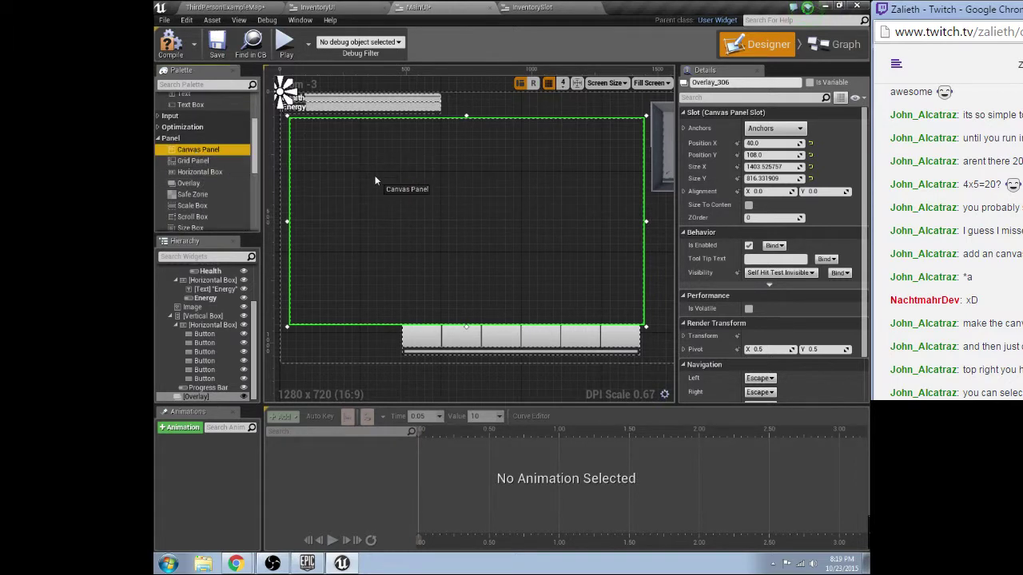
mouse_move(197, 400)
left_mouse_down()
mouse_move(207, 387)
mouse_move(207, 398)
left_mouse_up()
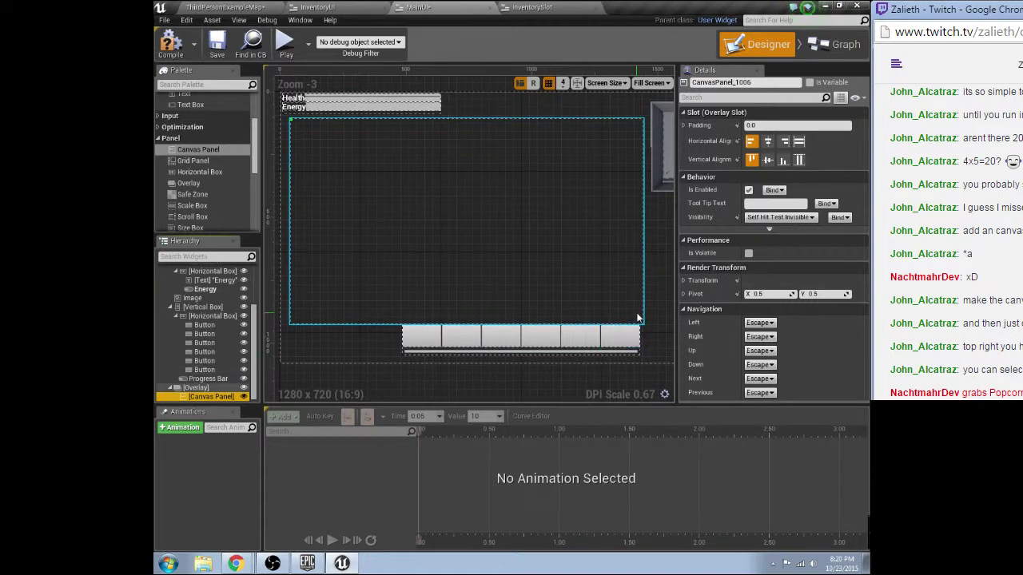
double_click(205, 396)
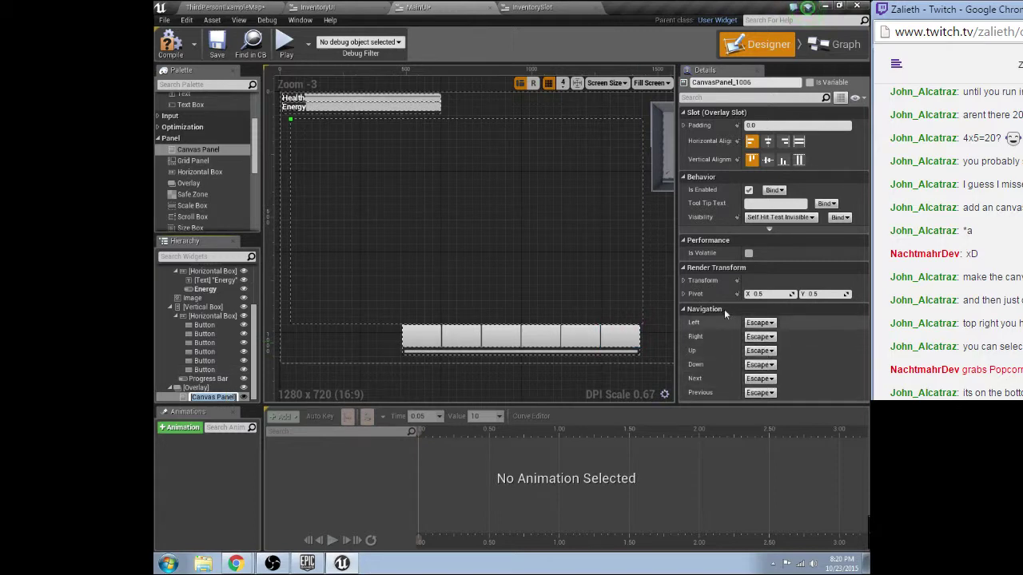
Review the cursor and DPI scaling options in the project's User Interface settings.
left_click(665, 395)
scroll(519, 254, "down", 2)
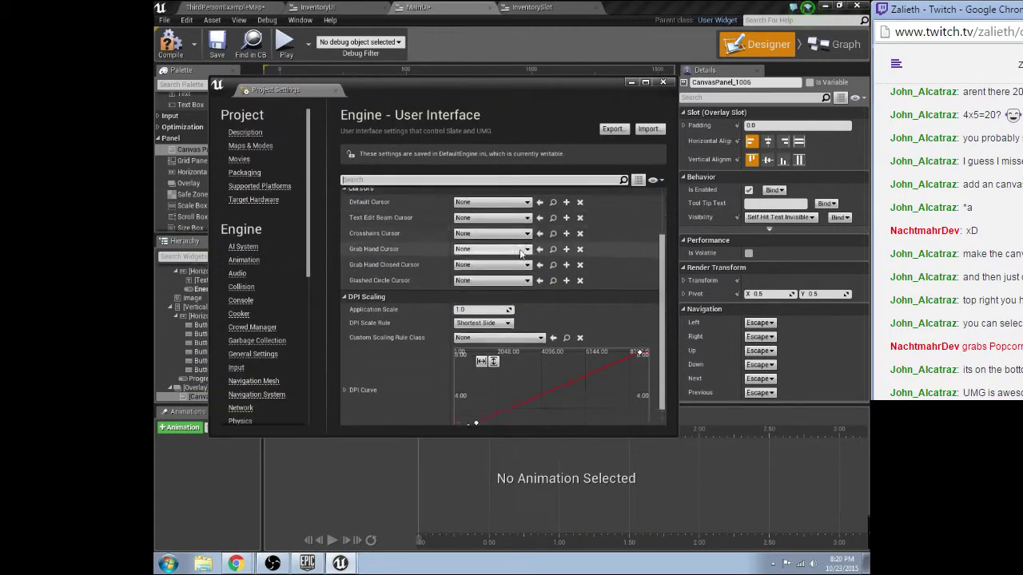
scroll(525, 254, "up", 2)
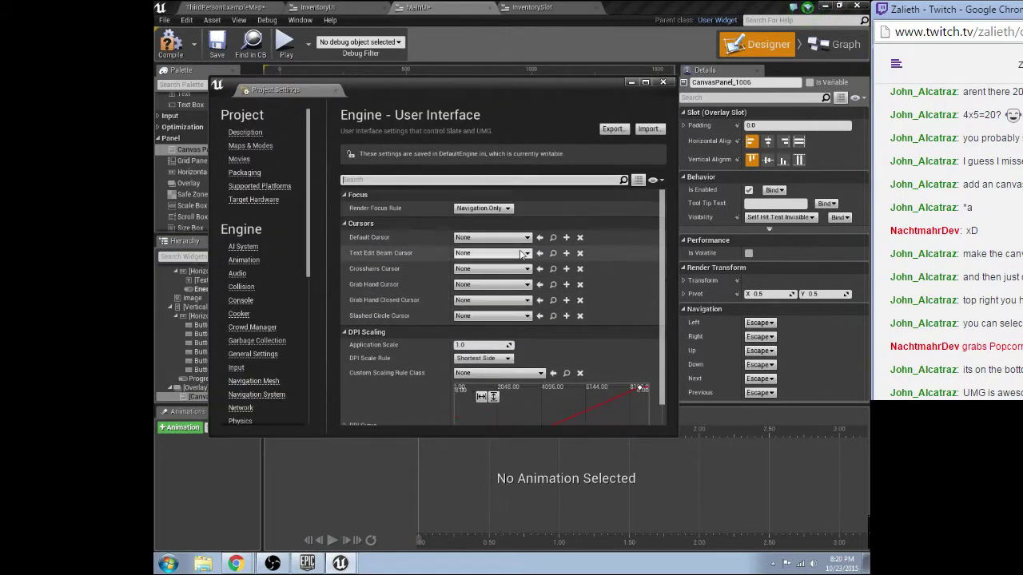
left_click(663, 83)
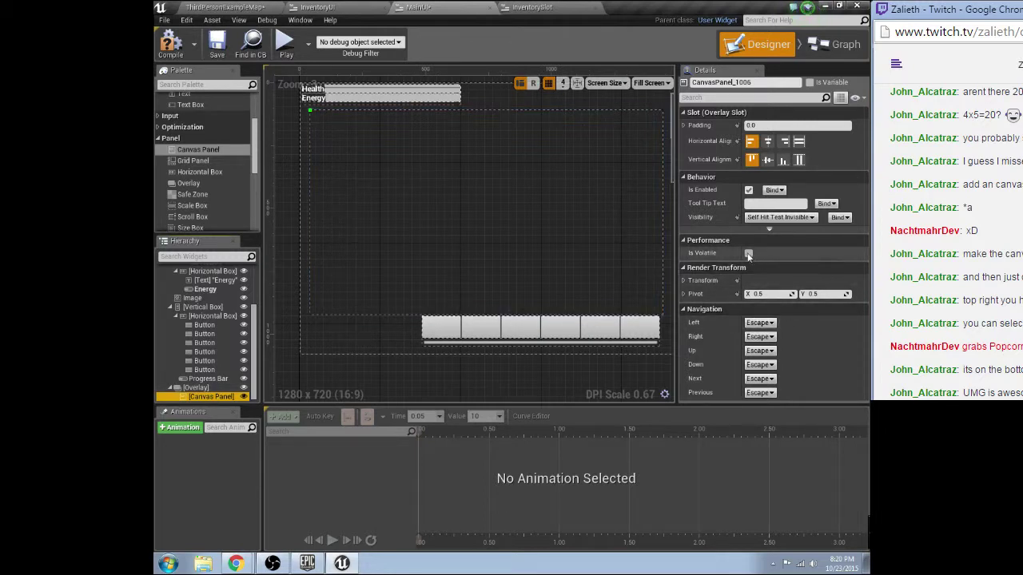
Examine the nested Canvas Panel's padding, behavior and render transform properties and its placement in the overlay.
left_click(684, 280)
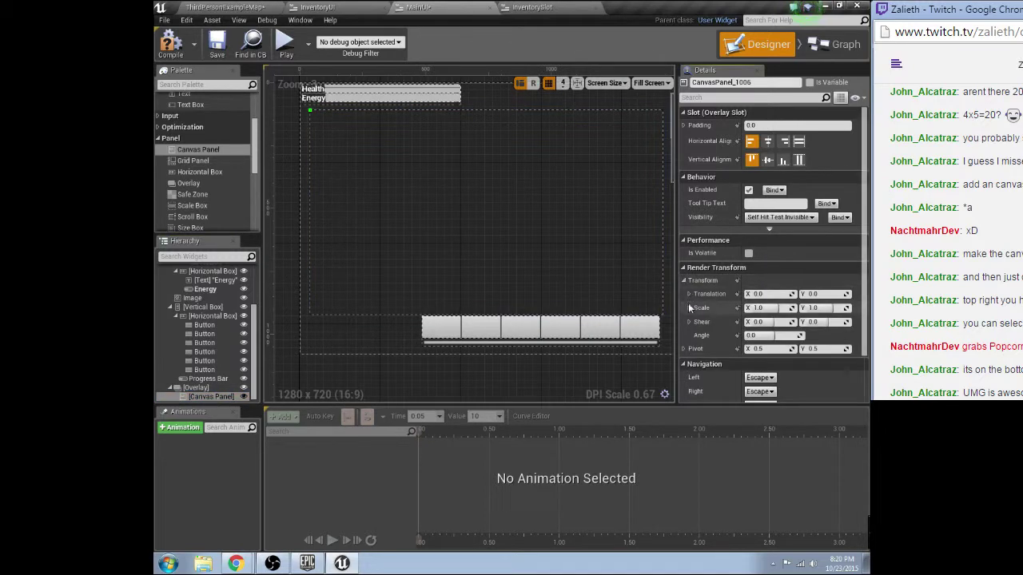
left_click(688, 350)
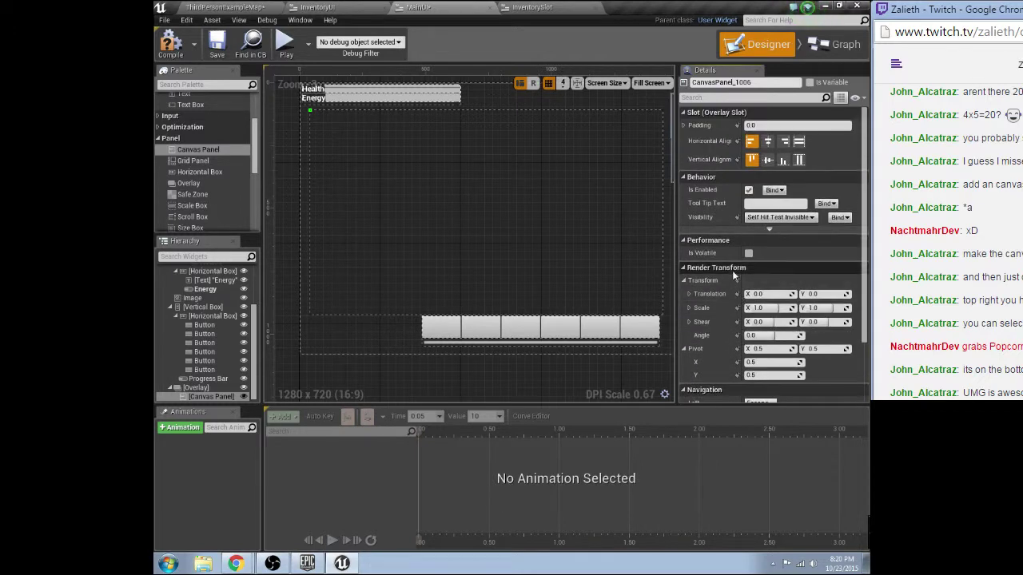
left_click(769, 229)
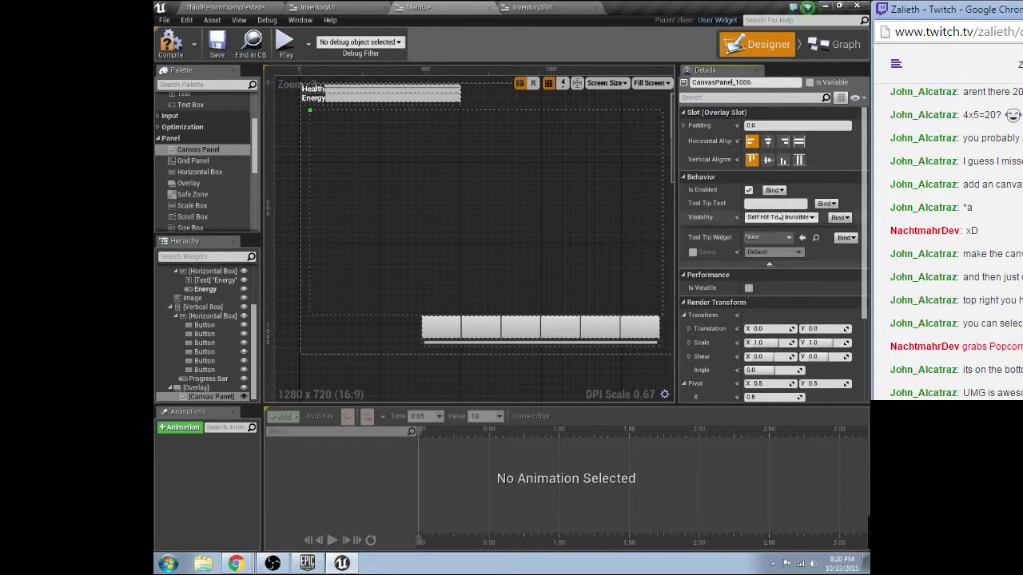
left_click(684, 125)
scroll(755, 323, "down", 2)
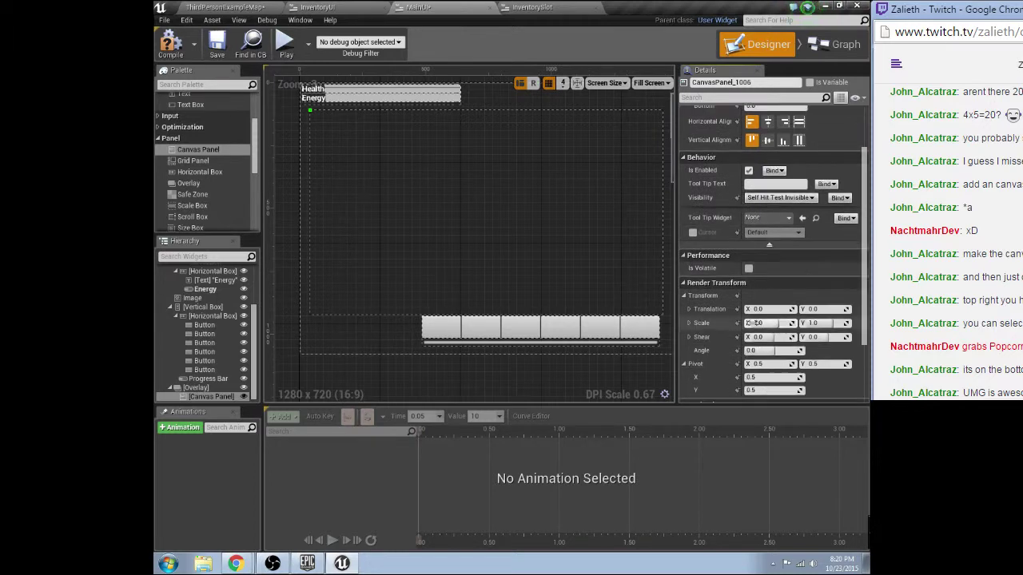
scroll(755, 323, "down", 3)
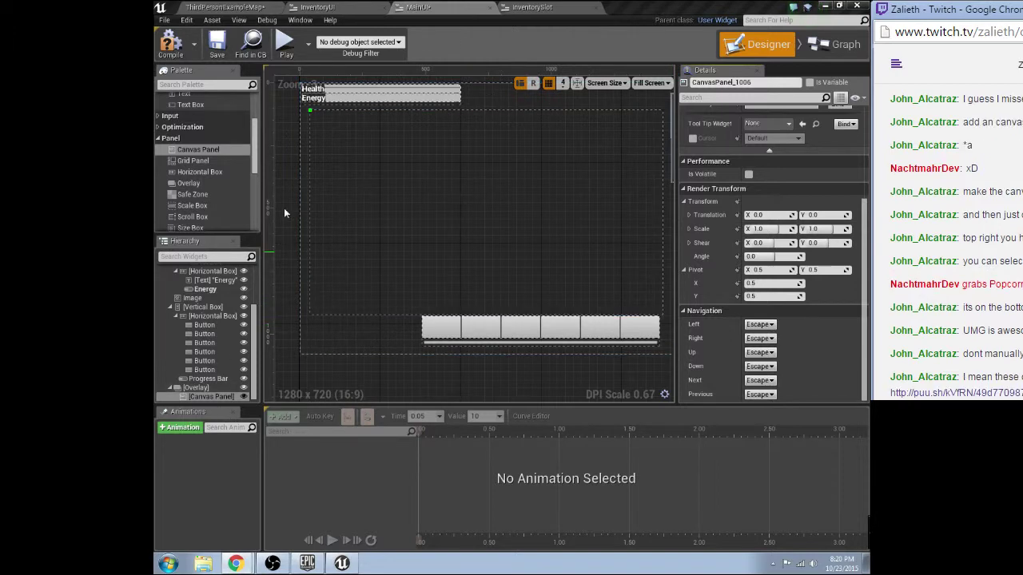
left_click(310, 114)
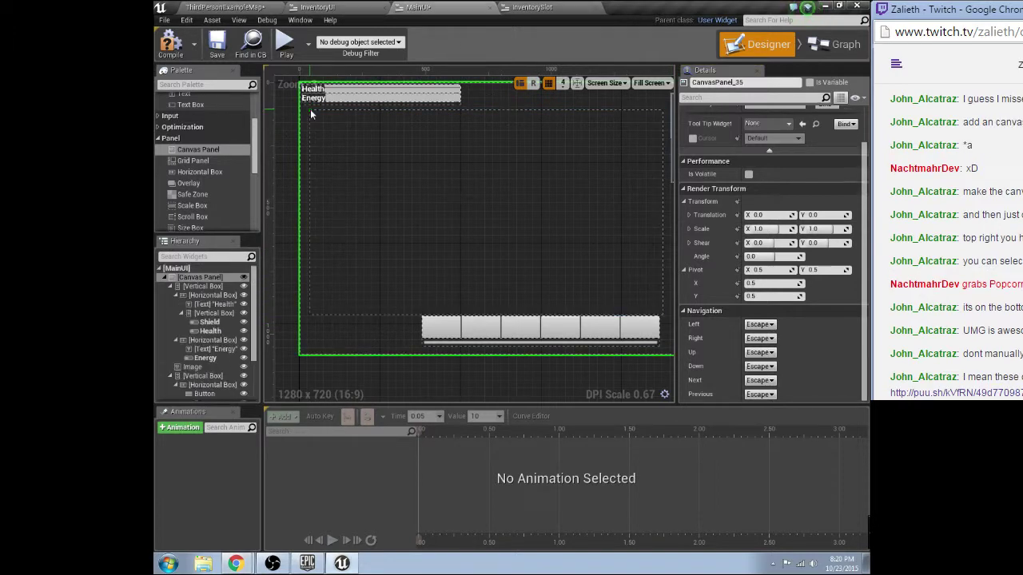
scroll(204, 356, "down", 3)
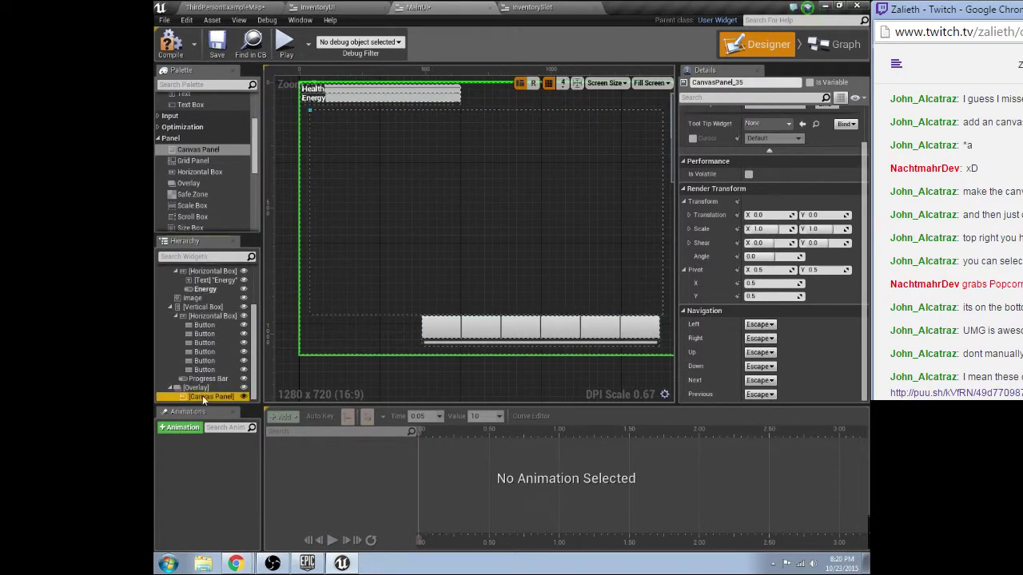
left_click(203, 396)
scroll(786, 197, "up", 2)
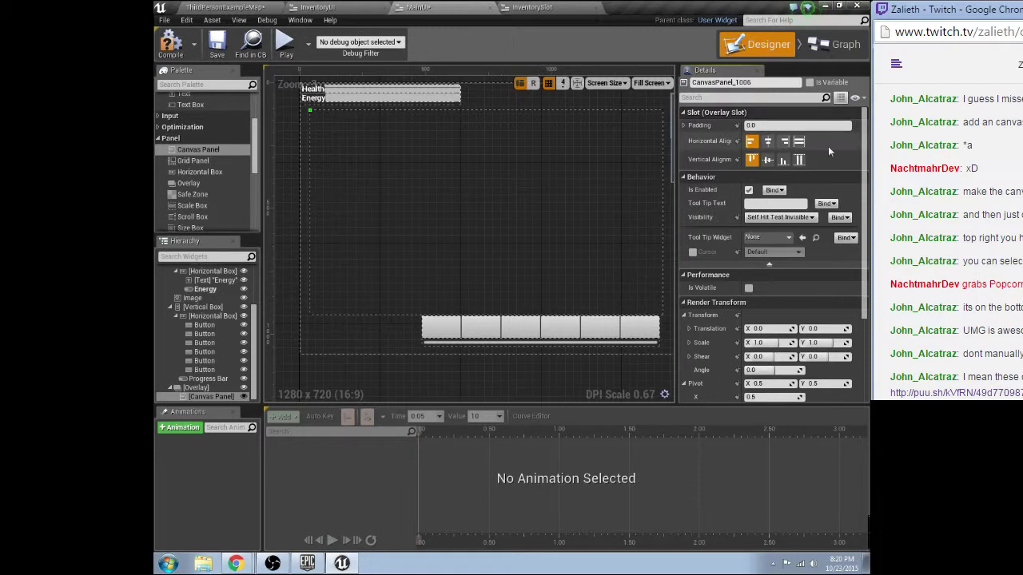
right_click_drag(522, 336, 489, 320)
scroll(489, 320, "down", 5)
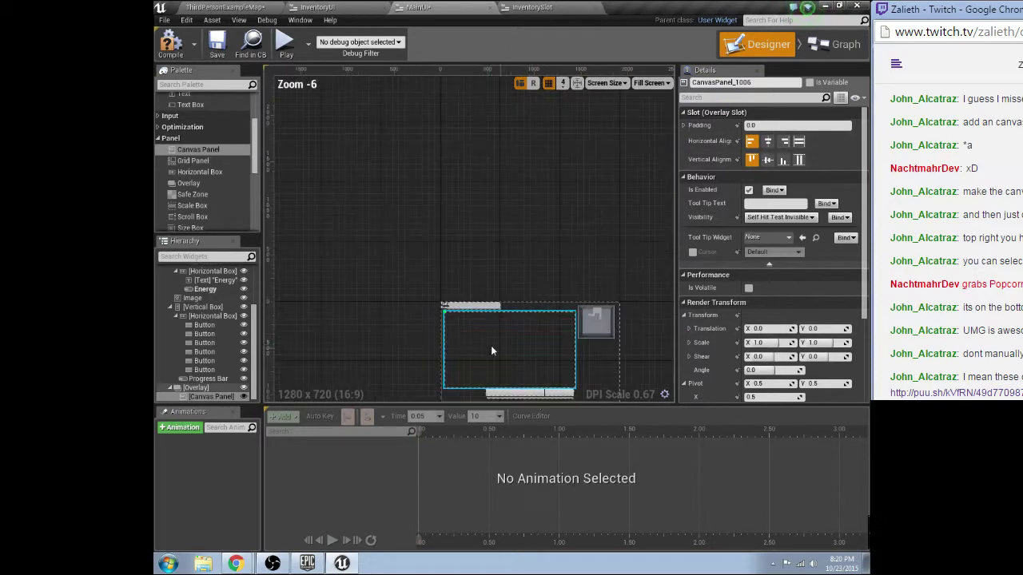
scroll(519, 253, "up", 4)
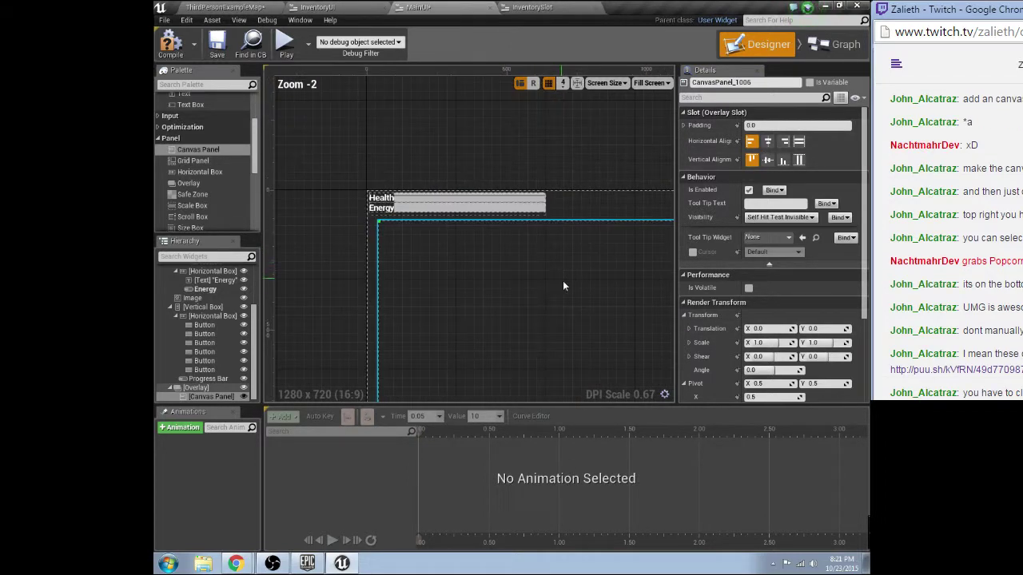
scroll(461, 257, "down", 2)
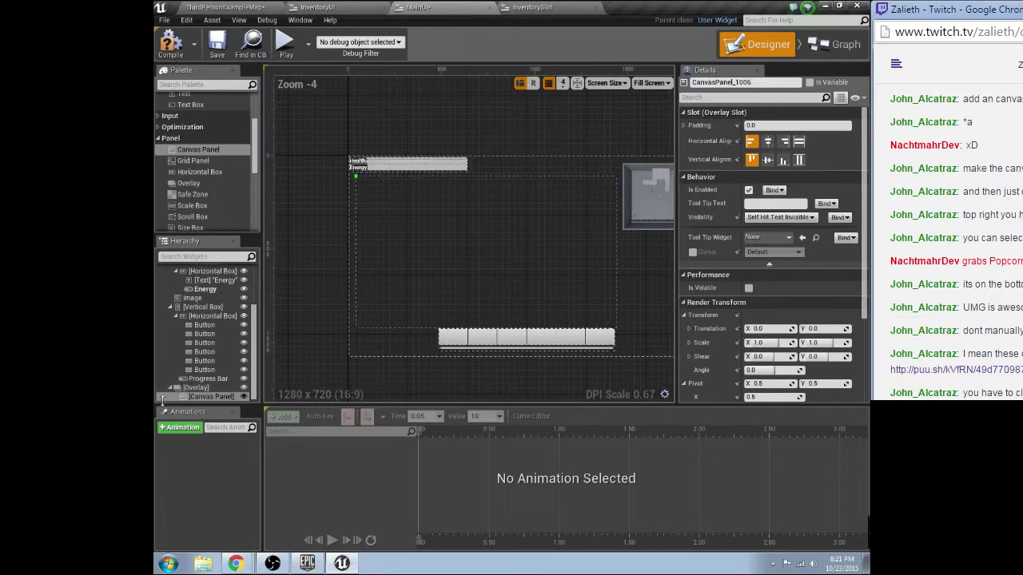
Set the overlay's anchors to stretch in both directions.
left_click(188, 387)
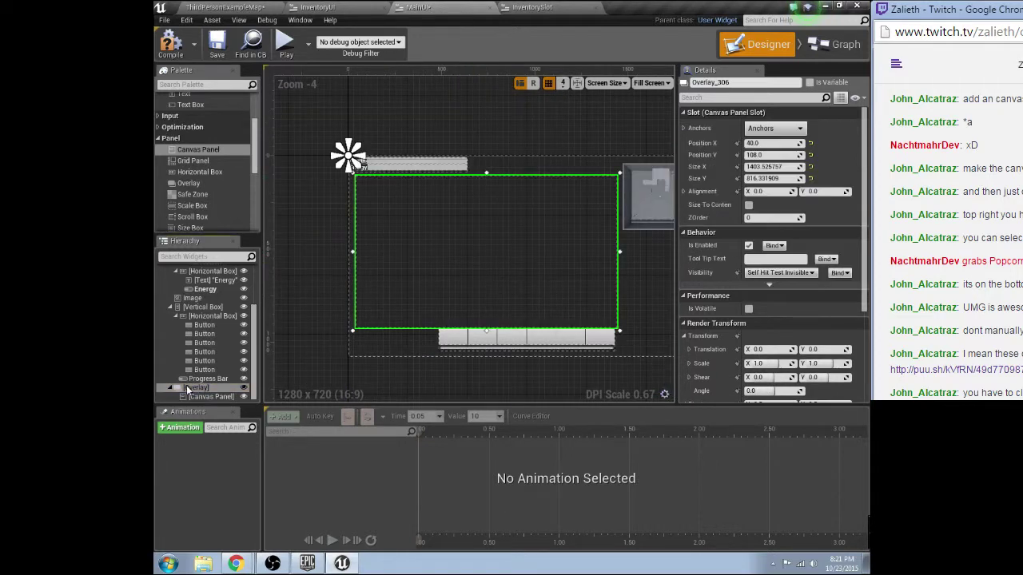
left_click(776, 128)
left_click(852, 273)
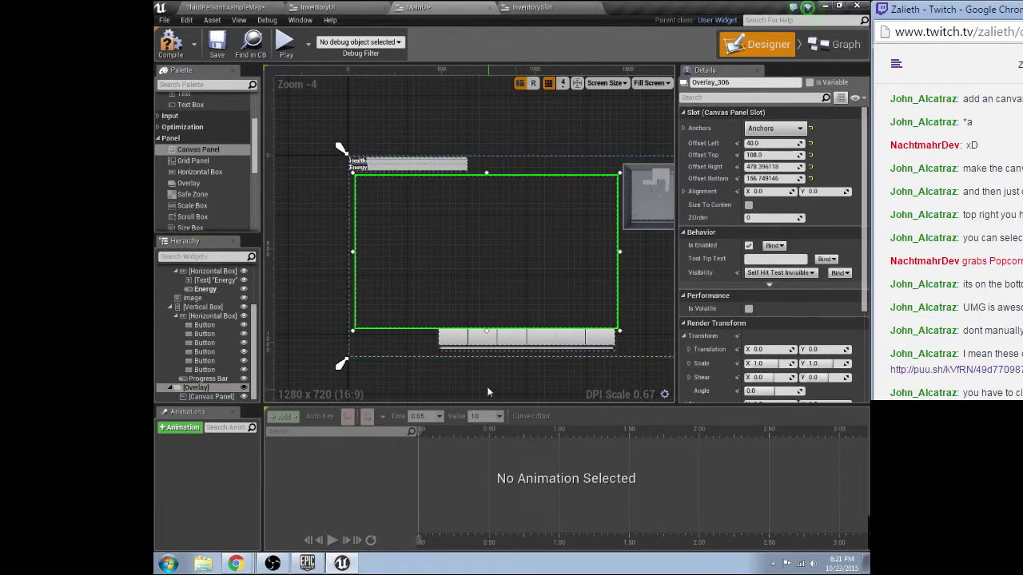
Resize the overlay to cover the whole screen area, with offsets of about -2 left, 6 top, -2 right and 7 bottom.
right_click_drag(487, 392, 445, 358)
left_click(483, 260)
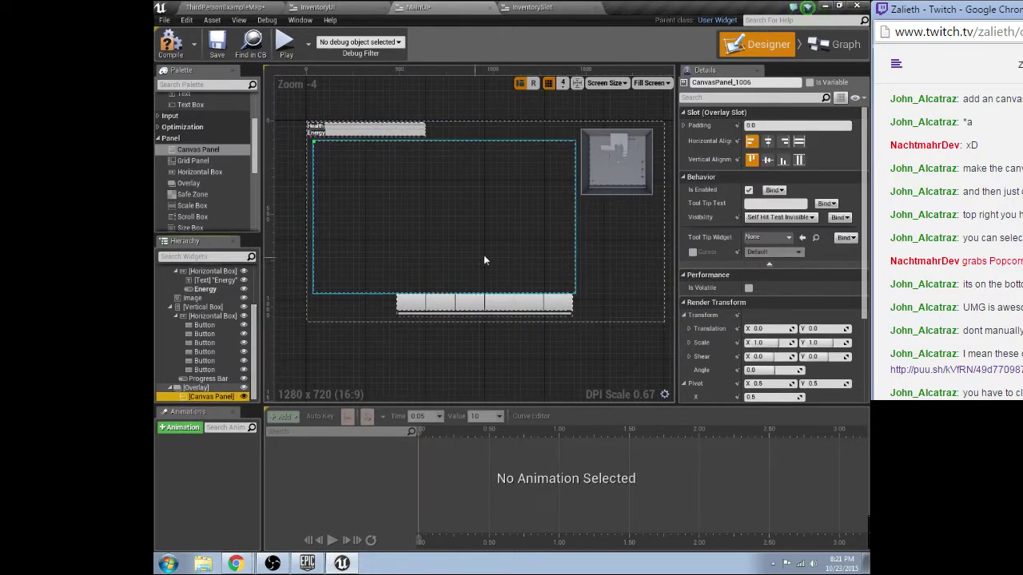
left_click(574, 237)
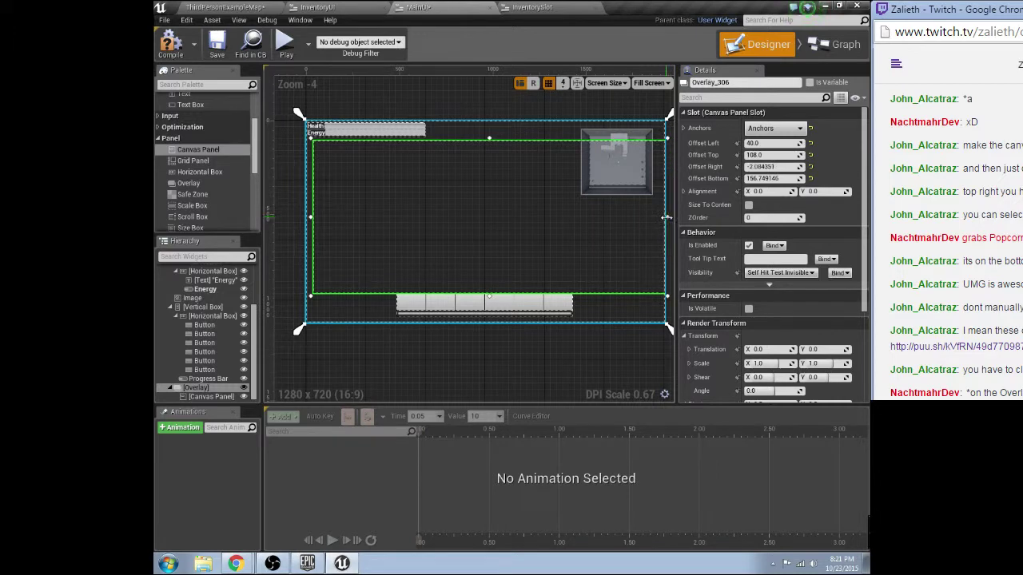
left_click_drag(490, 139, 494, 117)
left_click(304, 214)
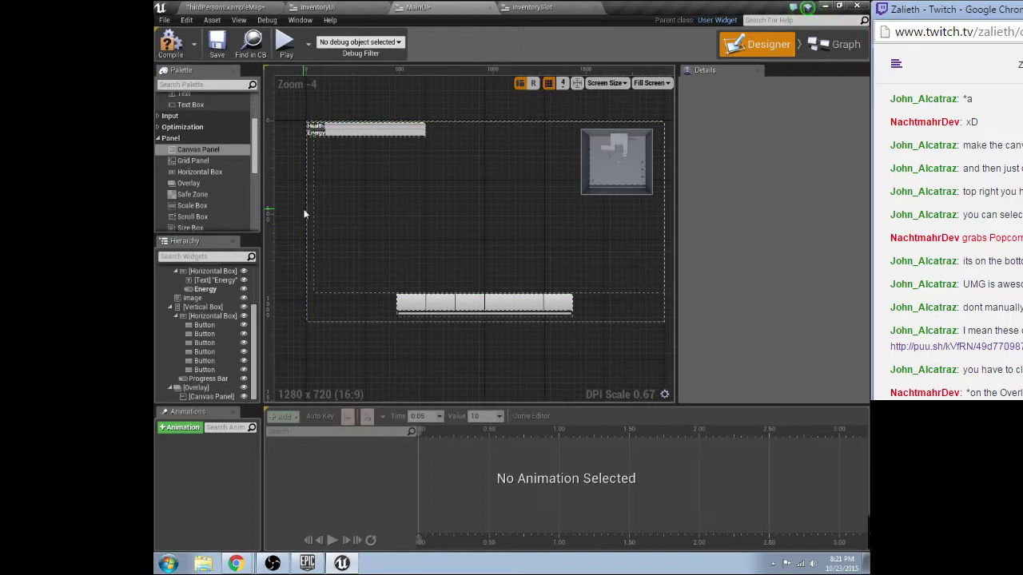
left_click(339, 213)
left_click_drag(311, 208, 306, 207)
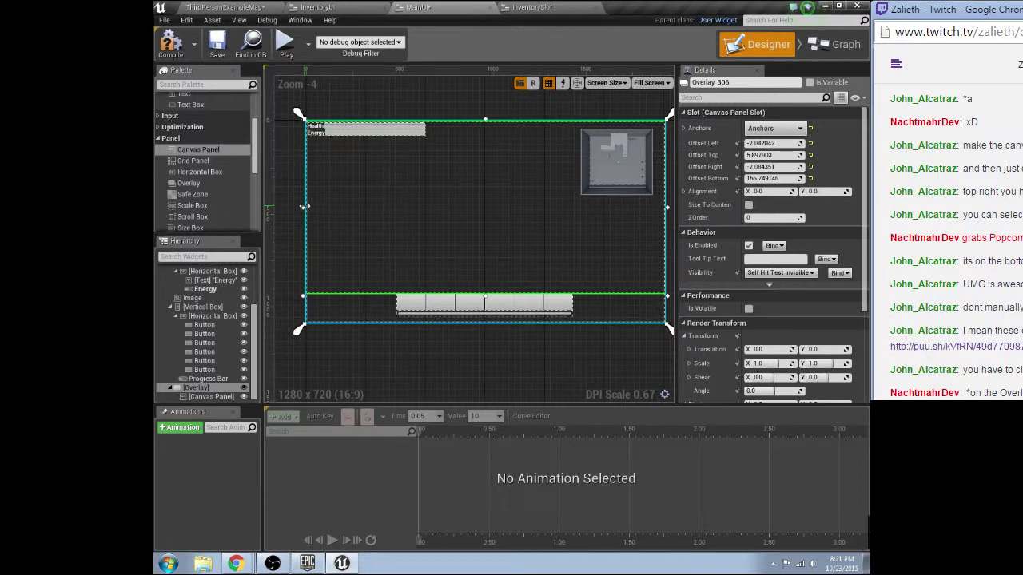
left_click_drag(485, 296, 485, 324)
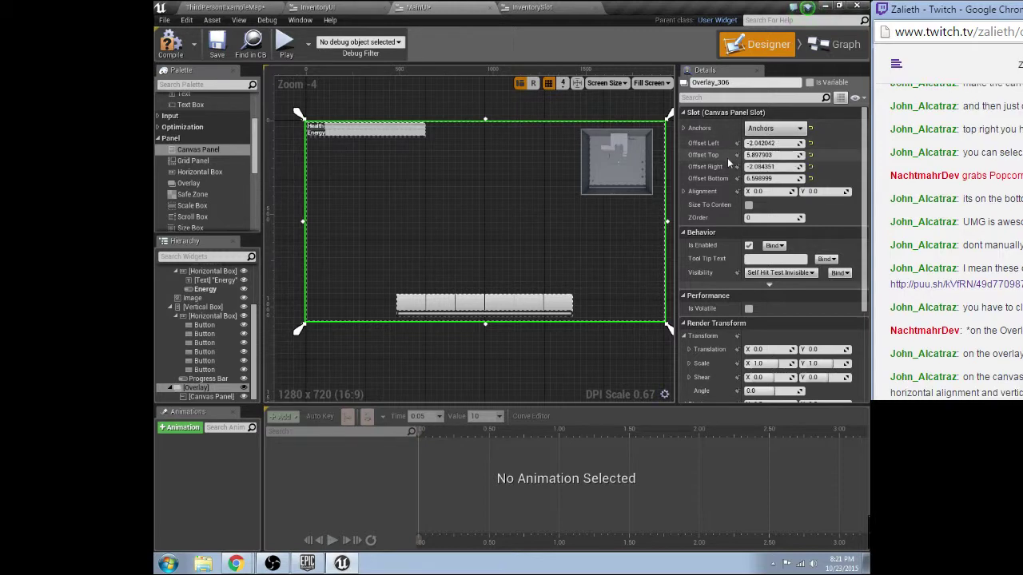
scroll(760, 294, "down", 3)
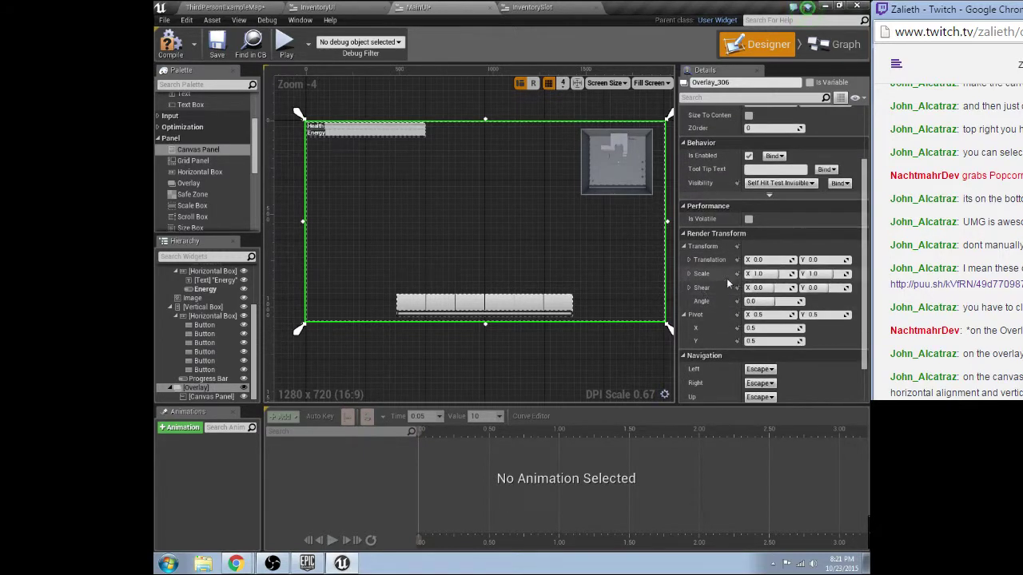
scroll(743, 257, "up", 3)
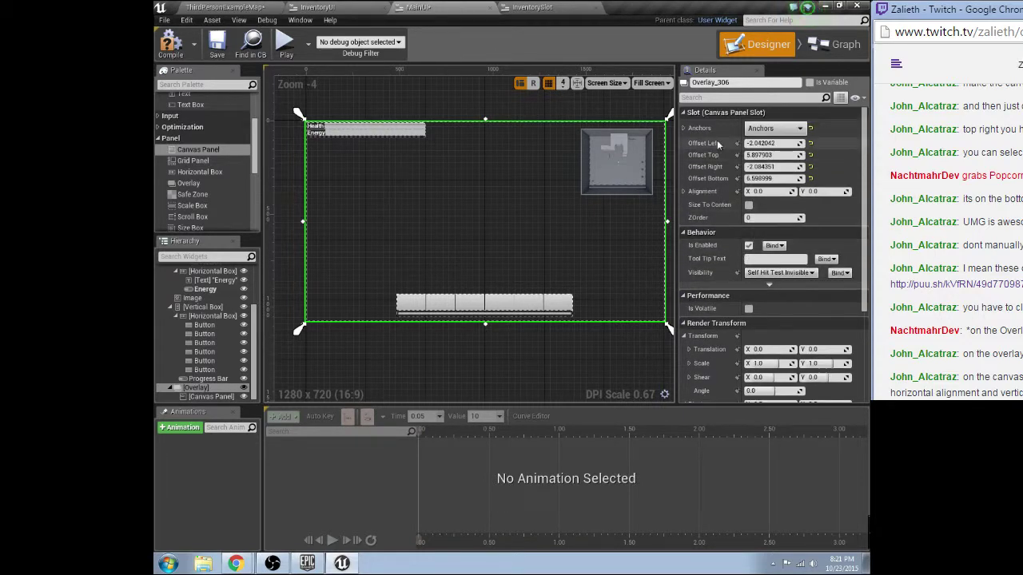
left_click(765, 129)
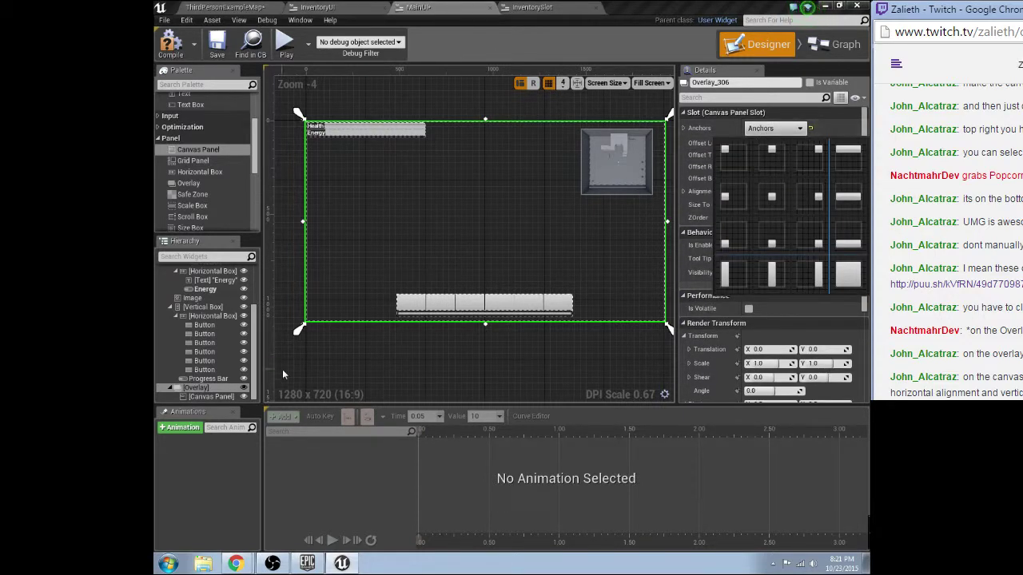
Set the nested Canvas Panel's horizontal and vertical alignment in the overlay to center.
left_click(195, 397)
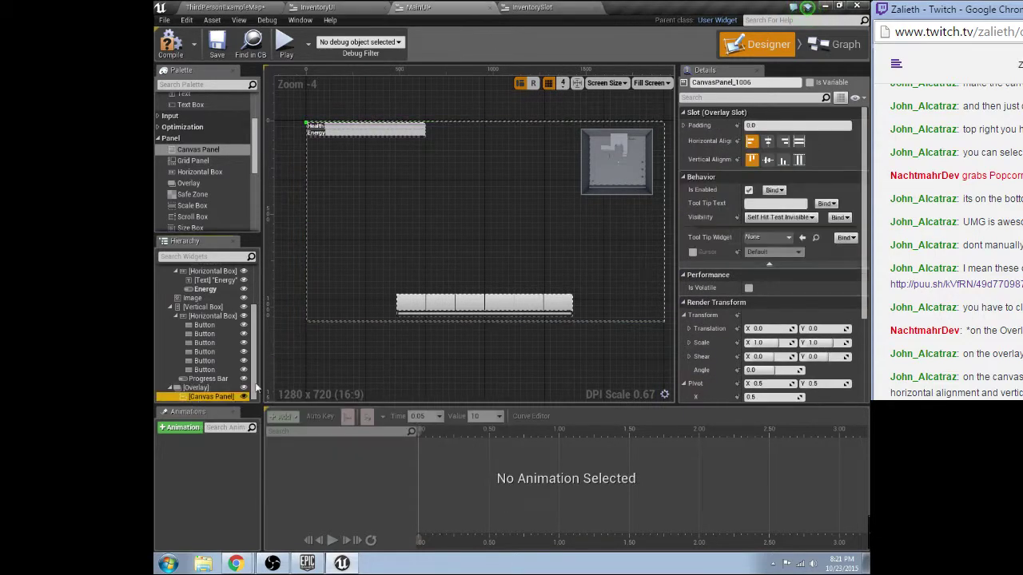
left_click(767, 141)
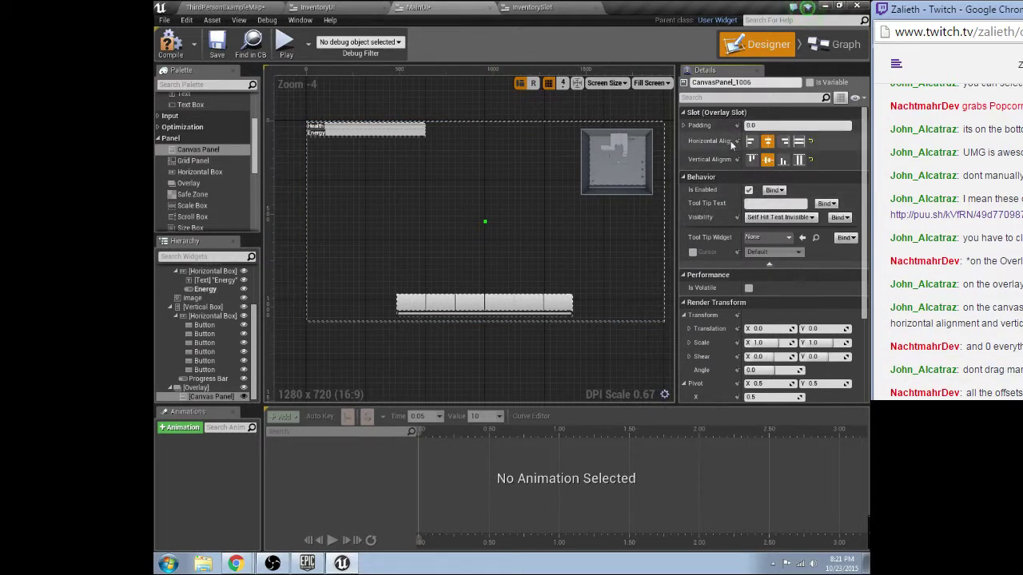
Set the overlay's left, top, right and bottom offsets to 0.
left_click(198, 388)
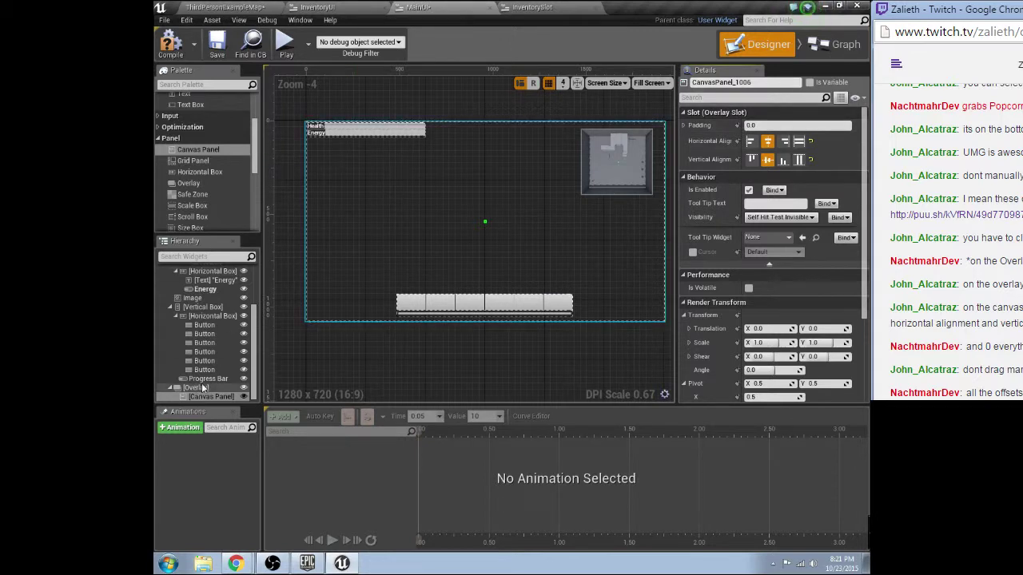
left_click(773, 142)
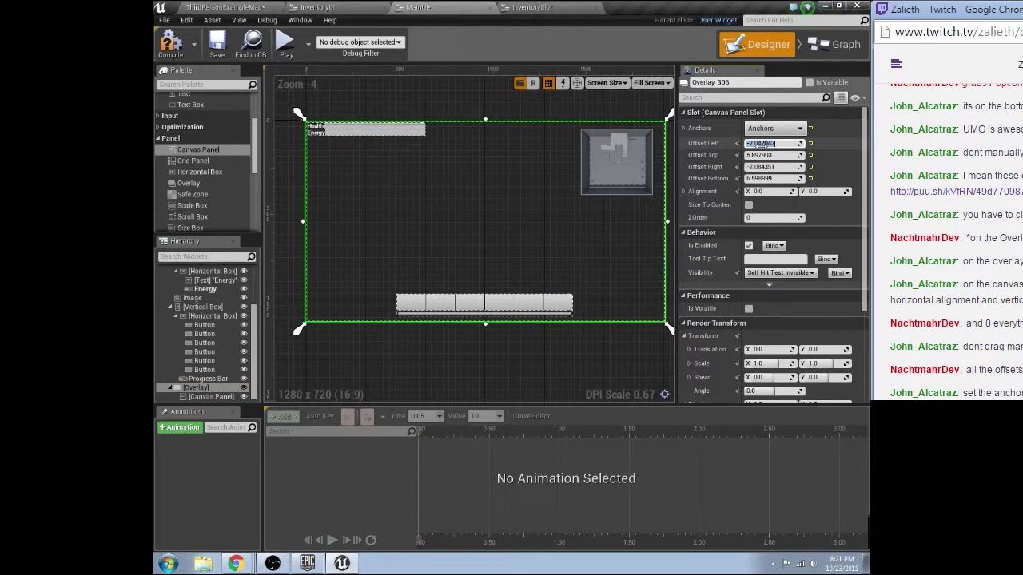
type("0")
key("Tab")
type("0")
key("Tab")
type("0")
key("Tab")
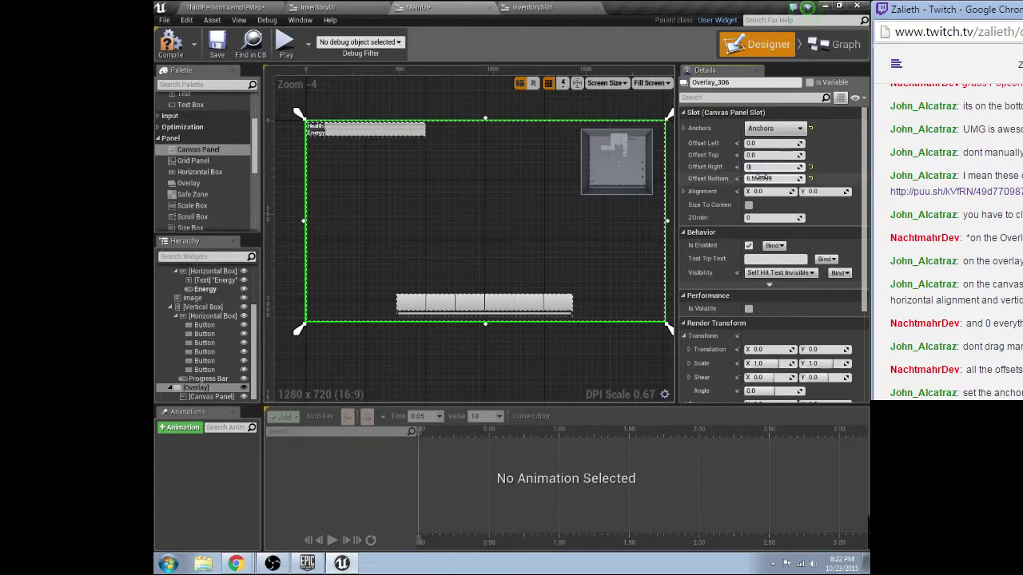
type("0")
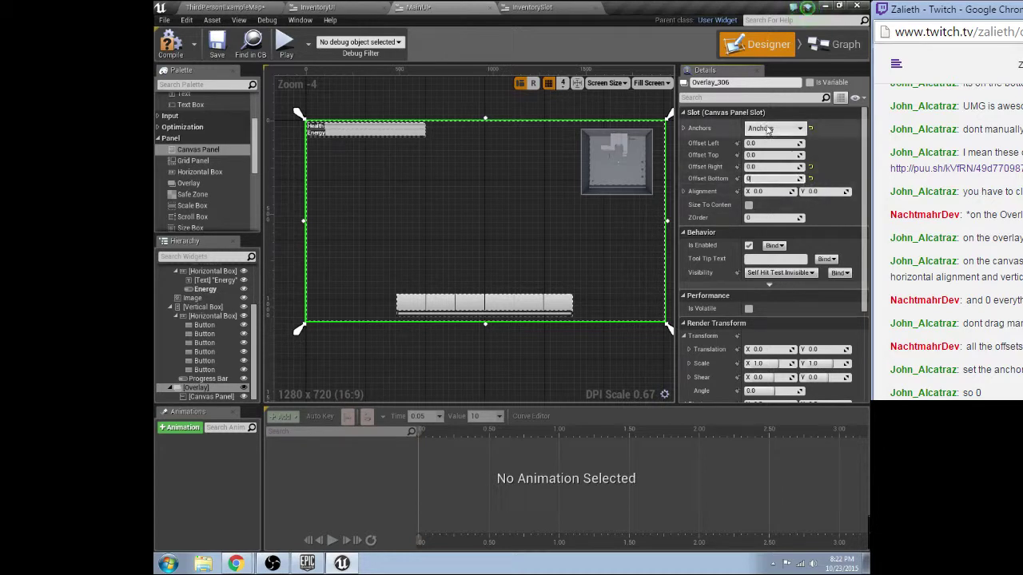
Set the nested Canvas Panel's horizontal and vertical alignment in the overlay to fill.
left_click(202, 396)
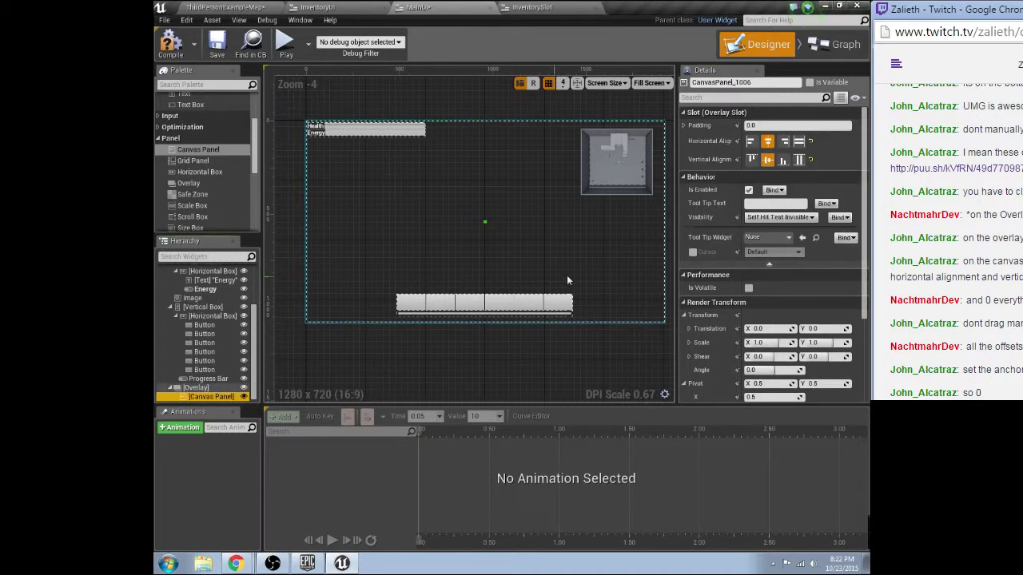
left_click(684, 125)
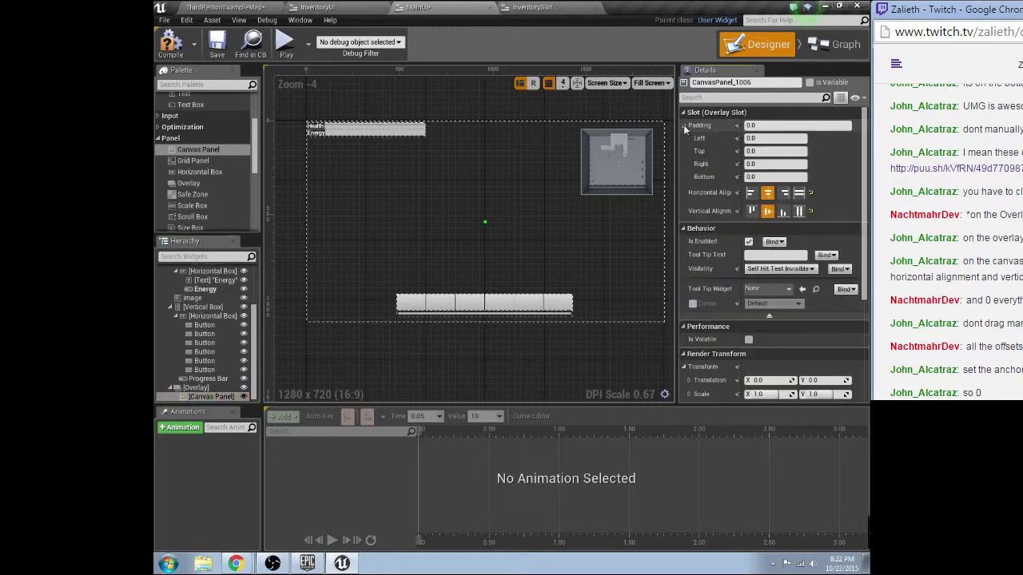
left_click(799, 196)
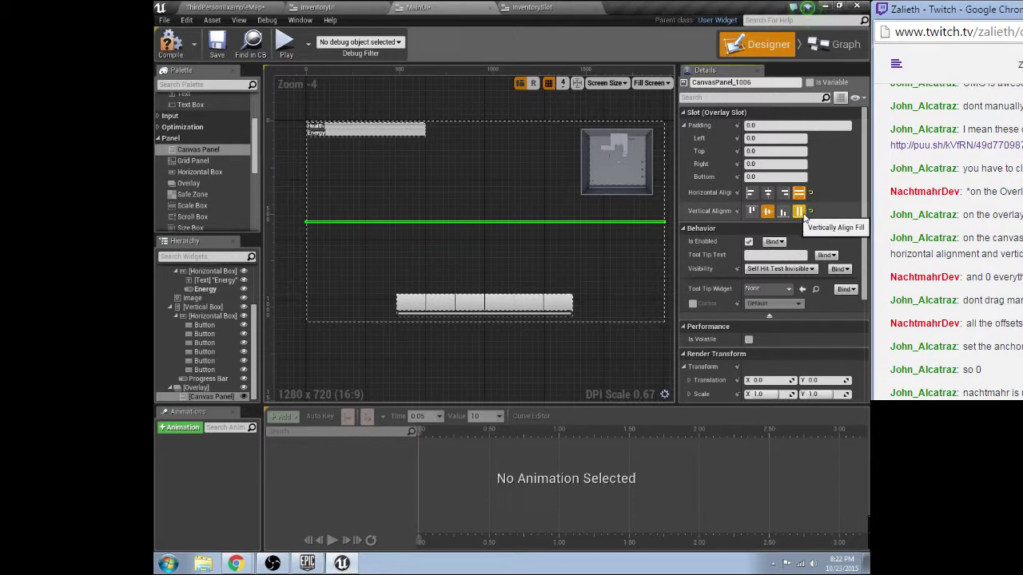
left_click(799, 212)
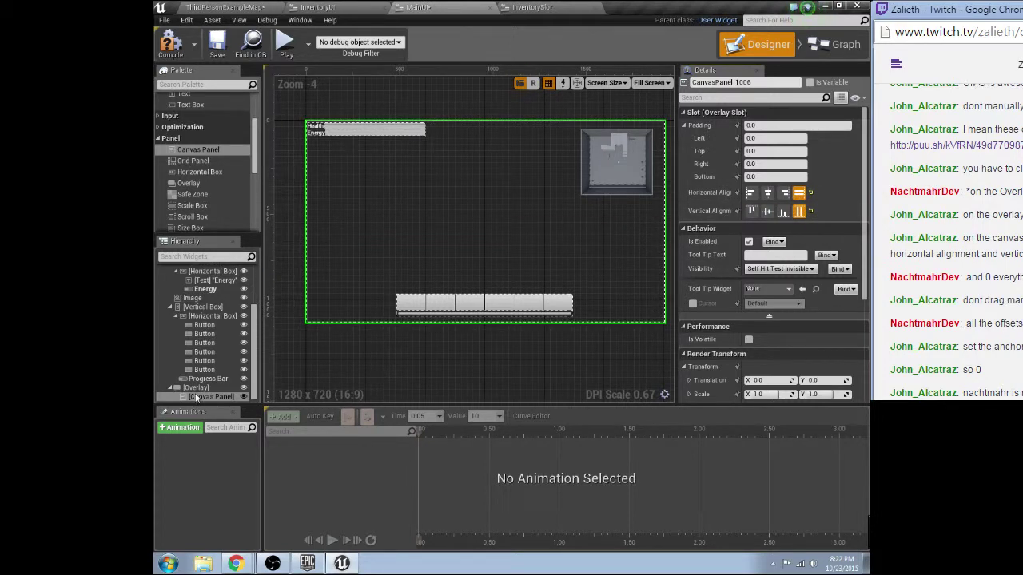
Add the Inventory UI widget to the nested Canvas Panel and enlarge it to about 1917 by 1075 at position 72, -24.
left_click(195, 389)
left_click(211, 397)
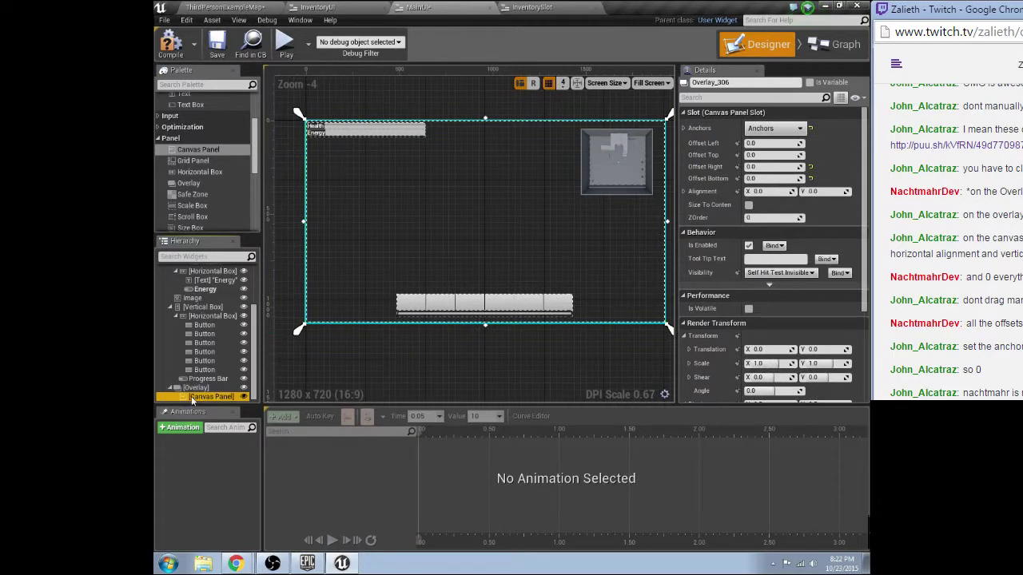
scroll(191, 205, "down", 5)
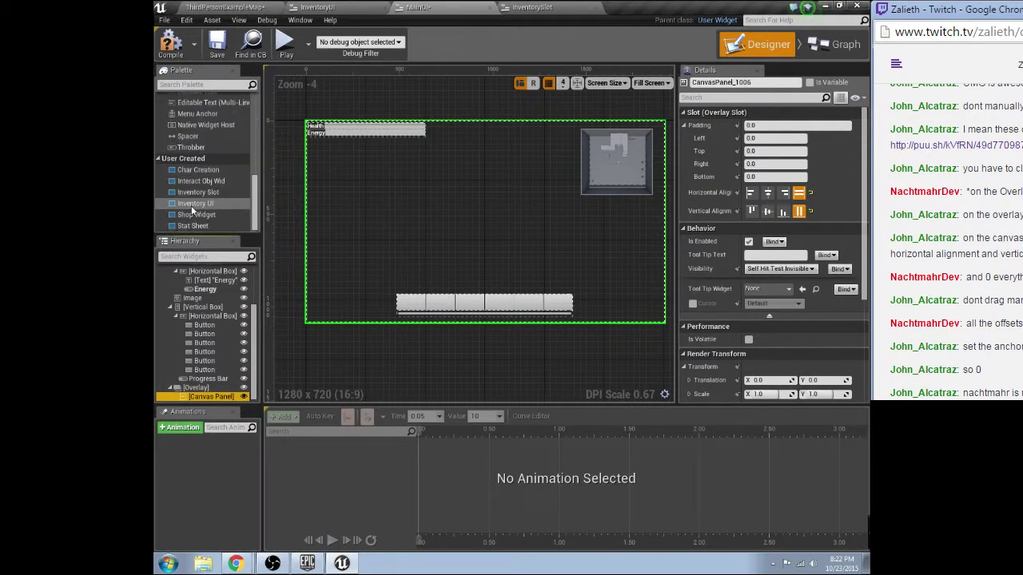
left_click_drag(191, 206, 200, 393)
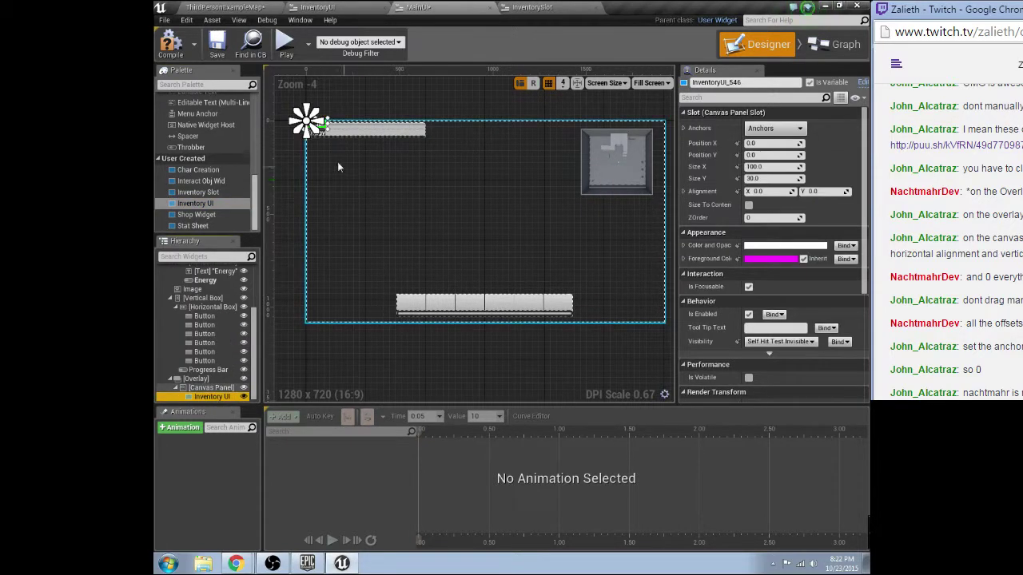
left_click_drag(327, 128, 665, 325)
mouse_move(526, 266)
left_mouse_down()
mouse_move(521, 256)
mouse_move(545, 259)
mouse_move(518, 269)
left_mouse_up()
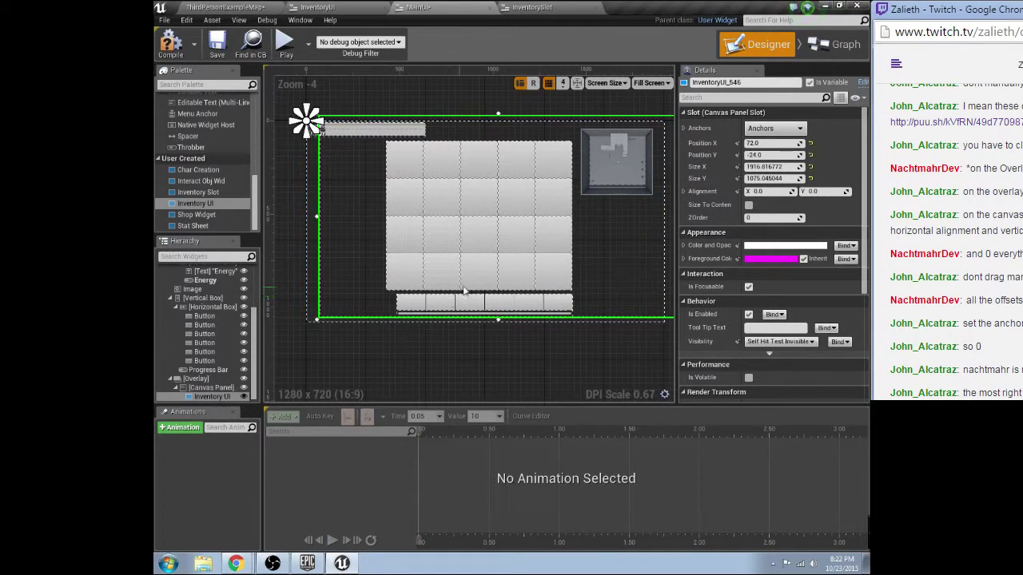
Adjust the Inventory UI widget's width to about 1851 so it ends at the Canvas Panel's right edge.
left_click(218, 388)
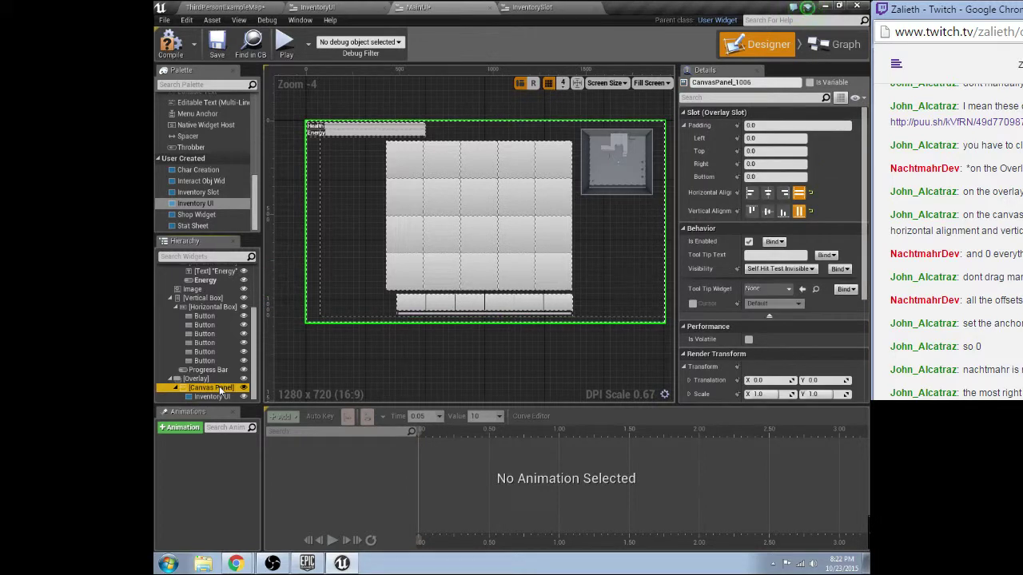
left_click(220, 397)
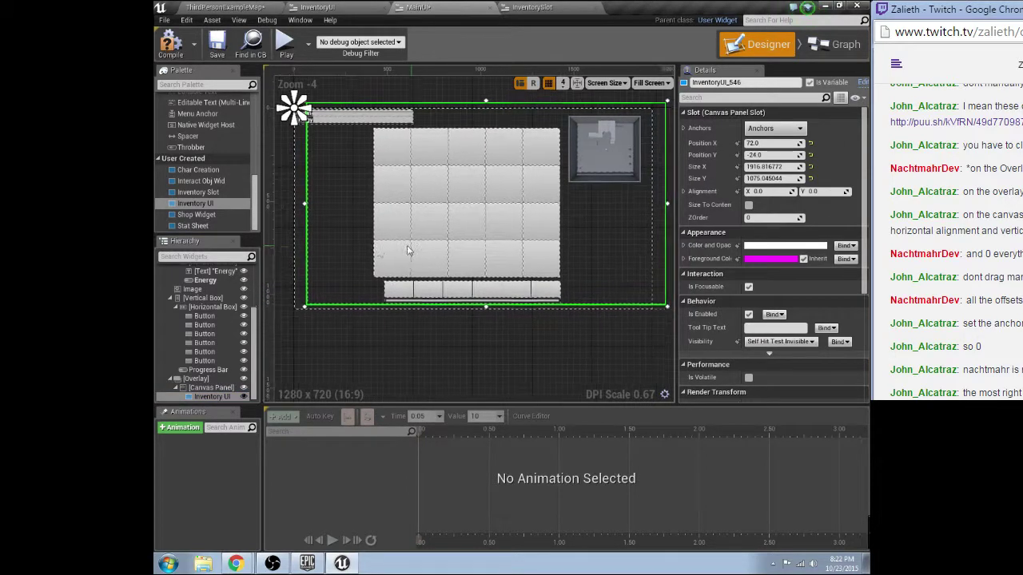
left_click_drag(656, 205, 553, 212)
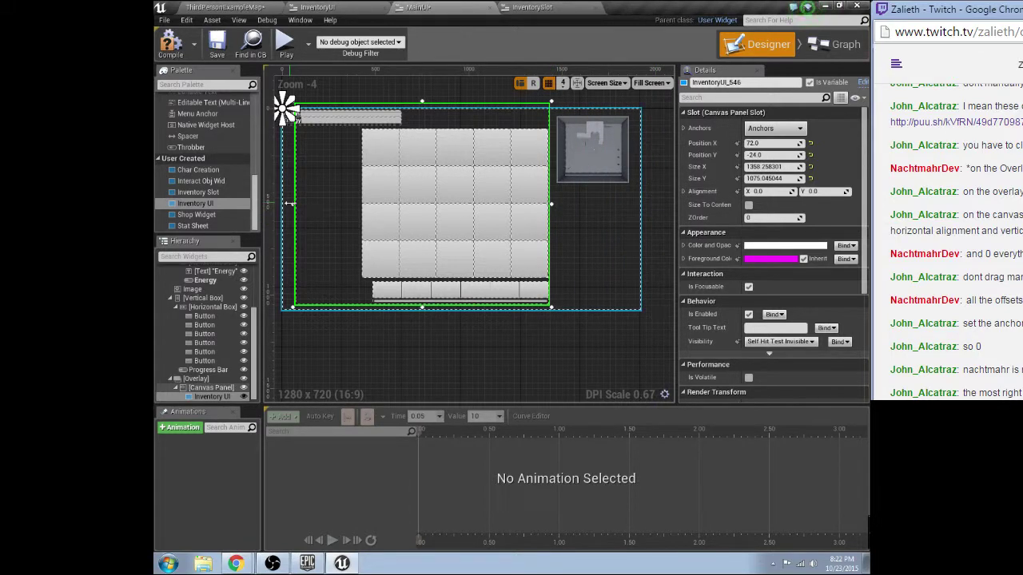
mouse_move(292, 205)
left_mouse_down()
mouse_move(320, 204)
mouse_move(284, 205)
mouse_move(295, 206)
left_mouse_up()
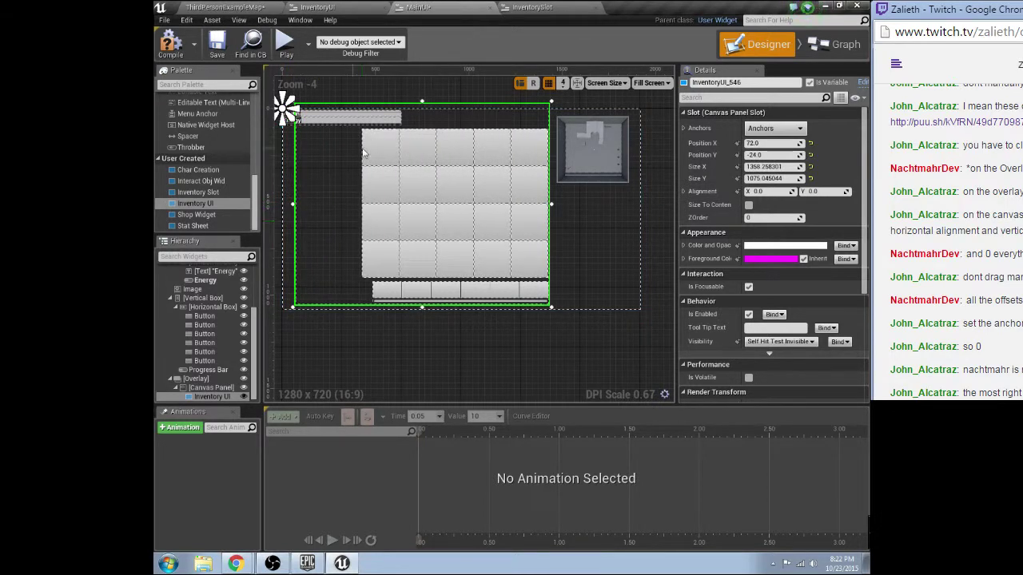
right_click_drag(364, 153, 416, 159)
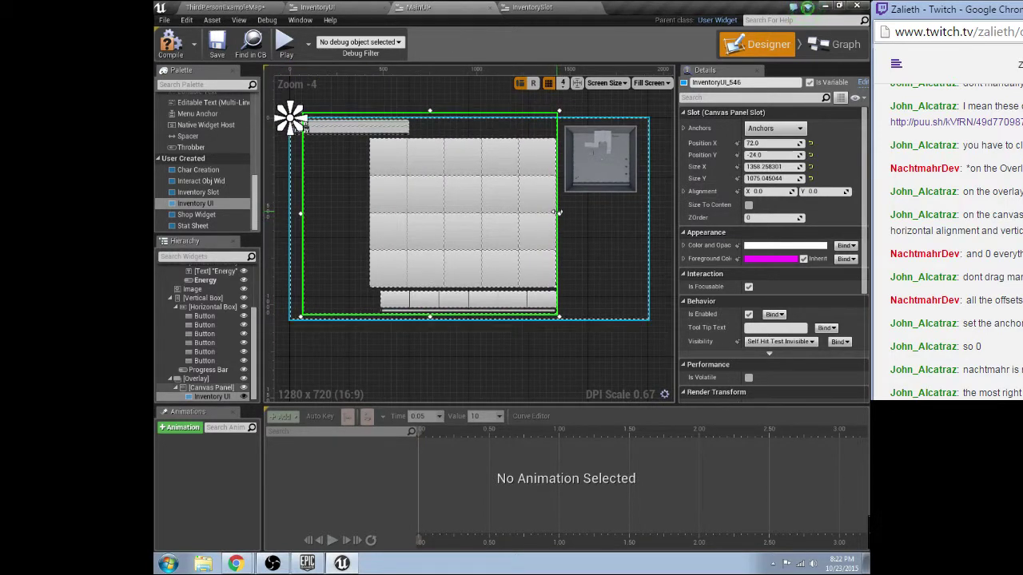
left_click_drag(558, 213, 650, 213)
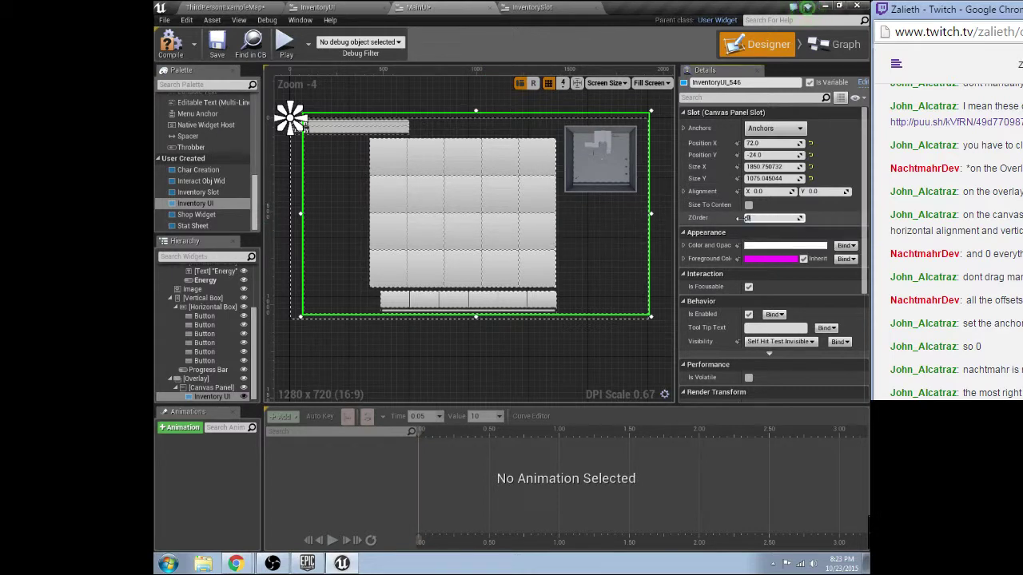
Set the Inventory UI widget's ZOrder to 2, and compile and save MainUI.
type("2")
key("Return")
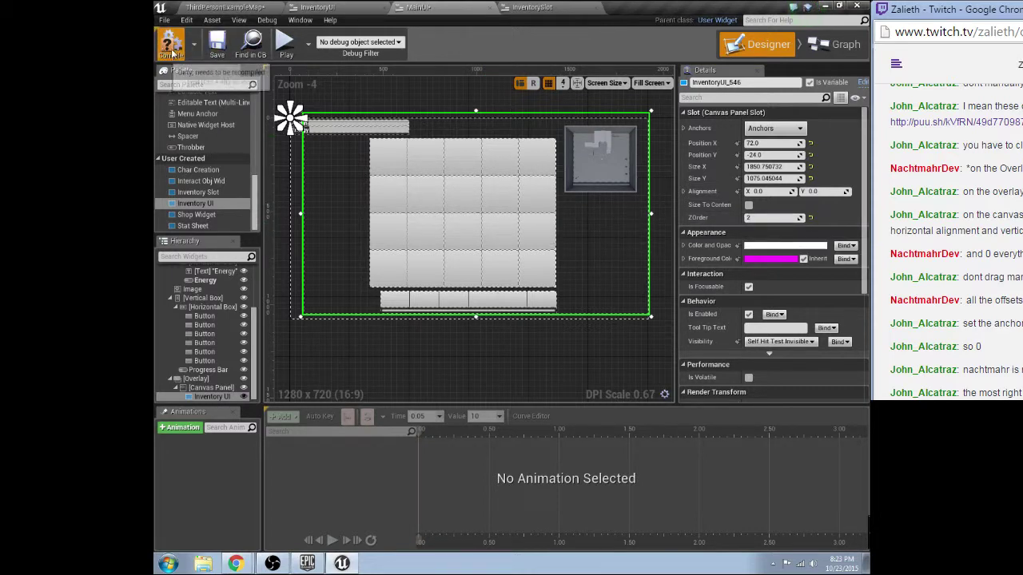
left_click(170, 43)
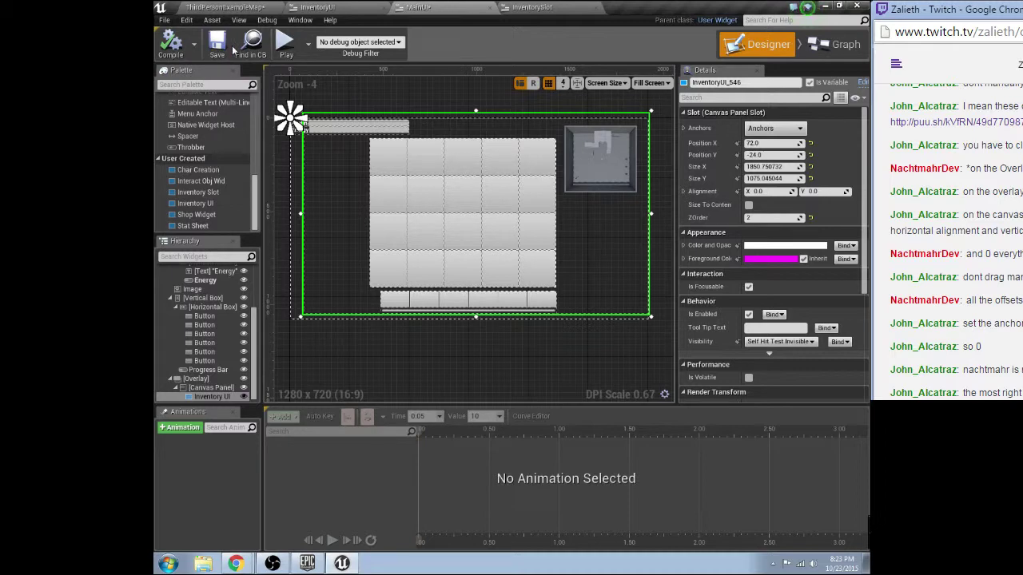
left_click(216, 44)
Play the level from the map and finalize the character to check the inventory grid in game, and stop the session.
left_click(253, 7)
left_click(660, 44)
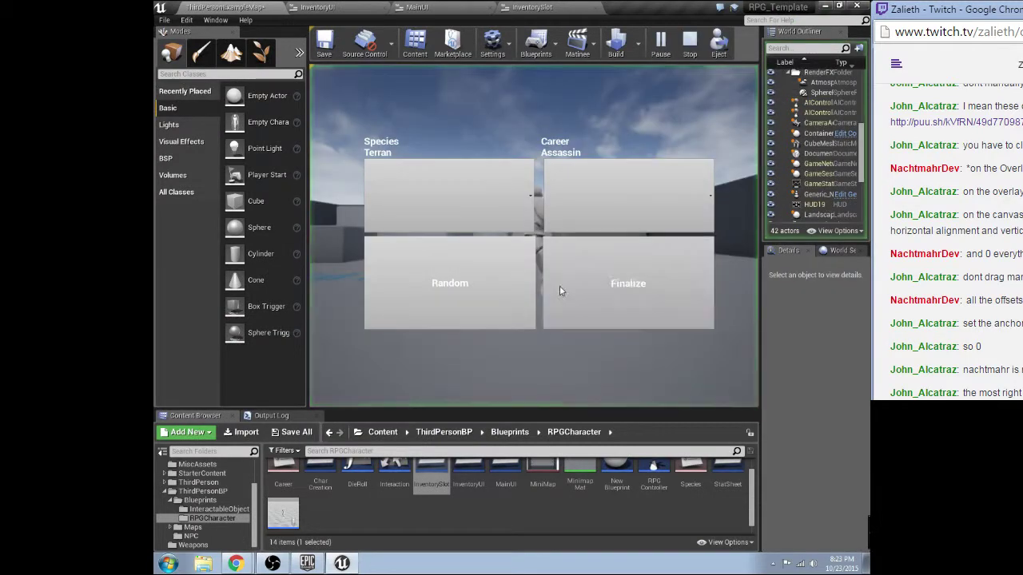
left_click(560, 291)
key("w")
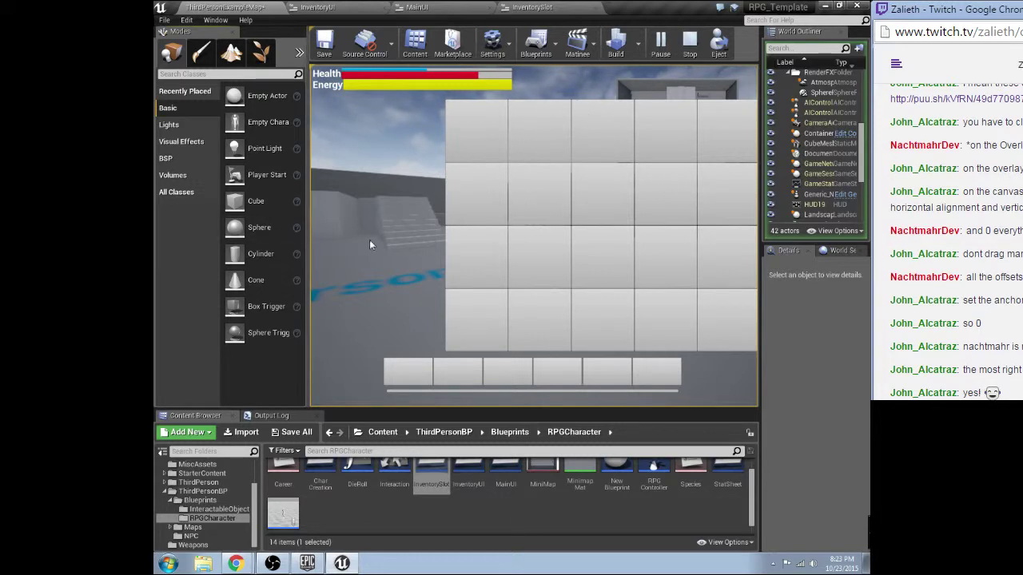
key("Escape")
Switch the InventoryUI design area to a custom size of 1000 wide by 914 high.
left_click(456, 8)
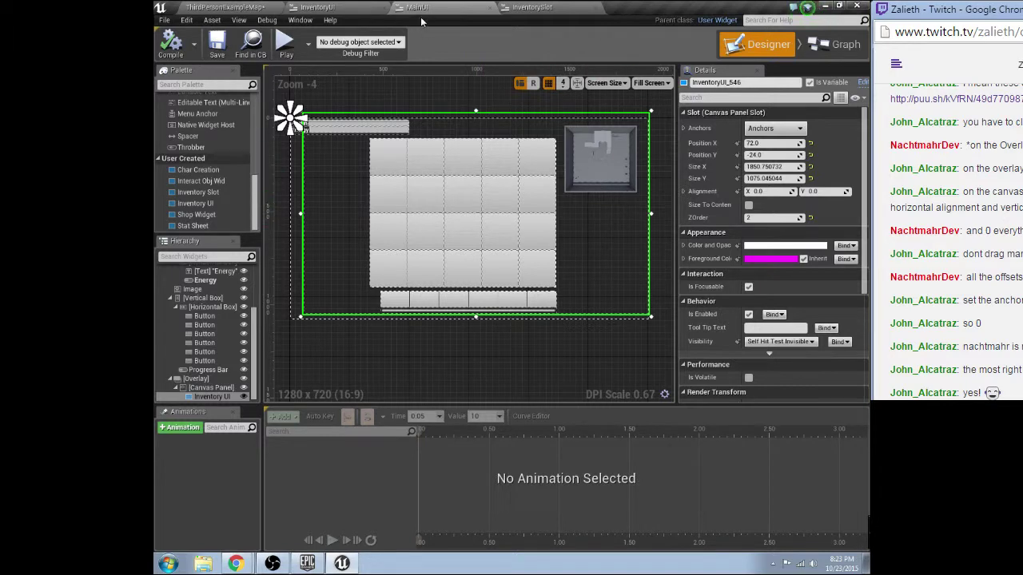
left_click(344, 7)
scroll(599, 218, "down", 1)
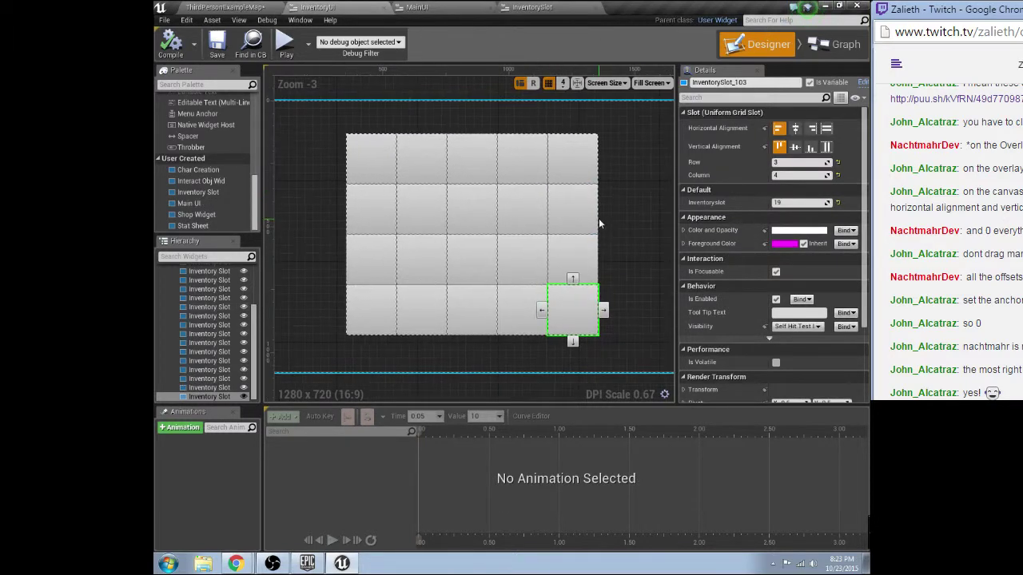
scroll(605, 218, "down", 2)
scroll(606, 219, "up", 1)
scroll(591, 224, "up", 3)
scroll(596, 226, "down", 1)
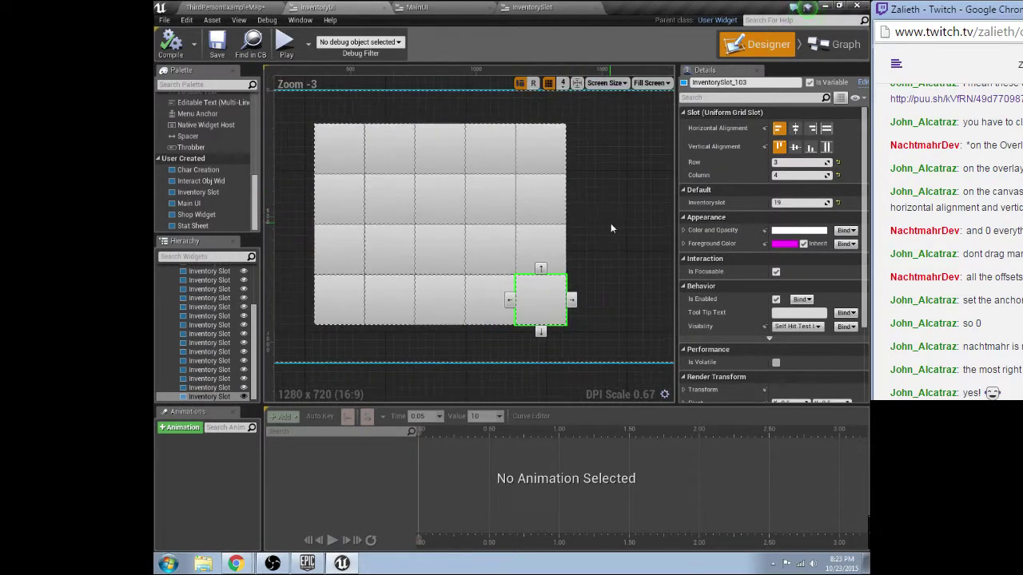
left_click(651, 82)
left_click(654, 116)
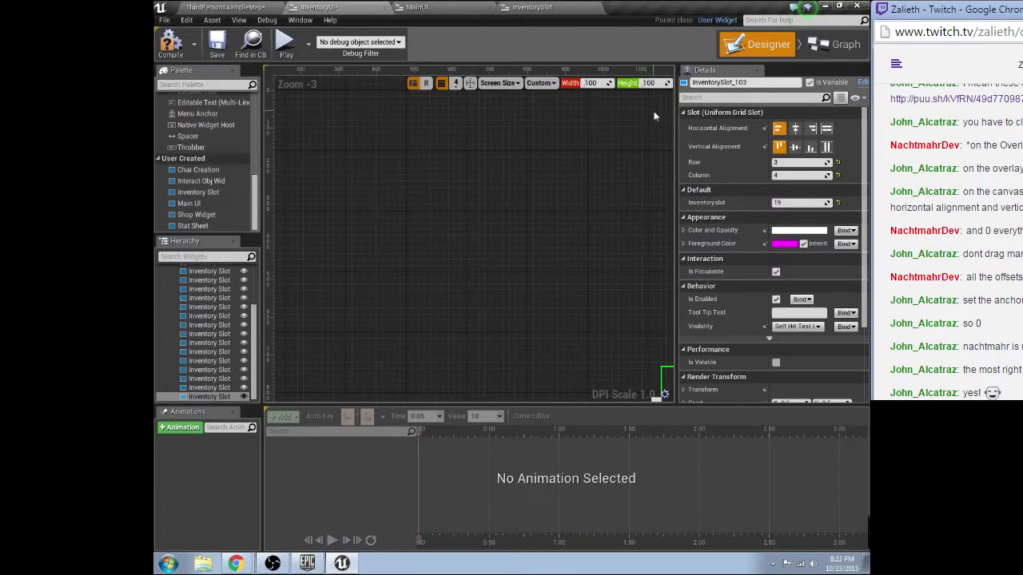
scroll(565, 200, "down", 3)
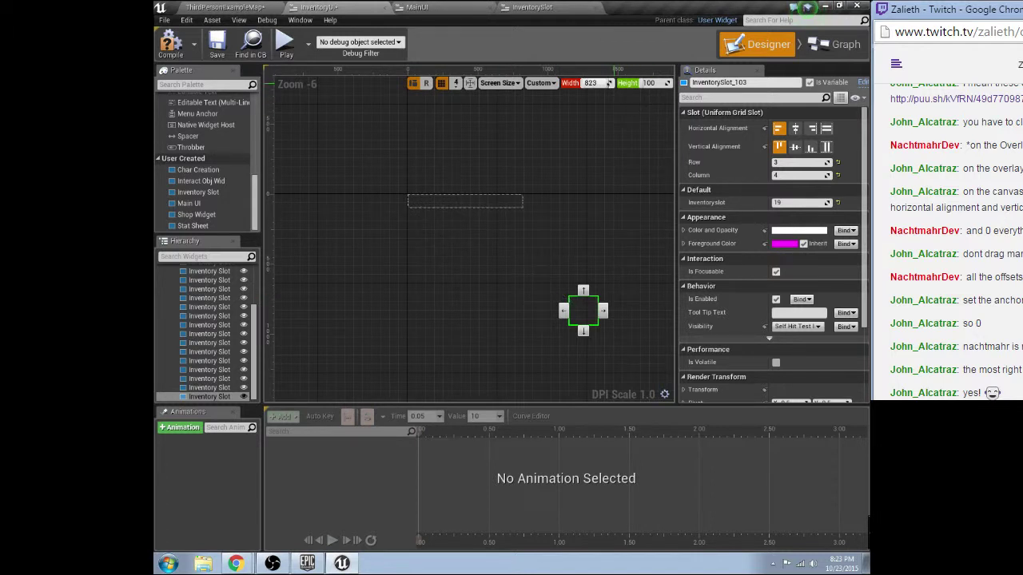
left_click(501, 205)
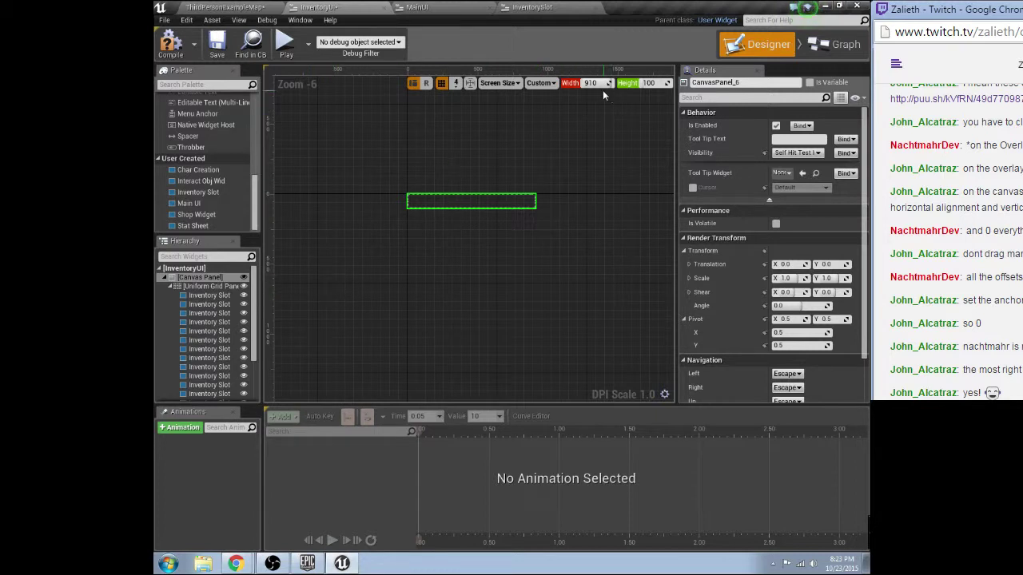
left_click_drag(646, 83, 663, 83)
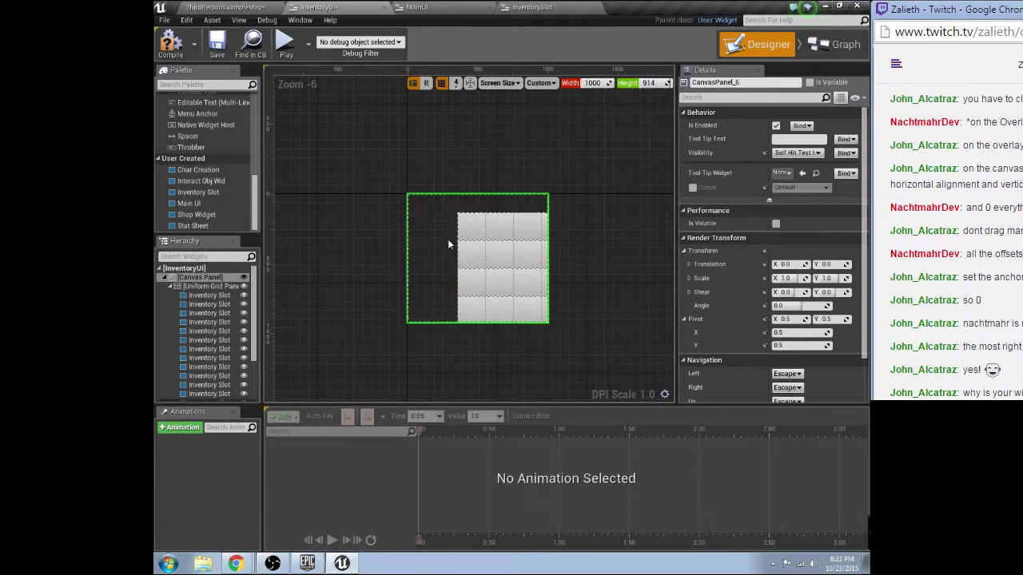
Stretch the Uniform Grid Panel's top-left corner to position 4, 4 in the canvas, making it about 1521 by 952.
left_click(224, 285)
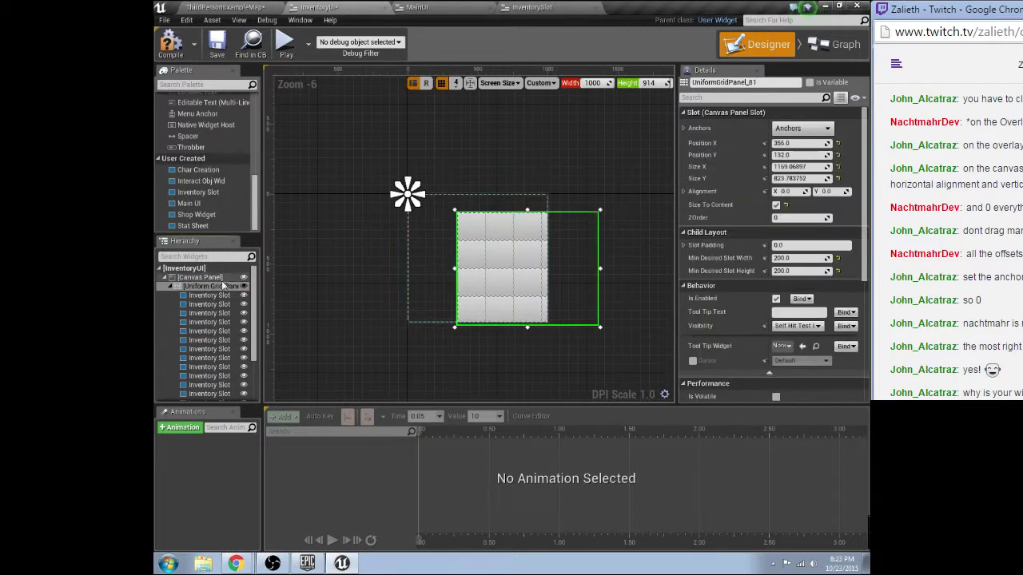
left_click(569, 258)
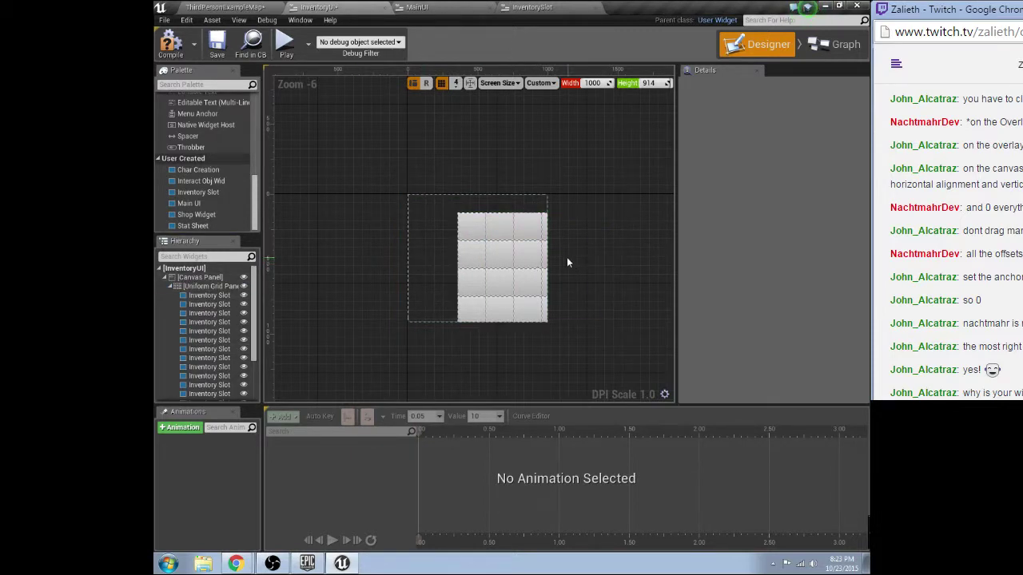
left_click(212, 285)
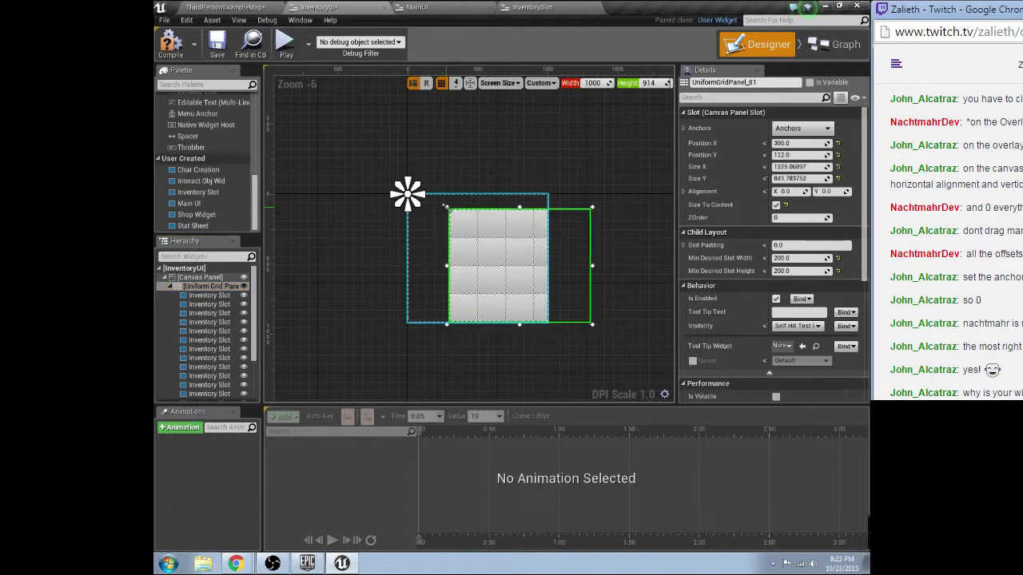
left_click_drag(446, 206, 408, 193)
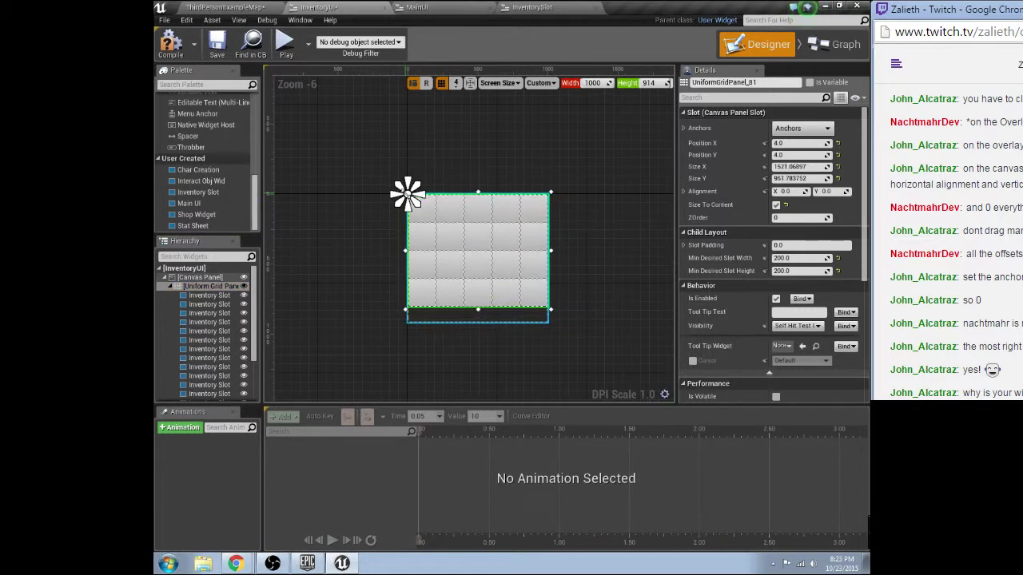
left_click(541, 322)
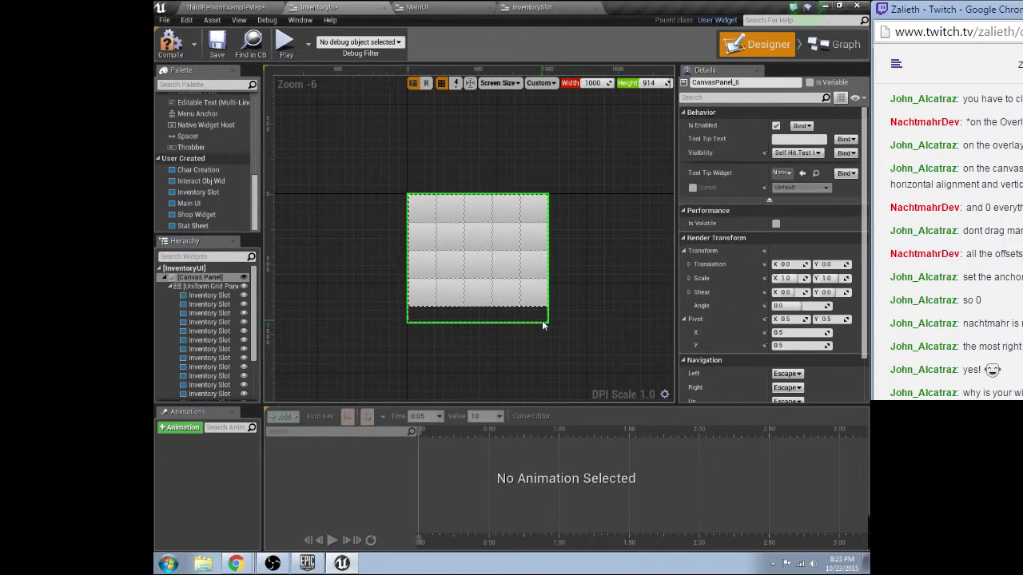
left_click(197, 288)
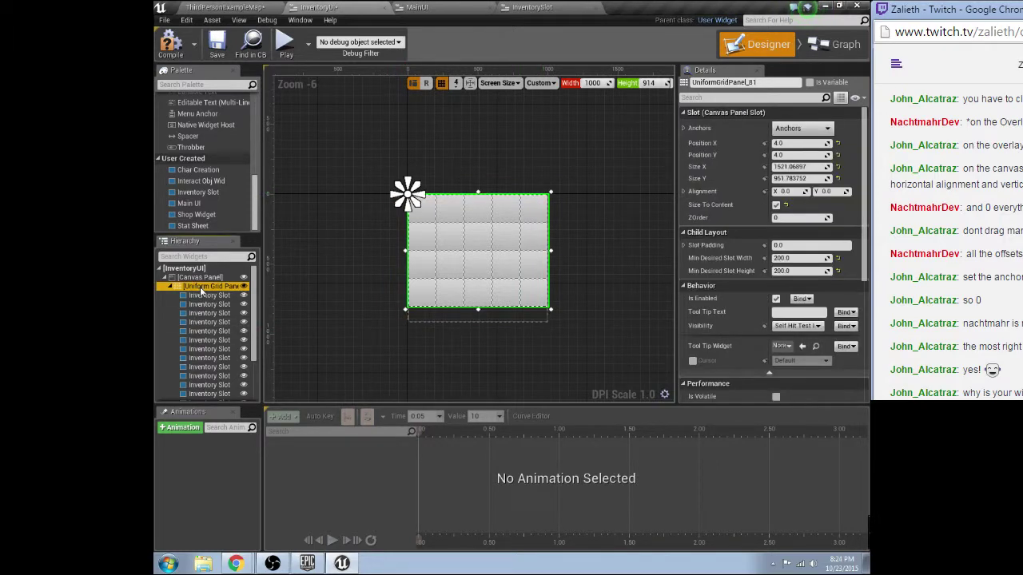
Replace InventoryUI's Canvas Panel with the Uniform Grid Panel and its Inventory Slots as the root, and compile and save the widget.
left_click(200, 295, "ctrl")
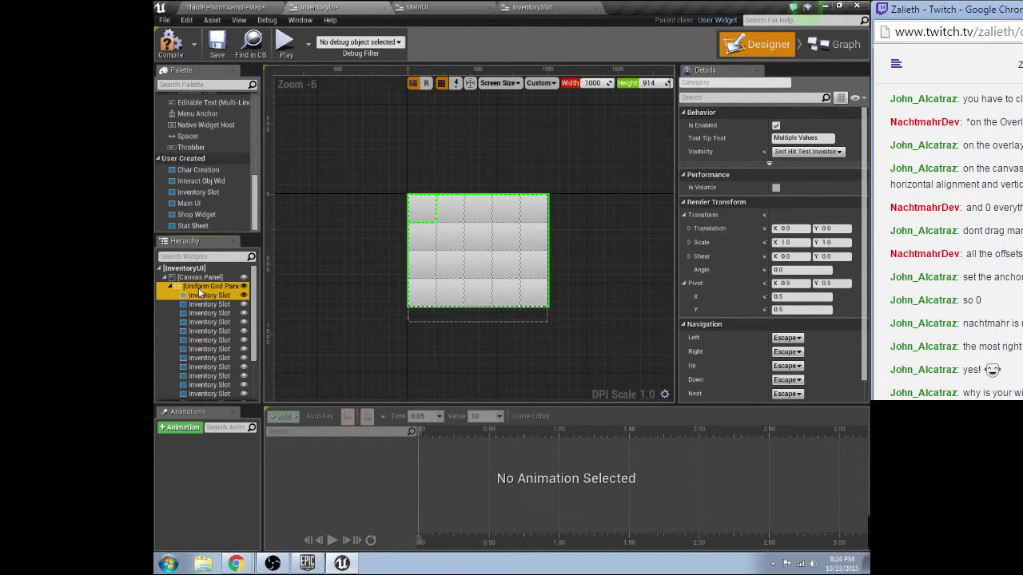
key("shift+End")
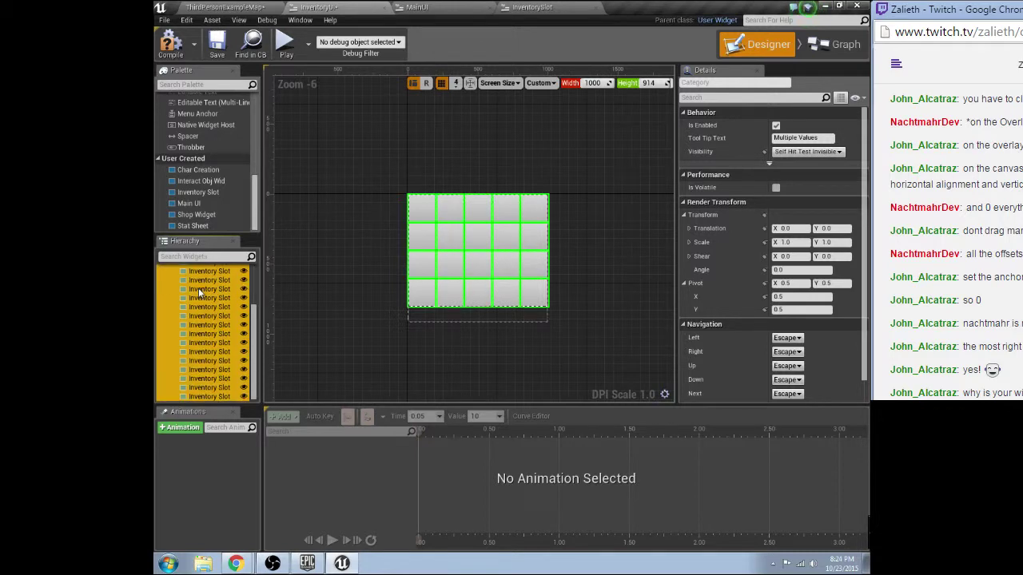
key("Delete")
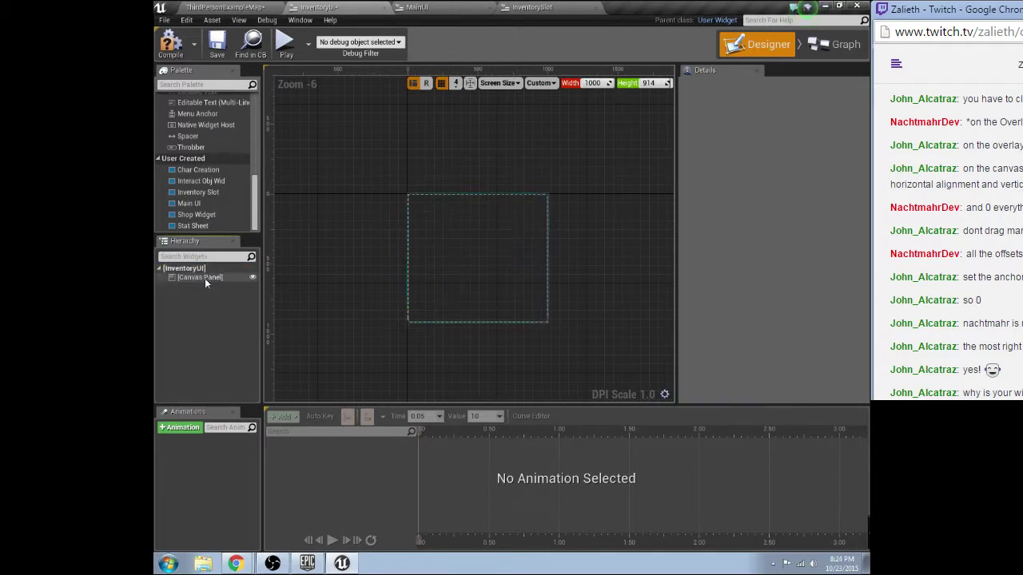
left_click(203, 279)
key("Delete")
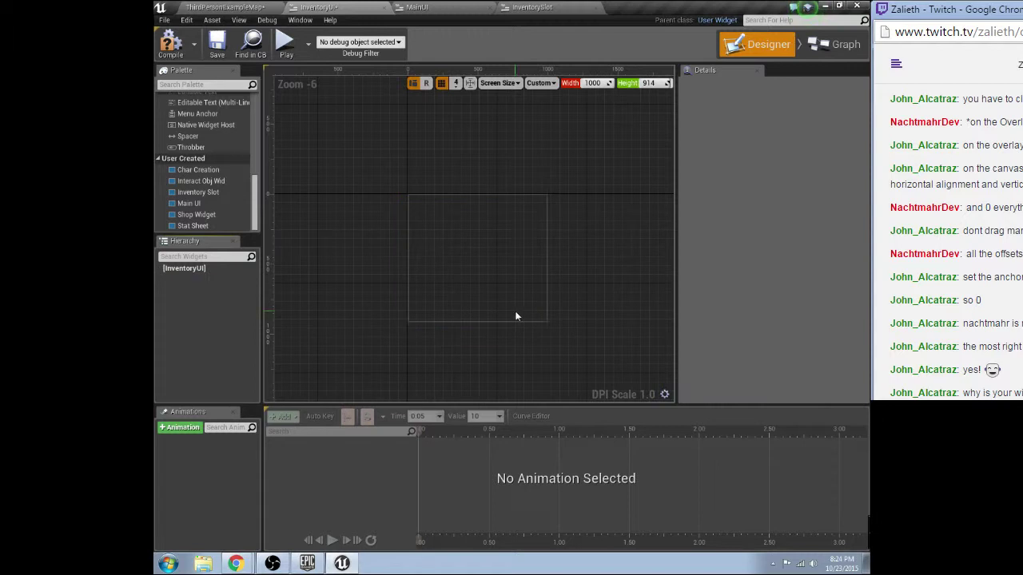
key("ctrl+v")
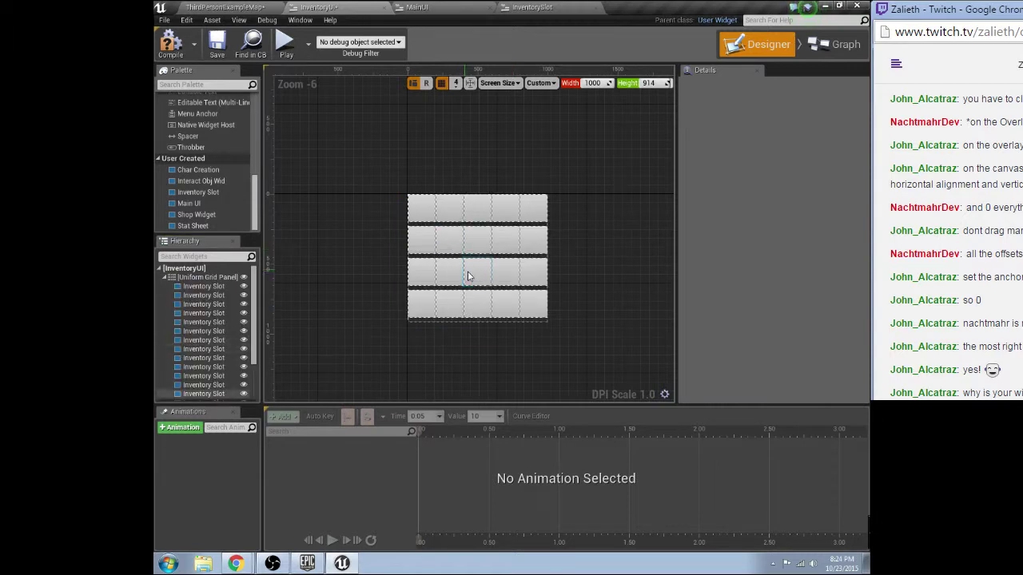
scroll(463, 272, "up", 2)
scroll(460, 275, "down", 1)
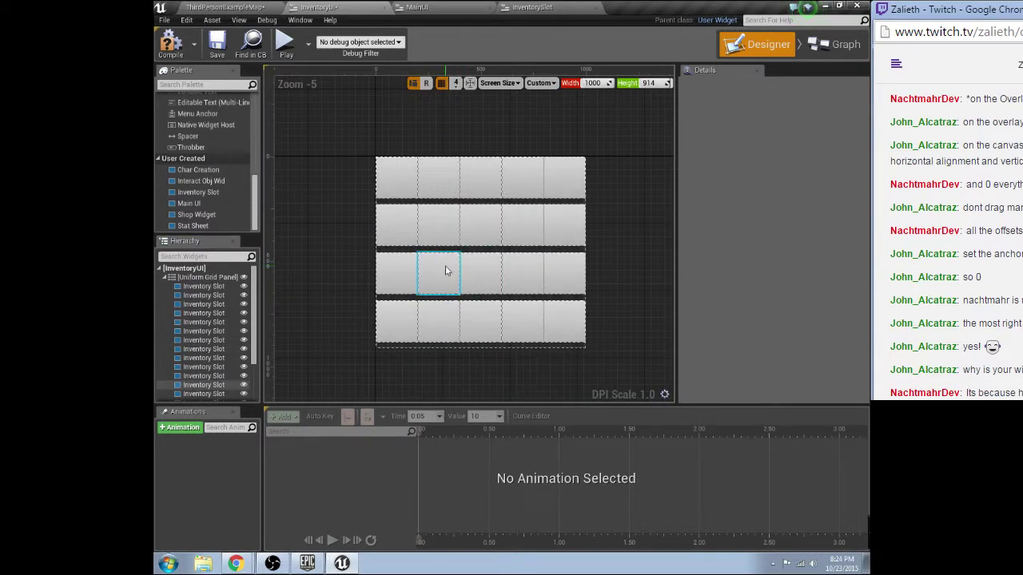
left_click(215, 44)
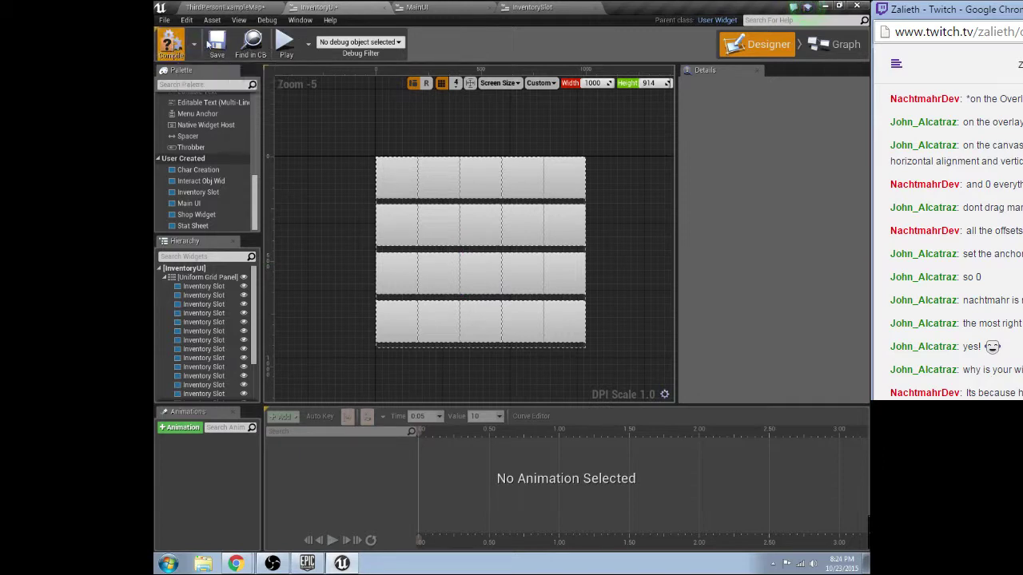
left_click_drag(388, 178, 486, 188)
Shrink the Inventory UI widget in MainUI to about 998 by 751, keeping its Position X at 72.
left_click(410, 7)
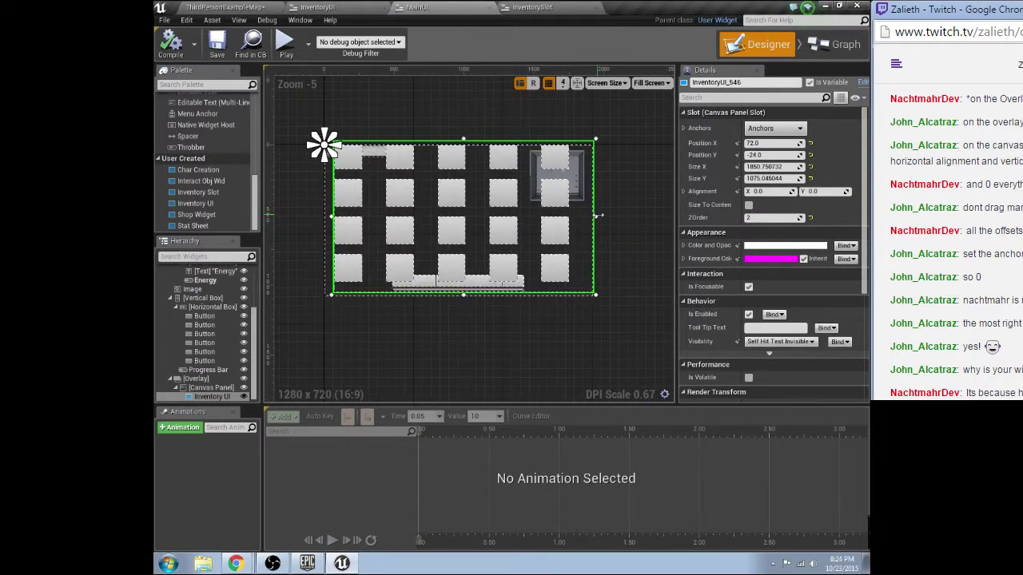
left_click_drag(596, 216, 480, 207)
left_click_drag(403, 295, 409, 254)
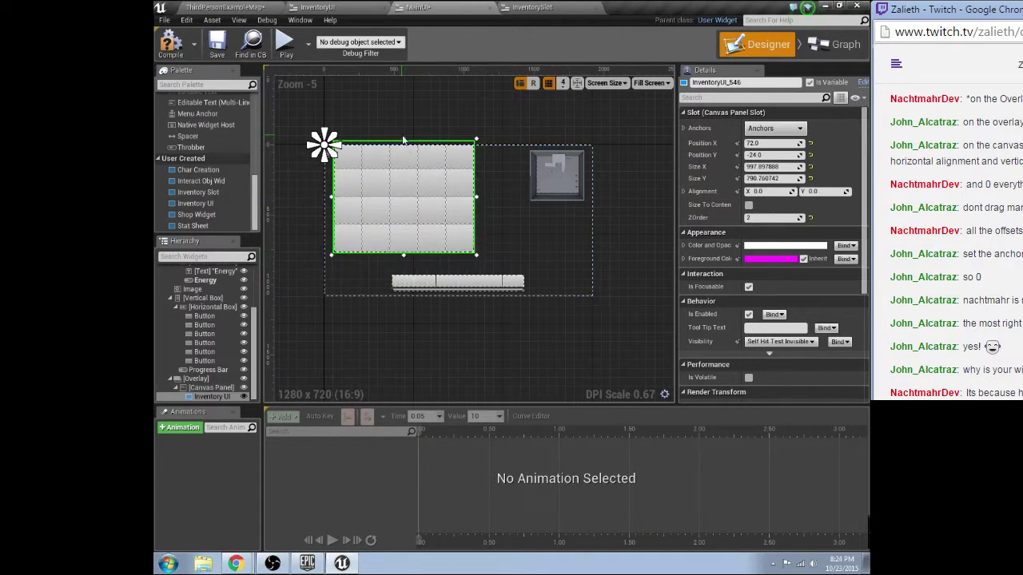
left_click_drag(404, 138, 404, 145)
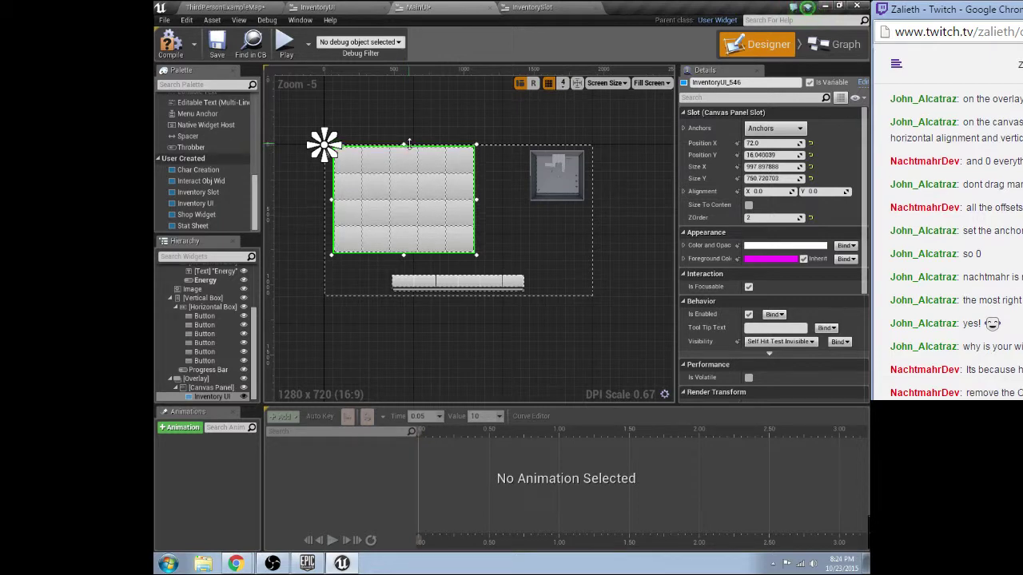
Move the Inventory UI widget to position 396, 104 near the middle of MainUI and enlarge it to about 1042 by 811.
left_click_drag(403, 189, 473, 218)
scroll(474, 209, "up", 2)
scroll(492, 251, "down", 1)
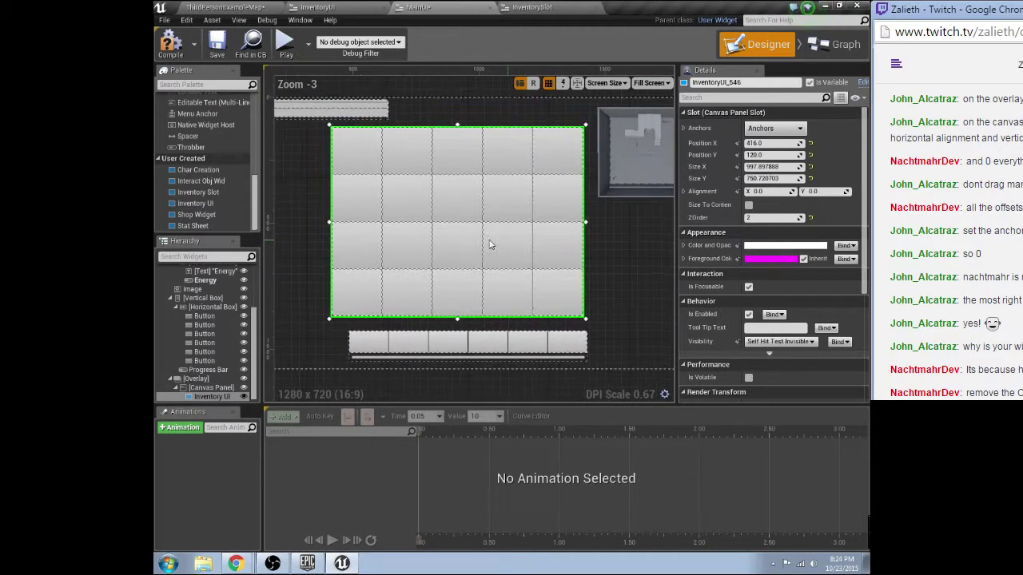
left_click_drag(328, 318, 315, 324)
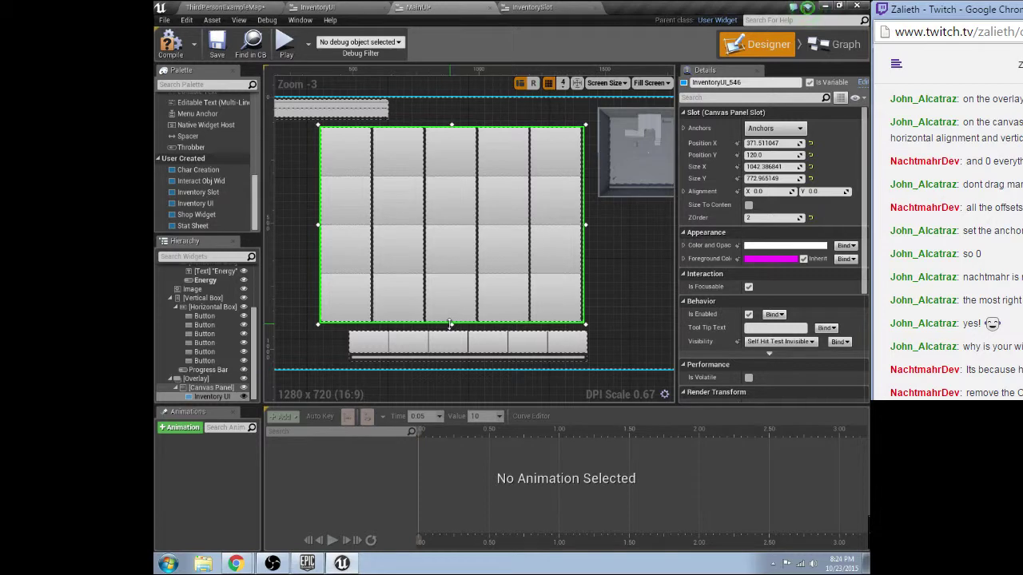
left_click_drag(450, 324, 450, 323)
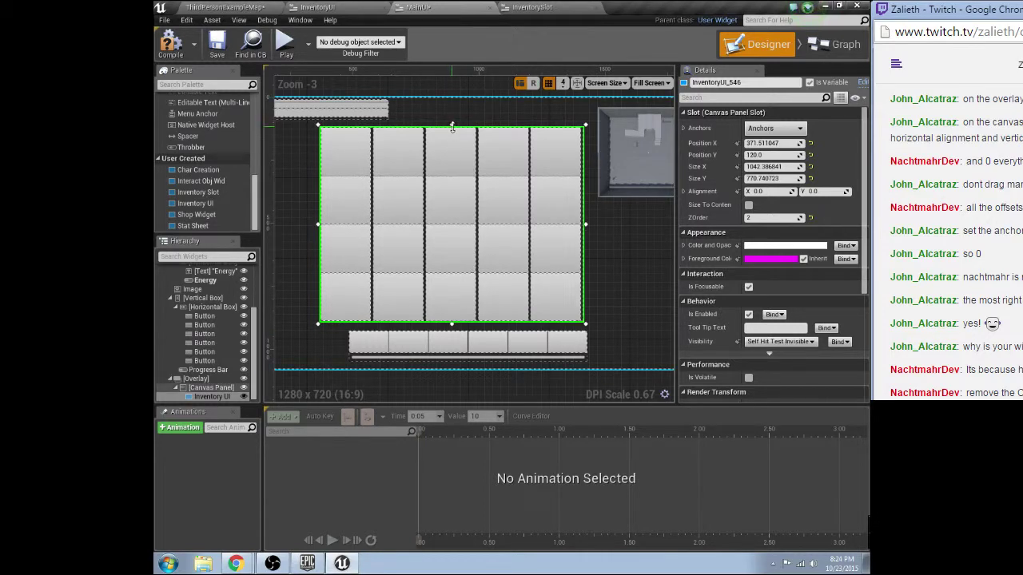
mouse_move(452, 126)
left_mouse_down()
mouse_move(456, 107)
mouse_move(461, 117)
left_mouse_up()
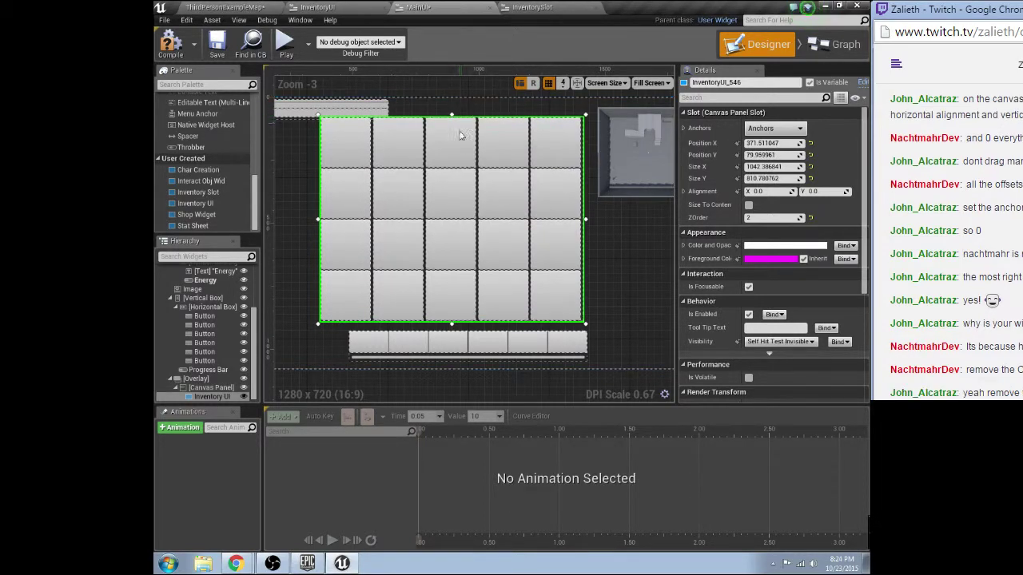
left_click_drag(462, 212, 471, 219)
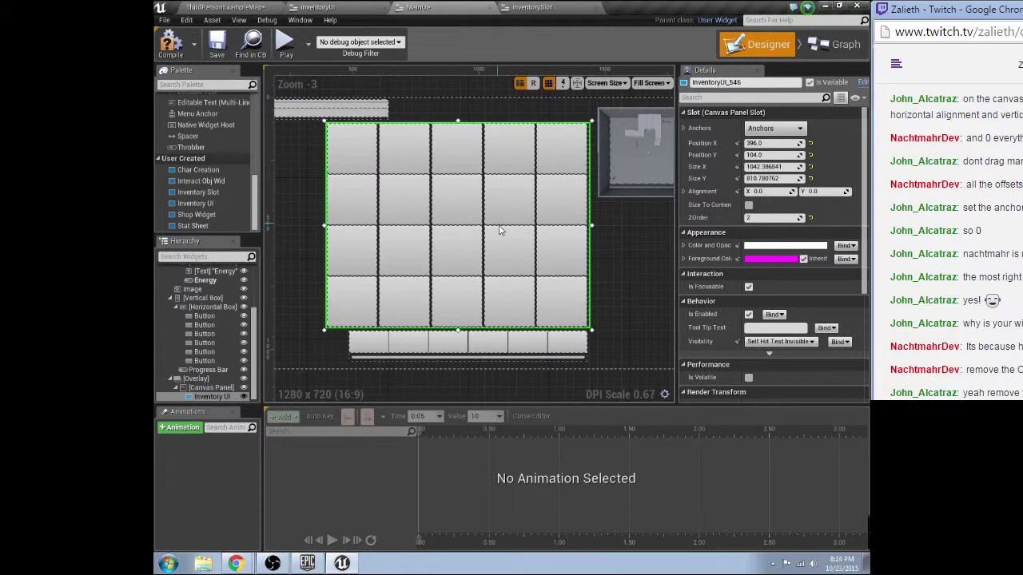
Enable Size To Content for the Inventory UI widget, move it to position 436, 96, and compile and save MainUI.
left_click(748, 205)
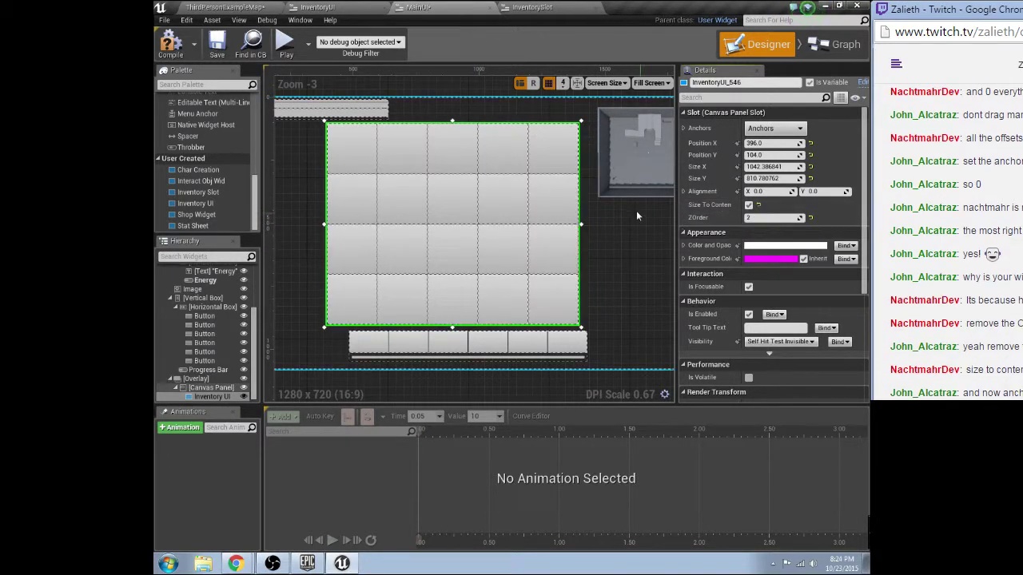
left_click_drag(504, 227, 513, 223)
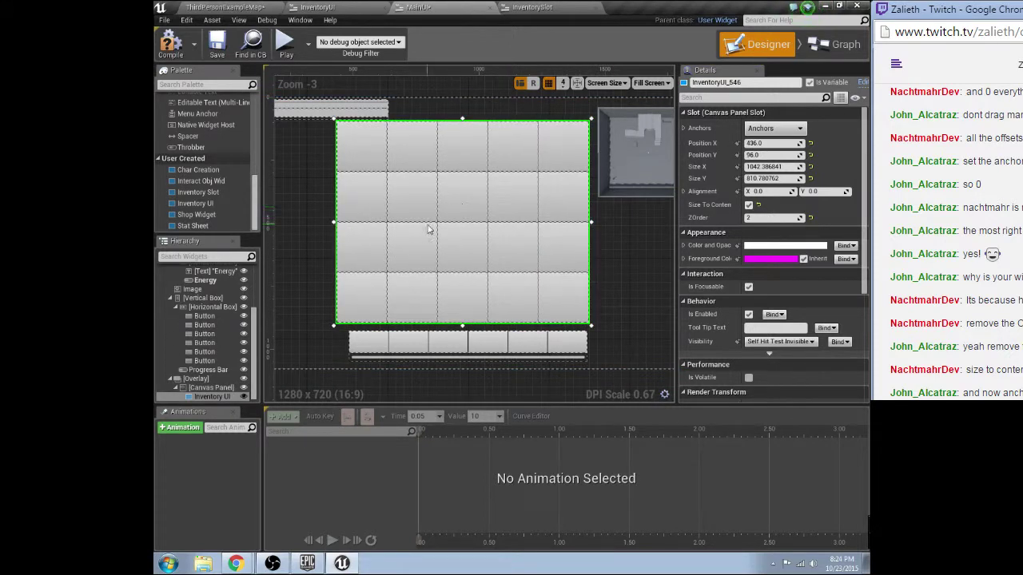
left_click(182, 46)
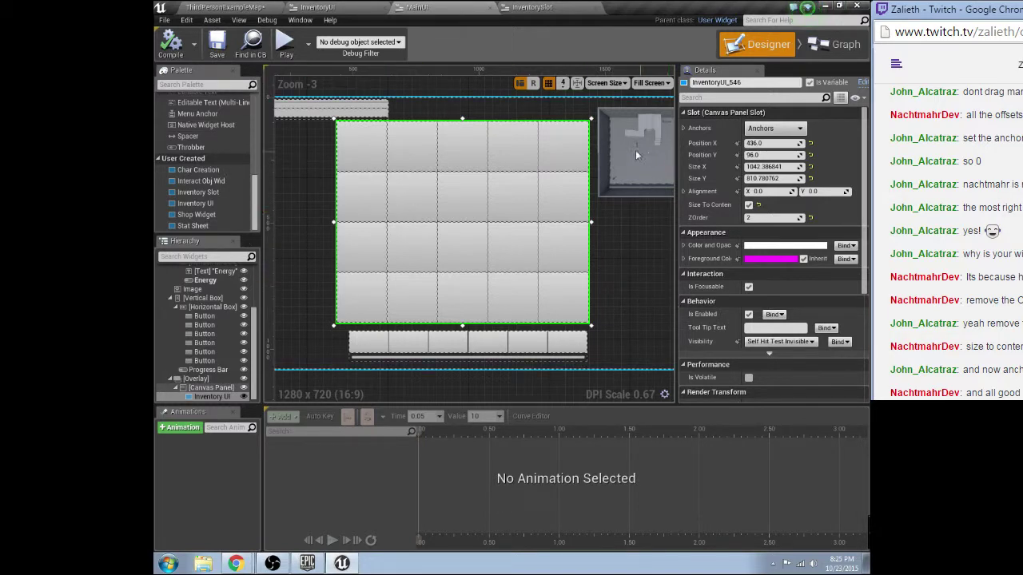
Review the InventorySlot and MainUI layouts and the properties of InventoryUI's root and Uniform Grid Panel, including its slot padding.
left_click(534, 7)
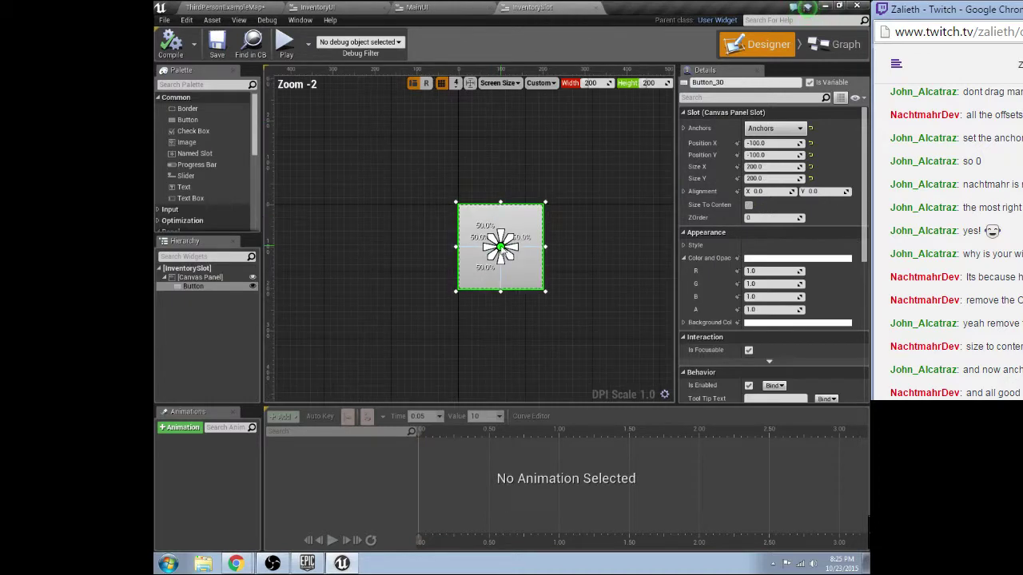
scroll(439, 245, "up", 2)
left_click(455, 7)
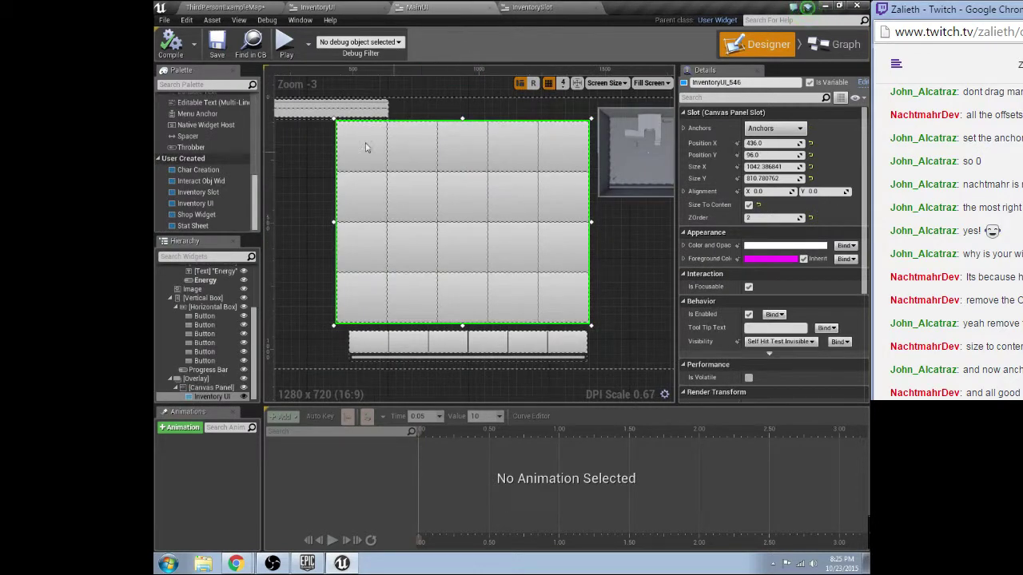
left_click(317, 7)
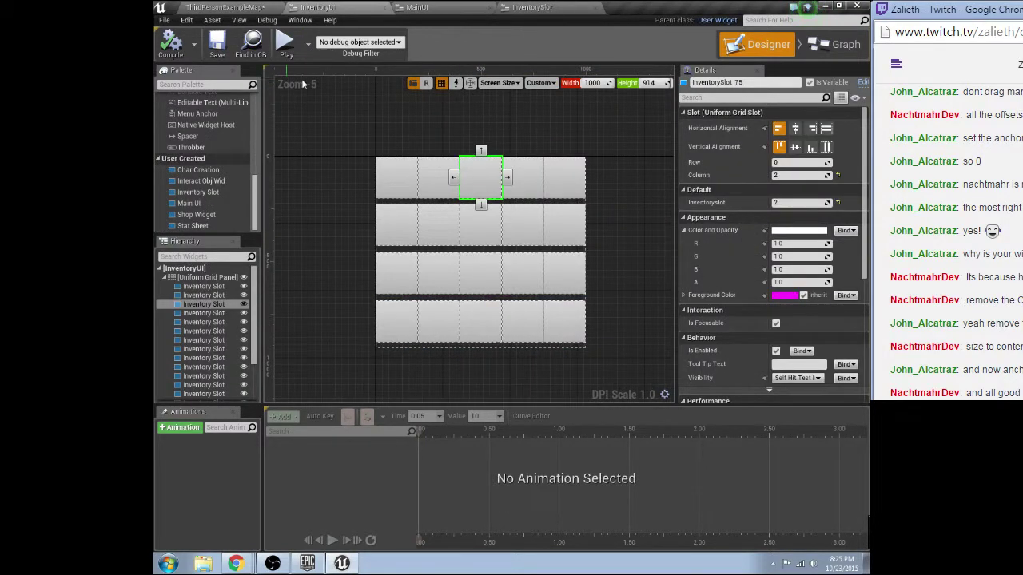
left_click(204, 276)
scroll(740, 284, "down", 4)
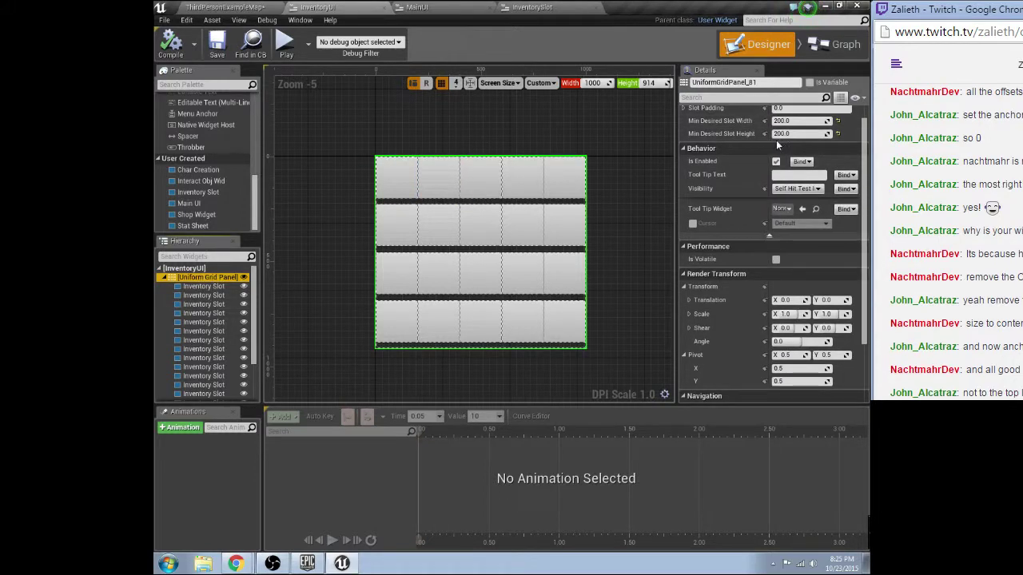
scroll(740, 283, "up", 4)
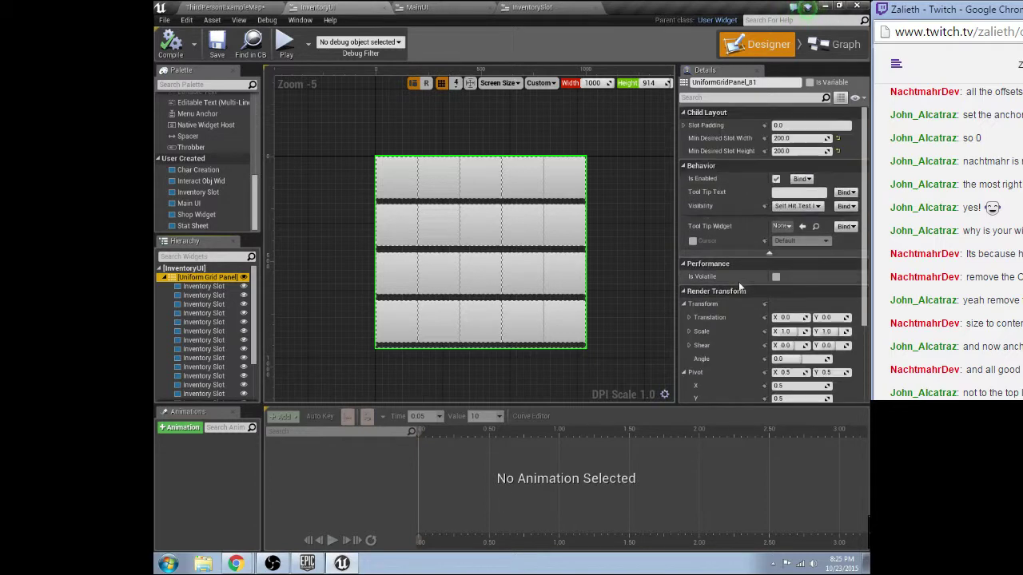
left_click(180, 270)
scroll(760, 162, "down", 3)
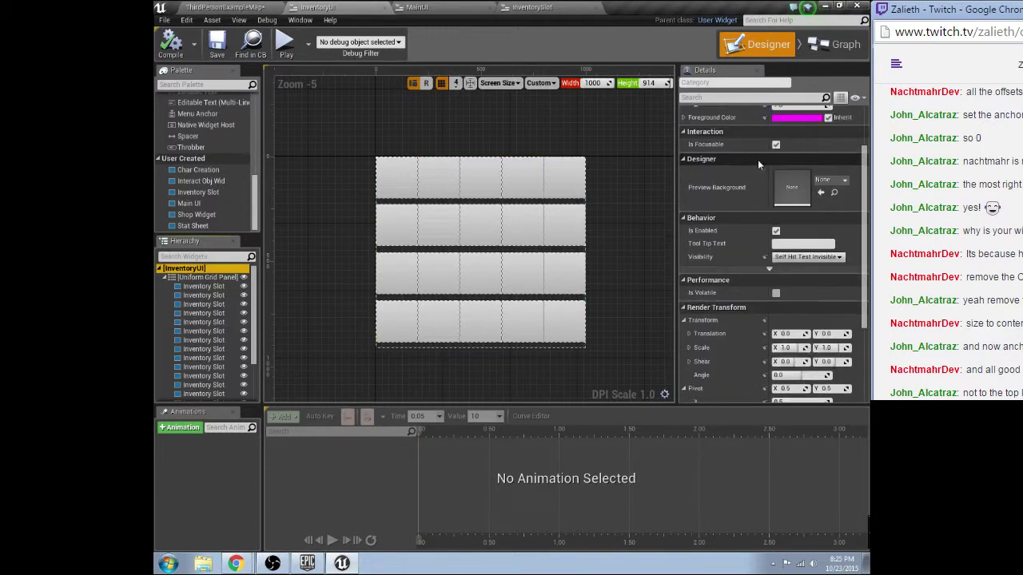
scroll(757, 159, "up", 3)
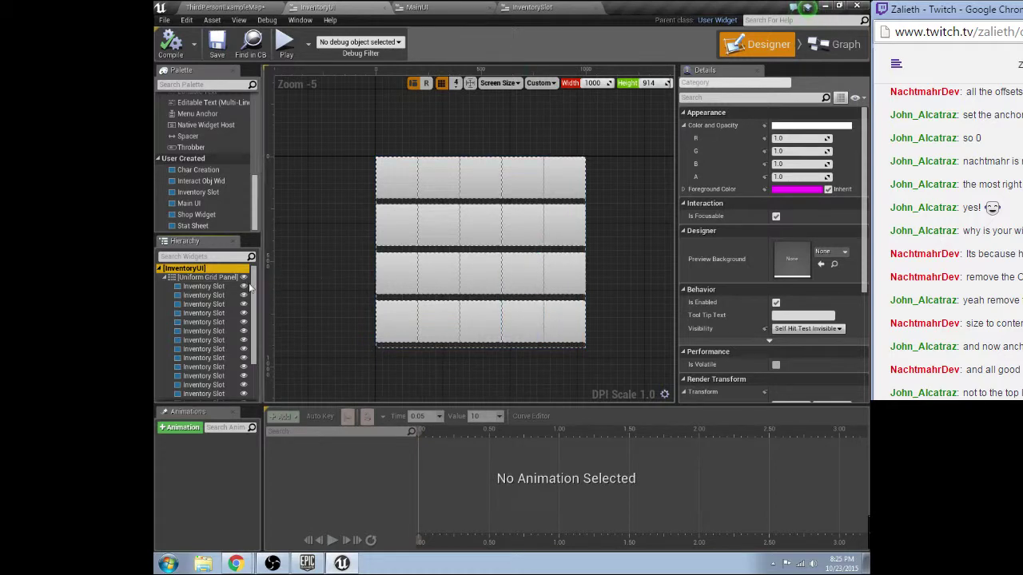
left_click(207, 277)
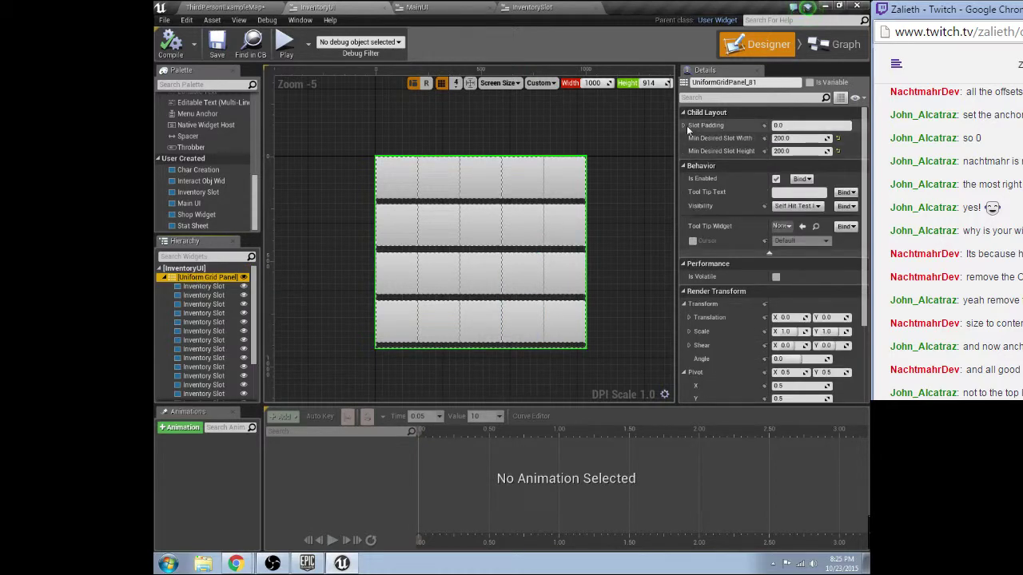
left_click(685, 125)
scroll(748, 171, "down", 4)
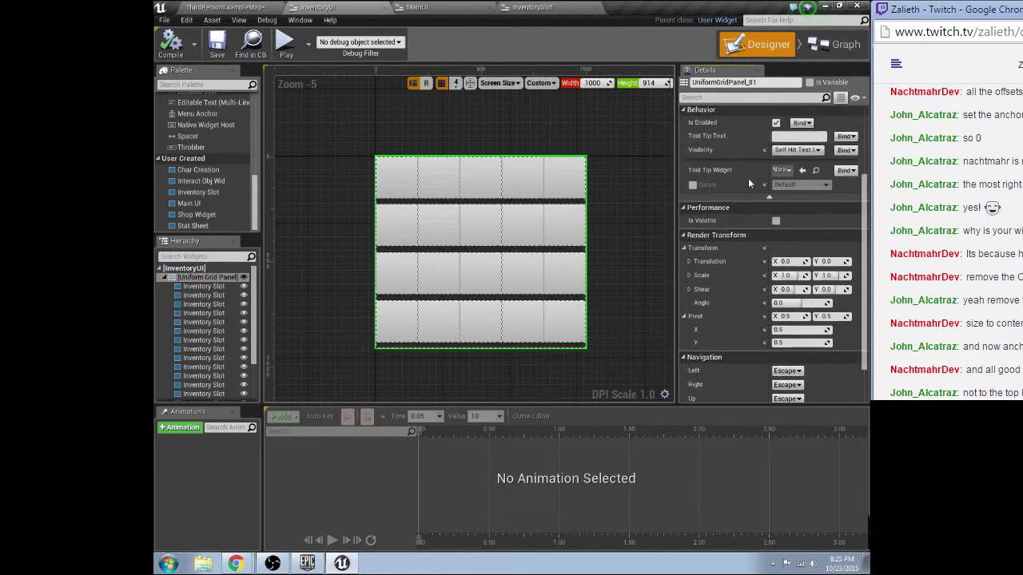
Examine the first Inventory Slot's alignment, row and column settings and the spacing between the grid rows.
left_click(209, 286)
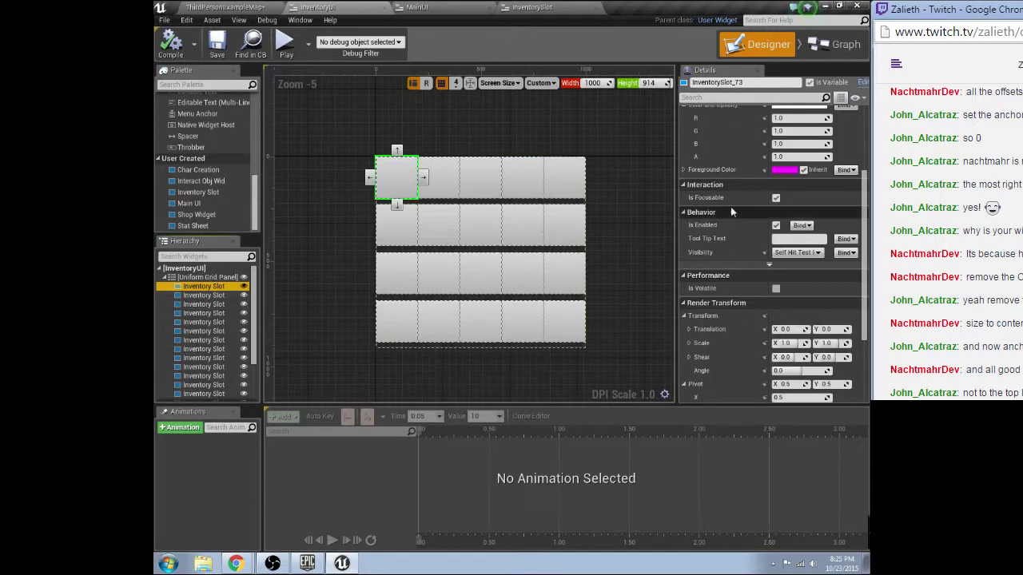
scroll(731, 206, "up", 3)
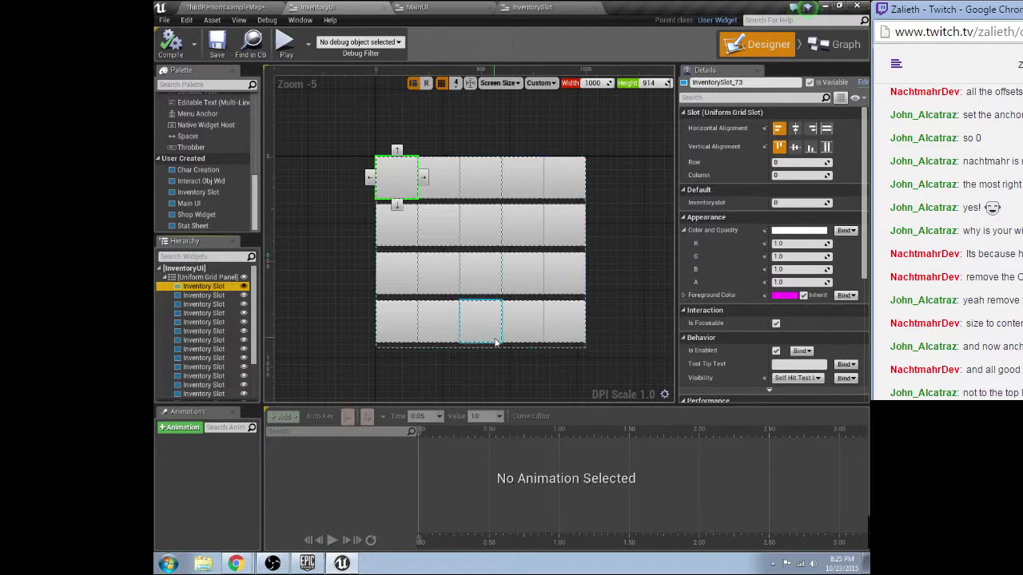
scroll(208, 160, "up", 3)
scroll(419, 176, "up", 4)
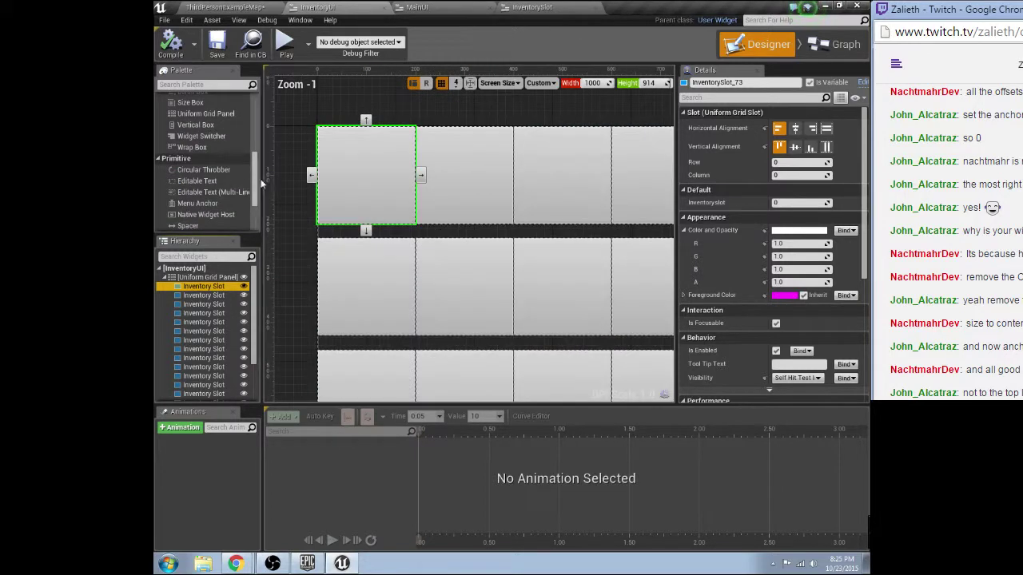
scroll(271, 160, "down", 5)
scroll(478, 197, "down", 2)
scroll(479, 196, "up", 3)
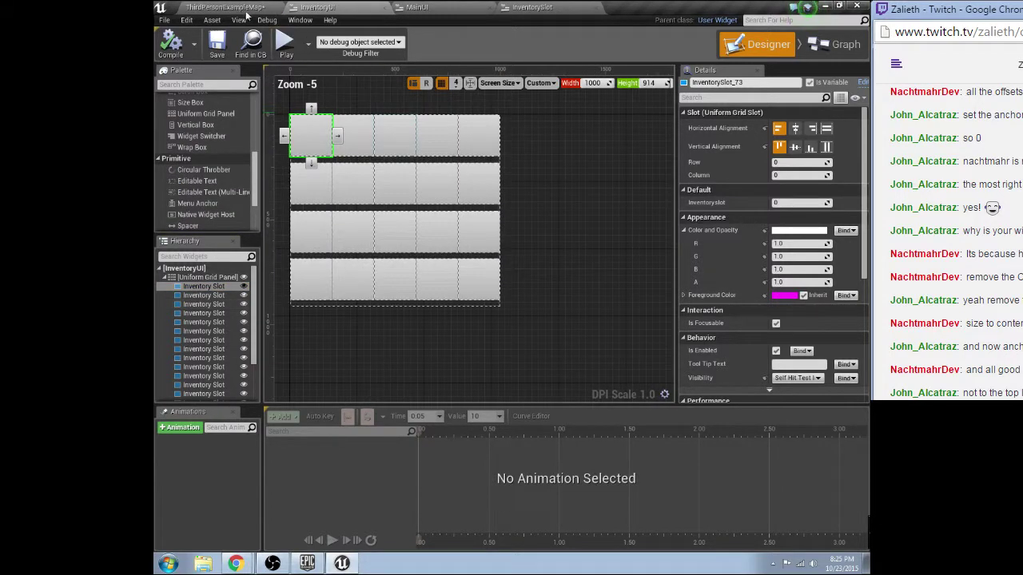
Anchor the Inventory UI widget to the centre of MainUI's canvas and set its Position X, Position Y, Size X and Size Y to 0.
left_click(244, 8)
left_click(458, 7)
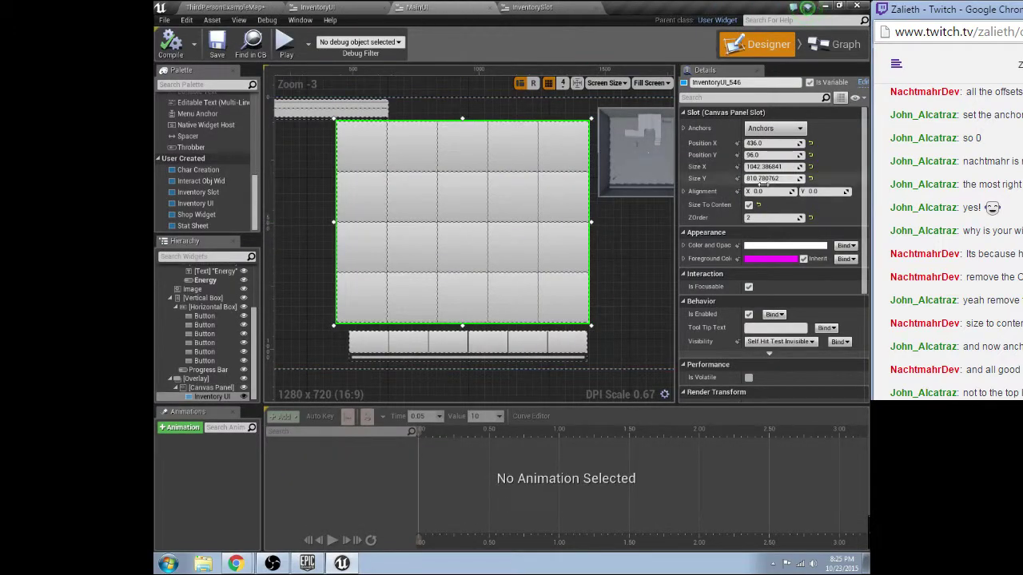
left_click(774, 127)
left_click(769, 200)
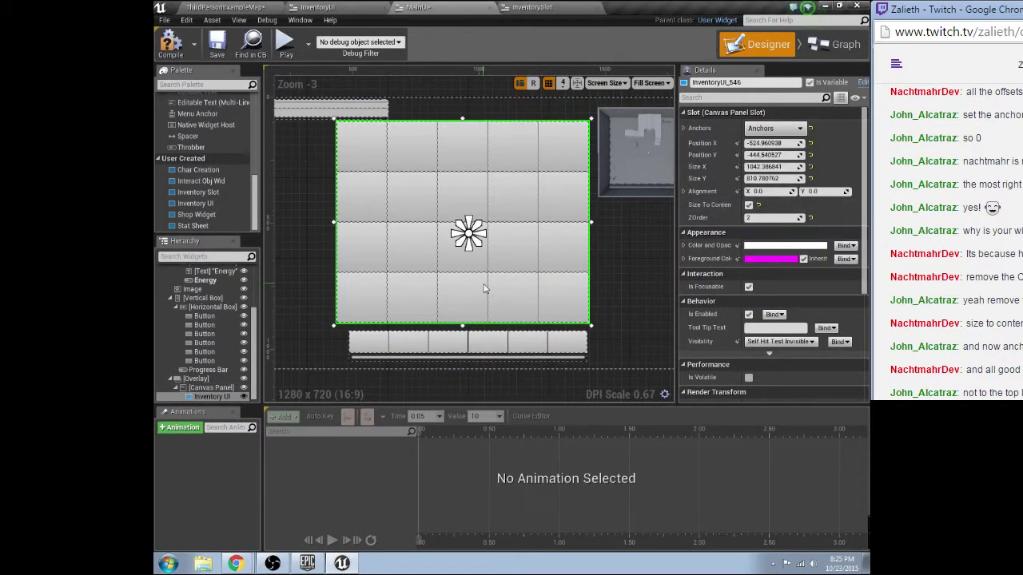
left_click(767, 143)
type("0")
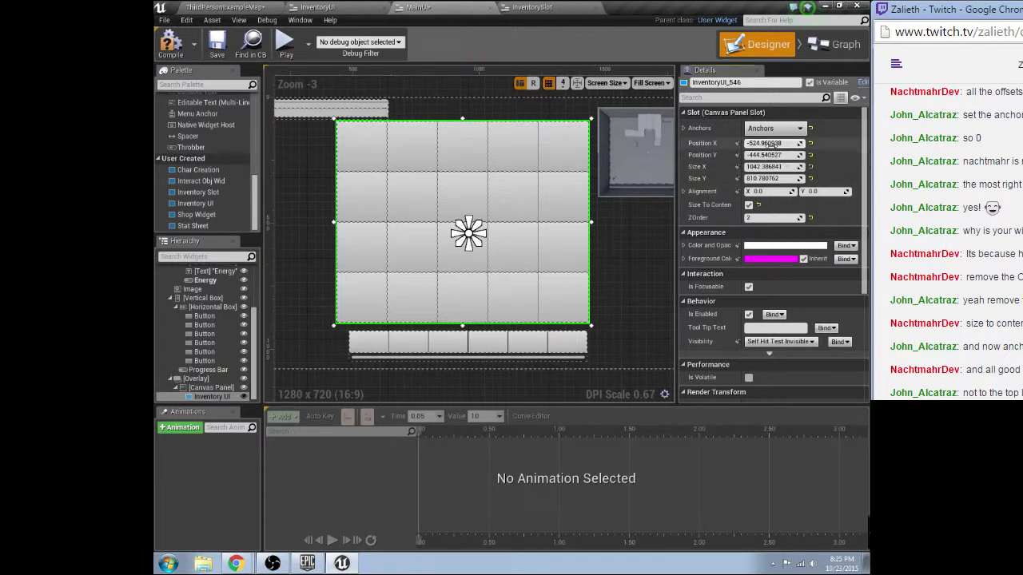
left_click(766, 155)
type("0")
key("Tab")
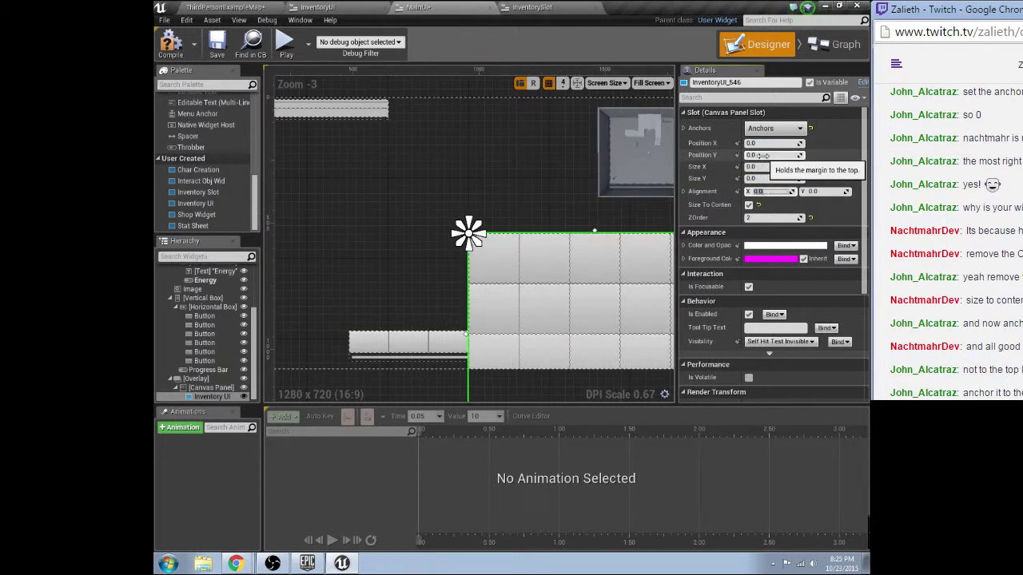
Try to centre the Inventory UI widget on MainUI's canvas by moving it to about position -501, -429.
left_click_drag(600, 285, 480, 175)
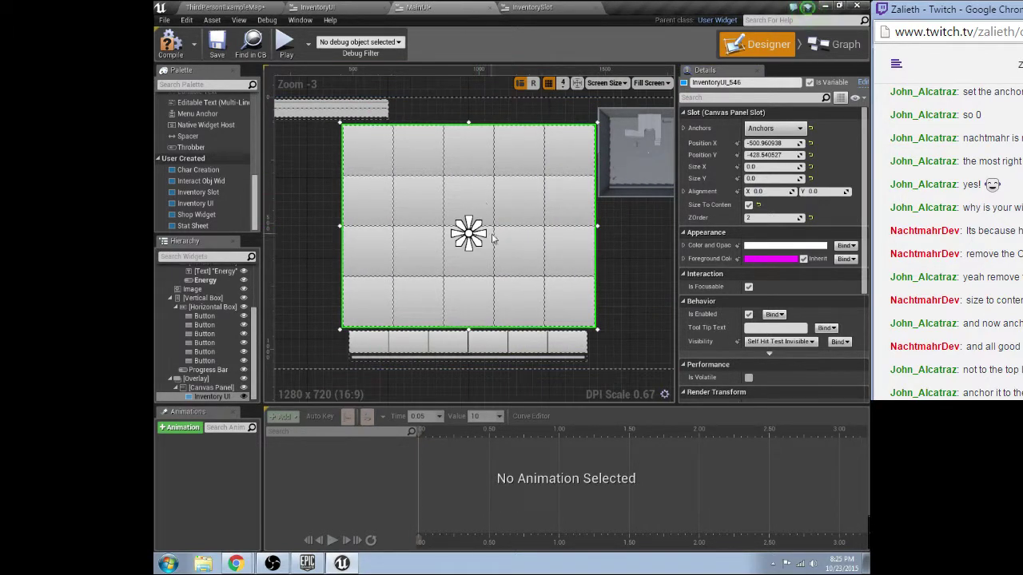
left_click(773, 128)
left_click(772, 197)
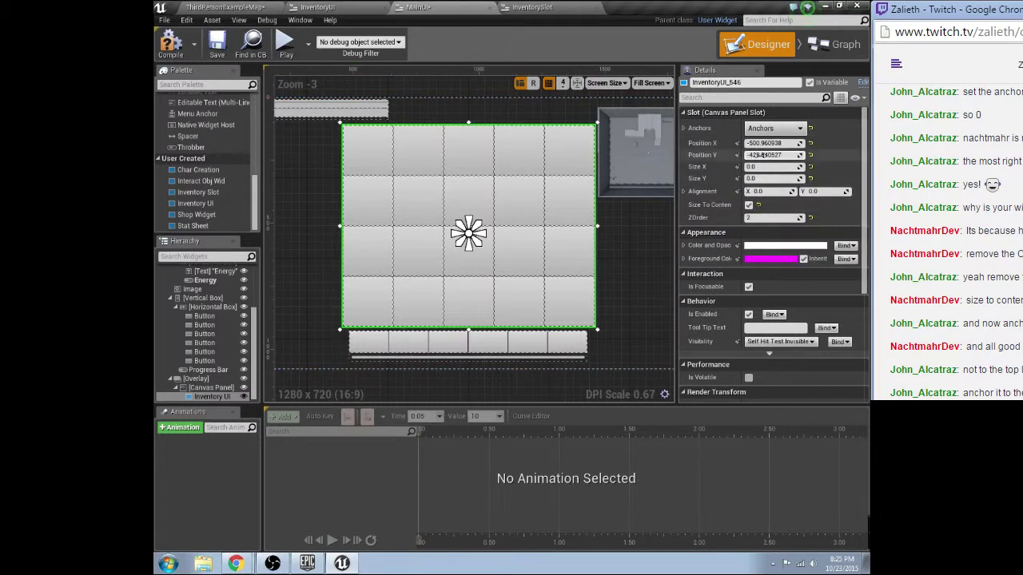
Set the Inventory UI widget's Position X and Position Y back to 0.
type("0")
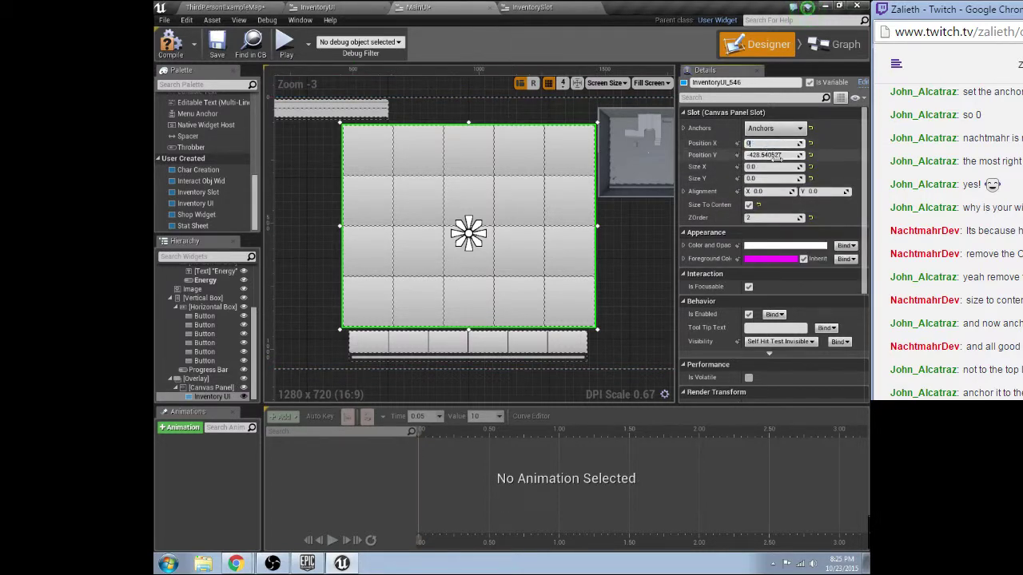
key("Tab")
type("0")
left_click(453, 239)
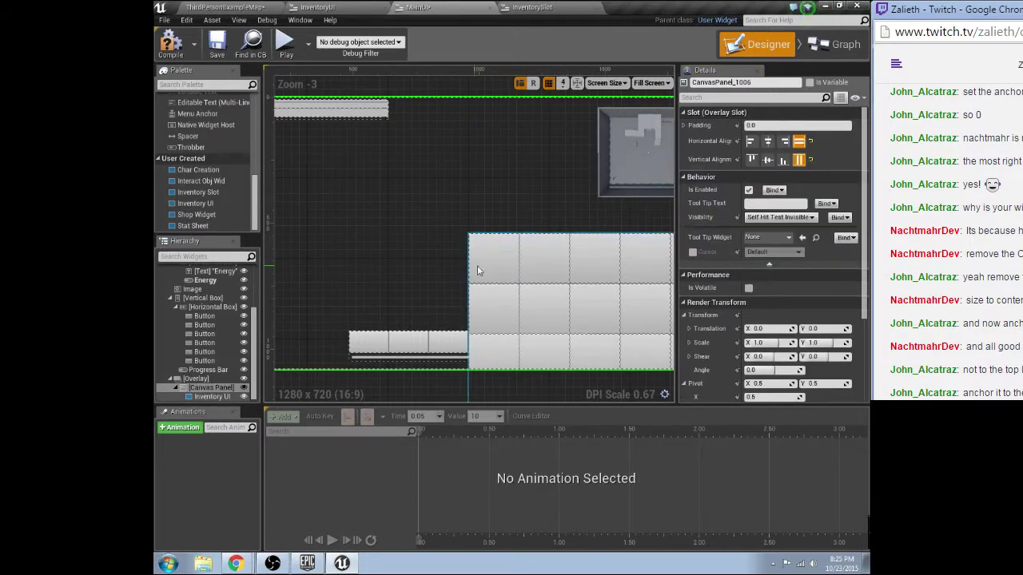
scroll(441, 234, "down", 2)
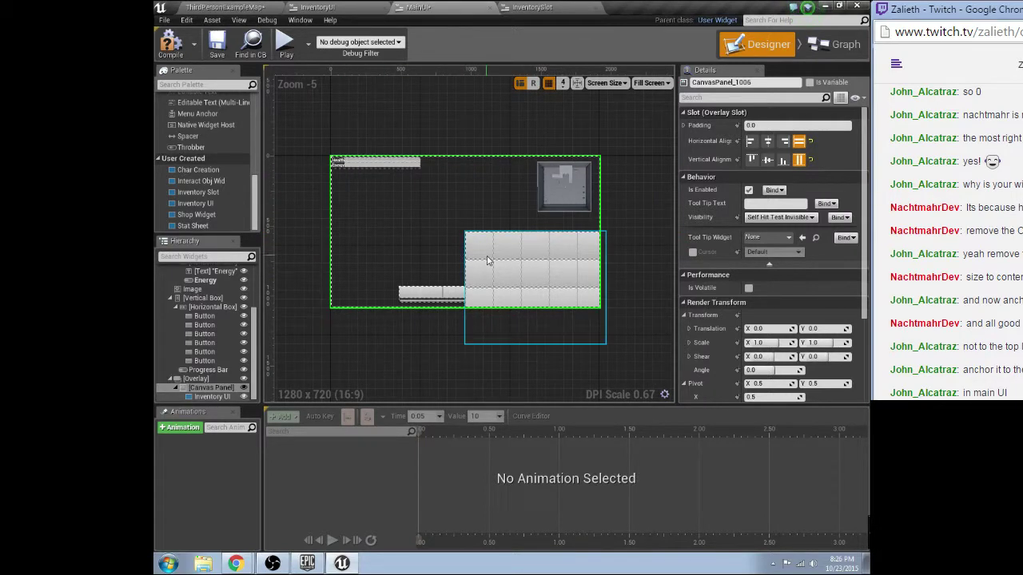
Review the InventorySlot layout and InventoryUI's first slot and Uniform Grid Panel, including its slot padding, minimum slot size and transform.
left_click(537, 7)
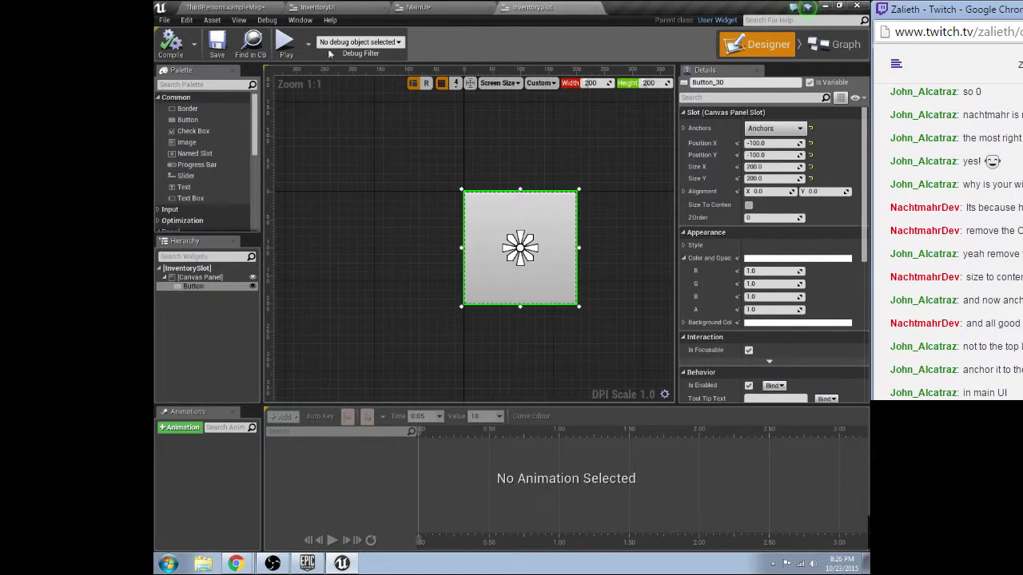
left_click(322, 8)
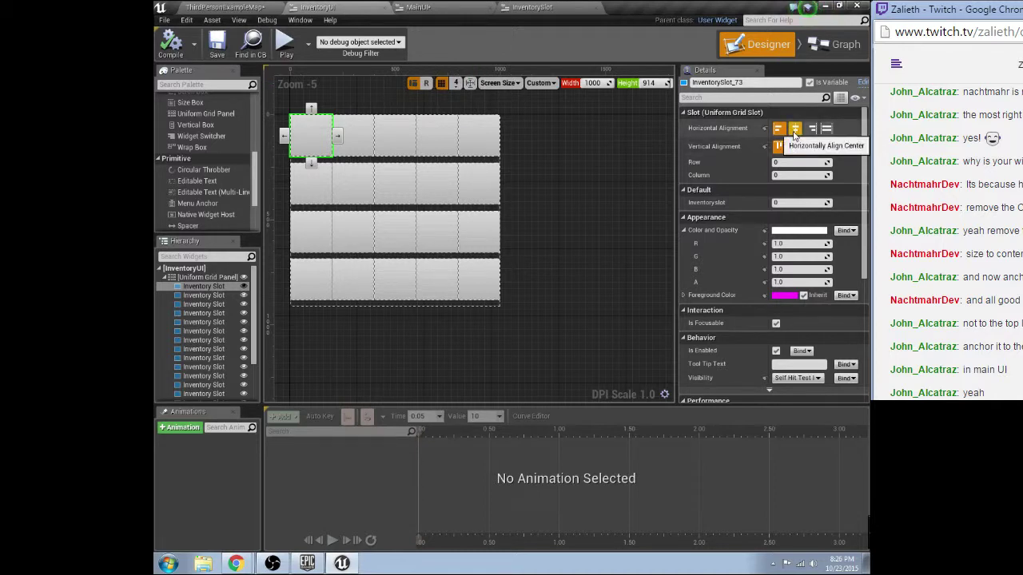
left_click(234, 277)
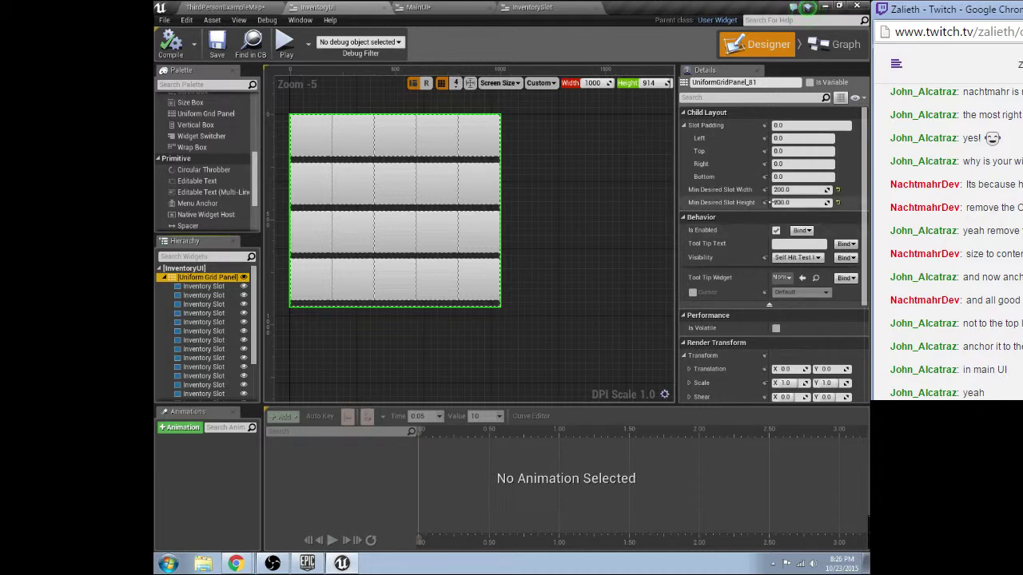
scroll(793, 266, "down", 5)
scroll(788, 260, "up", 4)
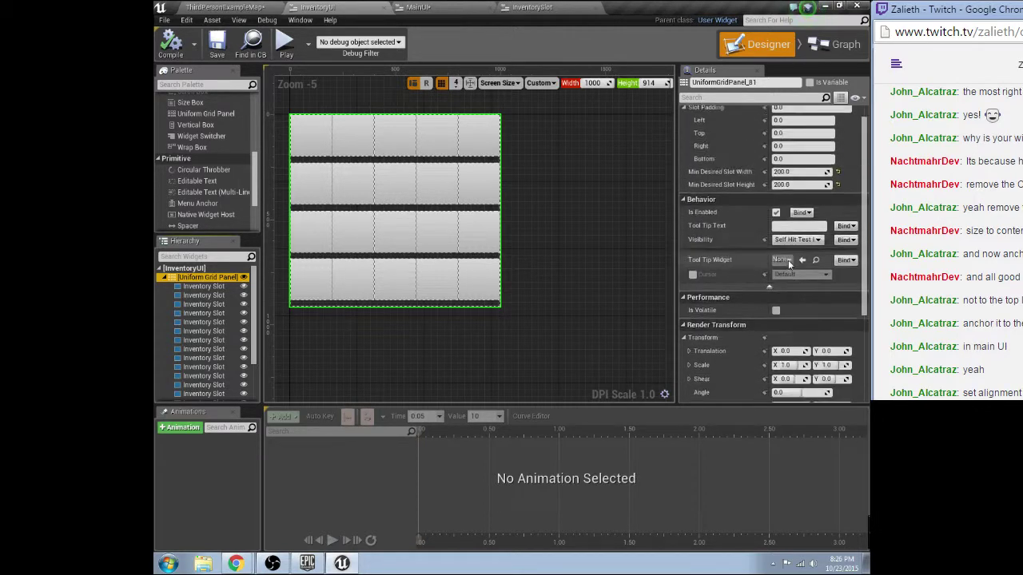
scroll(788, 260, "up", 1)
scroll(799, 240, "down", 5)
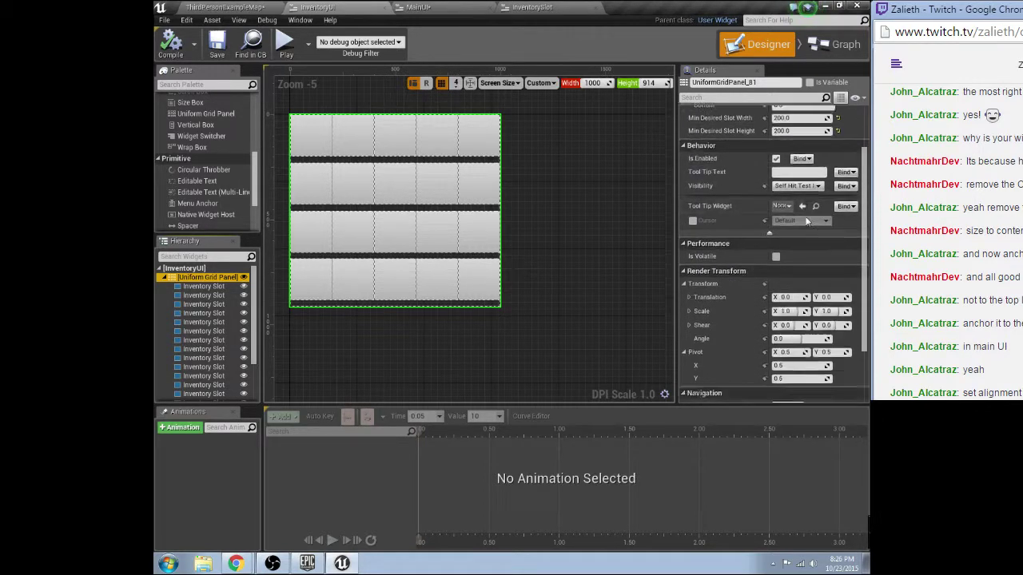
scroll(791, 228, "up", 8)
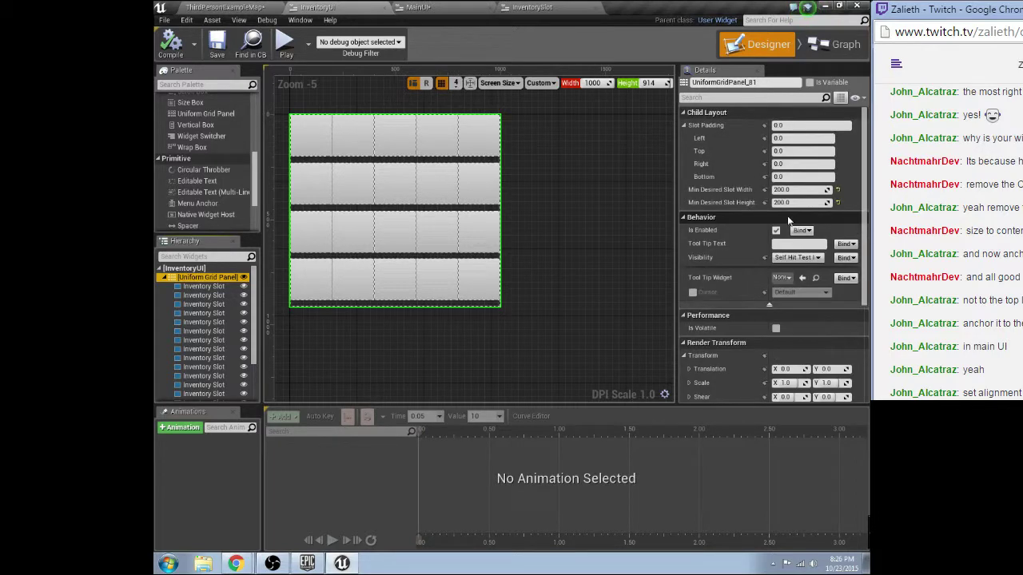
left_click(240, 7)
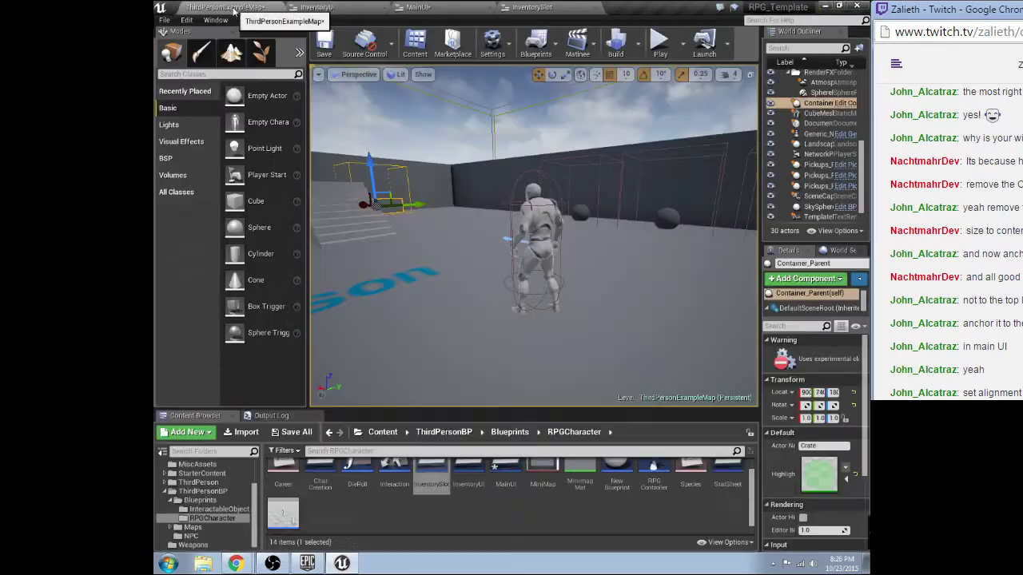
Set the Inventory UI widget's Alignment to X 0.5 and Y 0.5 in MainUI and save the widget.
left_click(418, 8)
left_click(471, 242)
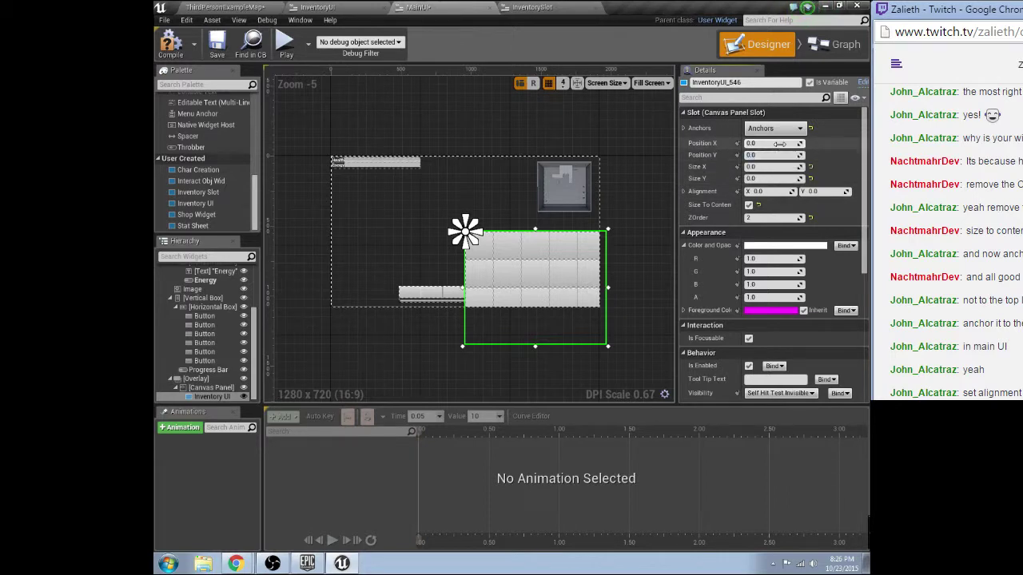
left_click(749, 204)
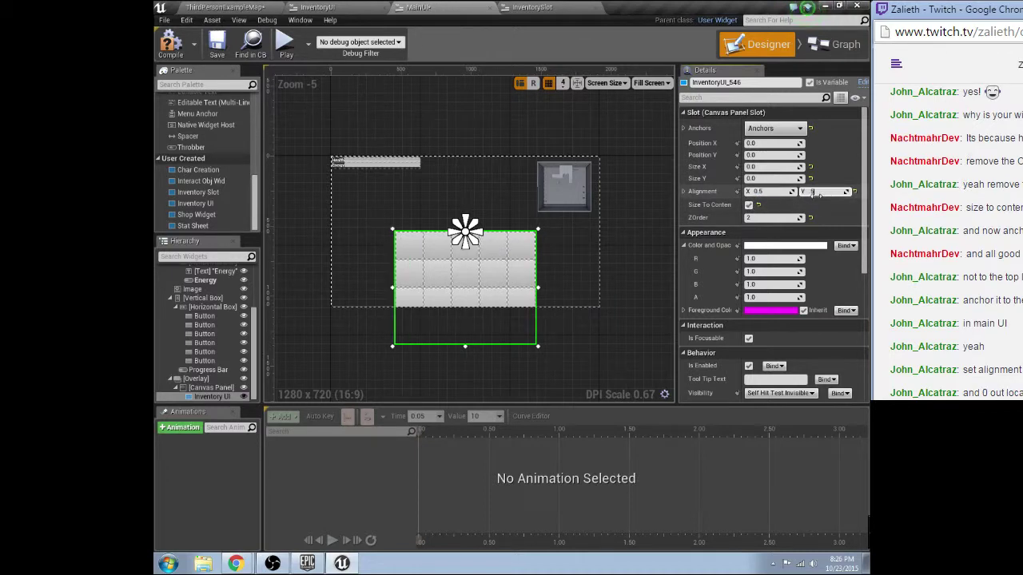
left_click(617, 251)
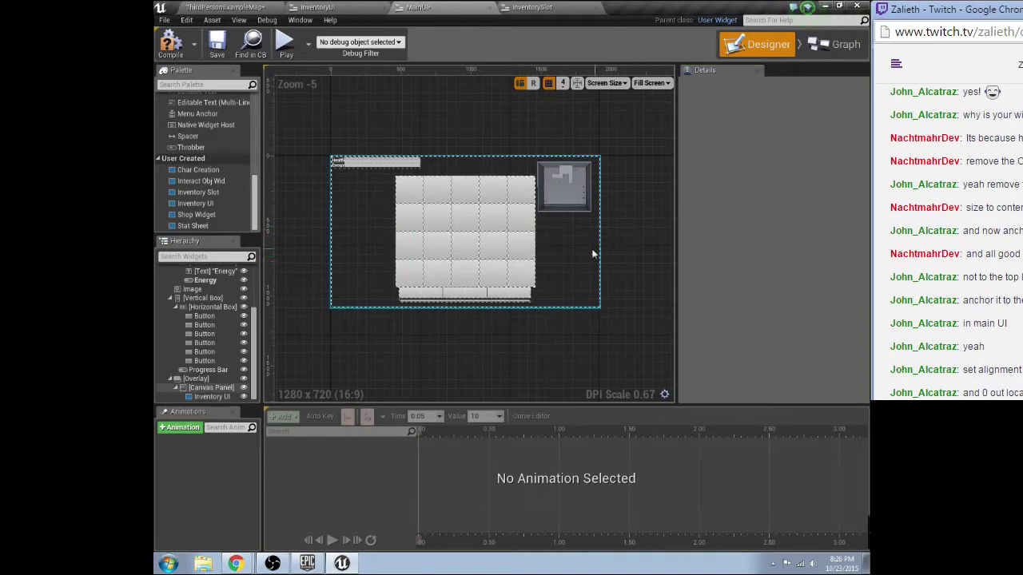
left_click(499, 227)
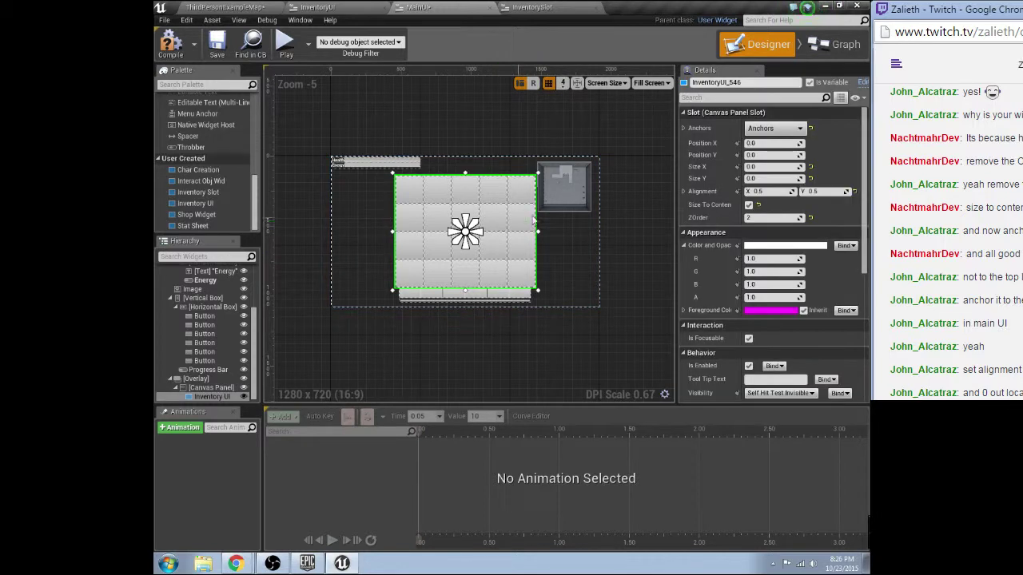
left_click(216, 44)
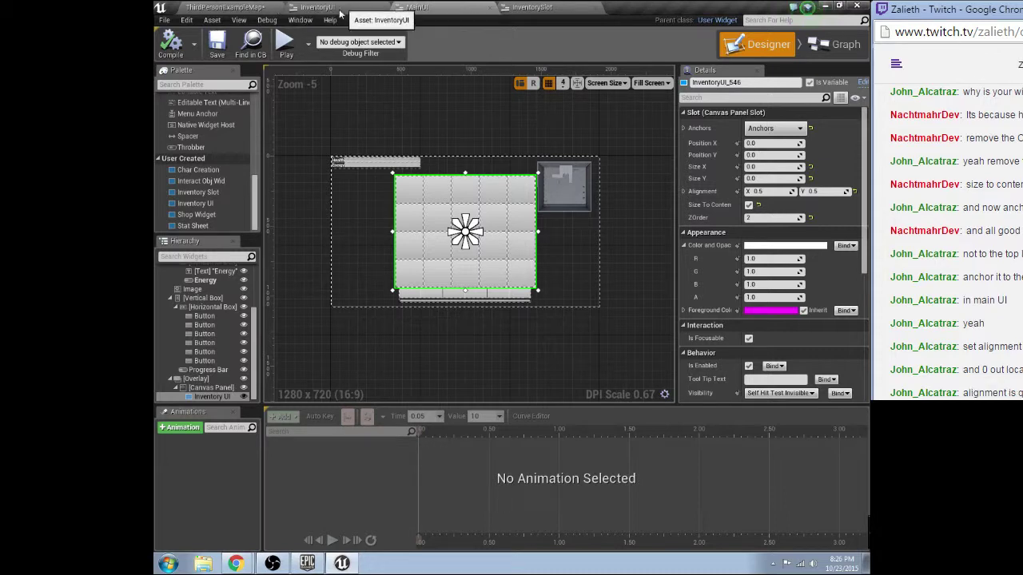
Play the ThirdPersonExampleMap level, finalize the character creation to check the inventory grid in game, and stop playing.
left_click(234, 9)
left_click(659, 42)
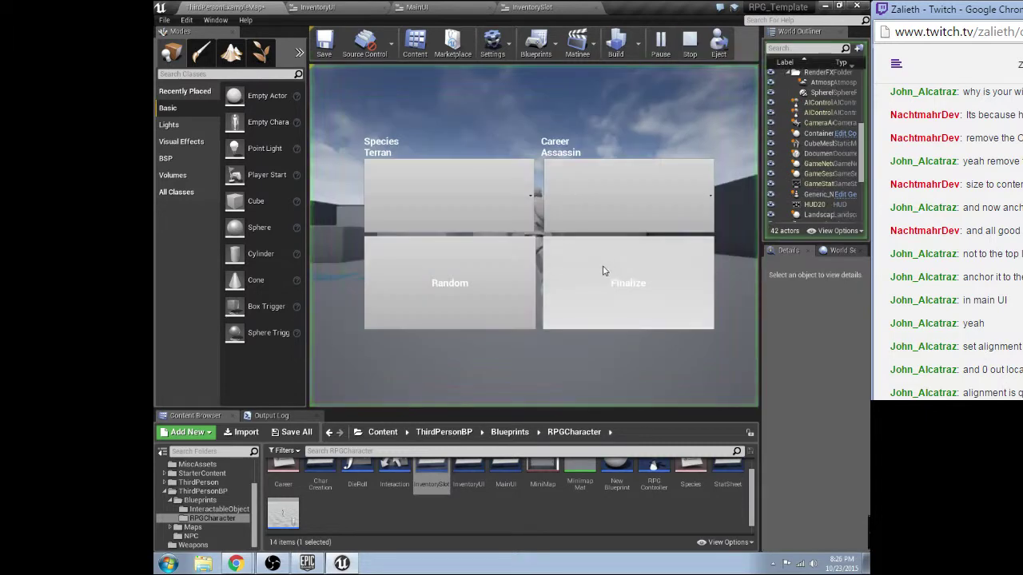
left_click(603, 271)
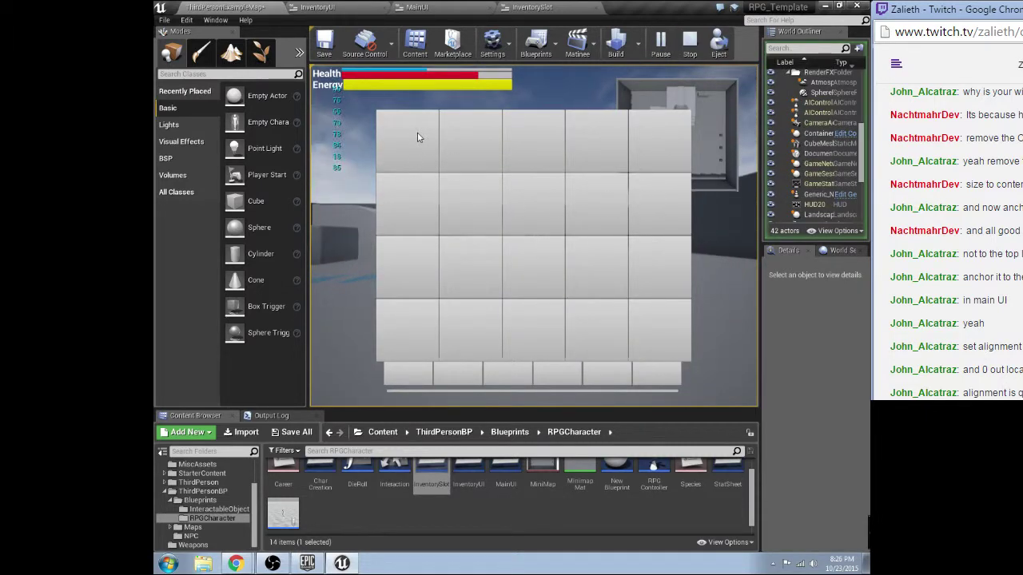
key("Escape")
Examine the InventorySlot event graph's button logic and the Inventory UI widget's visibility and render transform properties in MainUI.
left_click(416, 8)
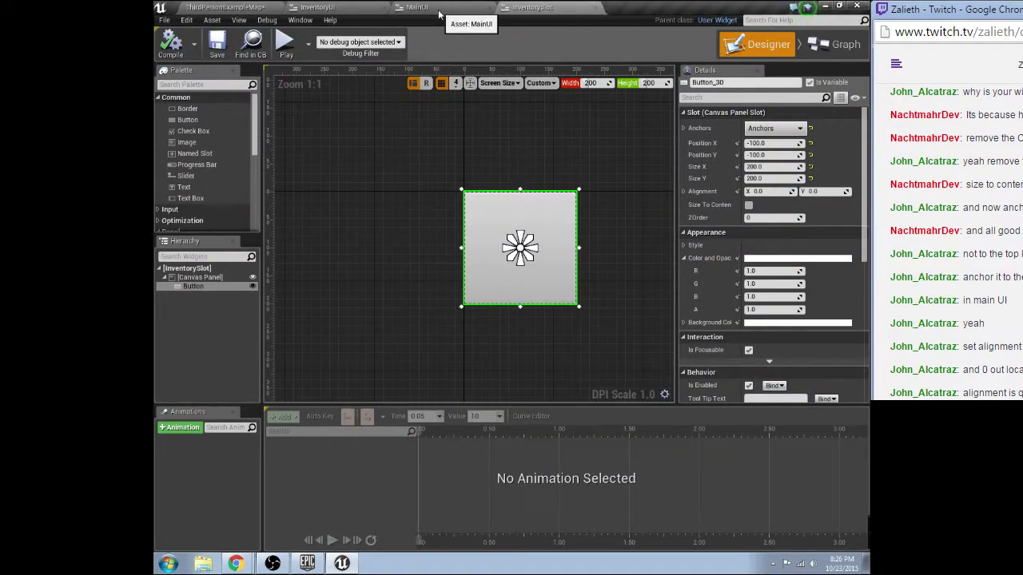
left_click(529, 7)
left_click(839, 44)
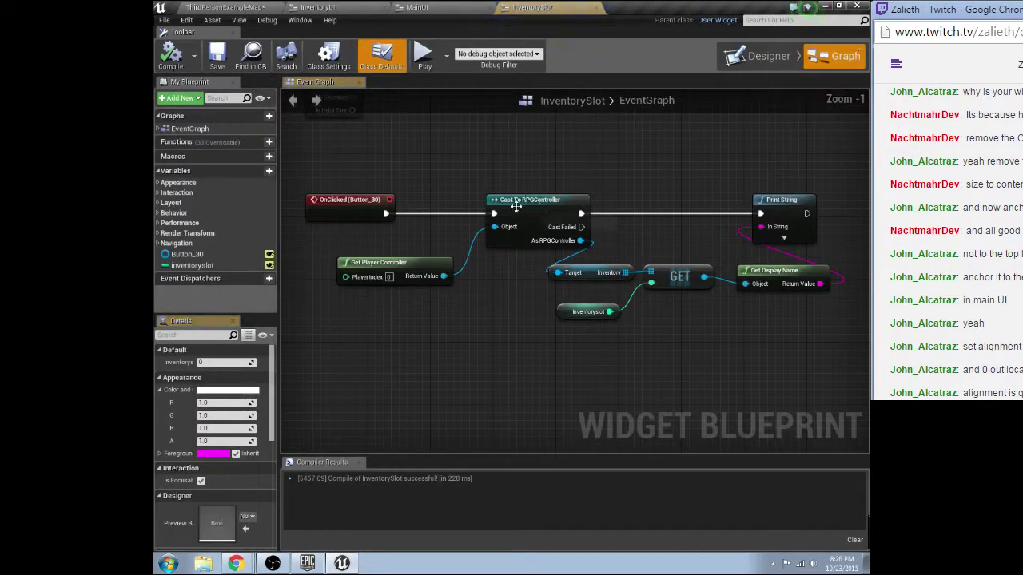
scroll(467, 209, "down", 1)
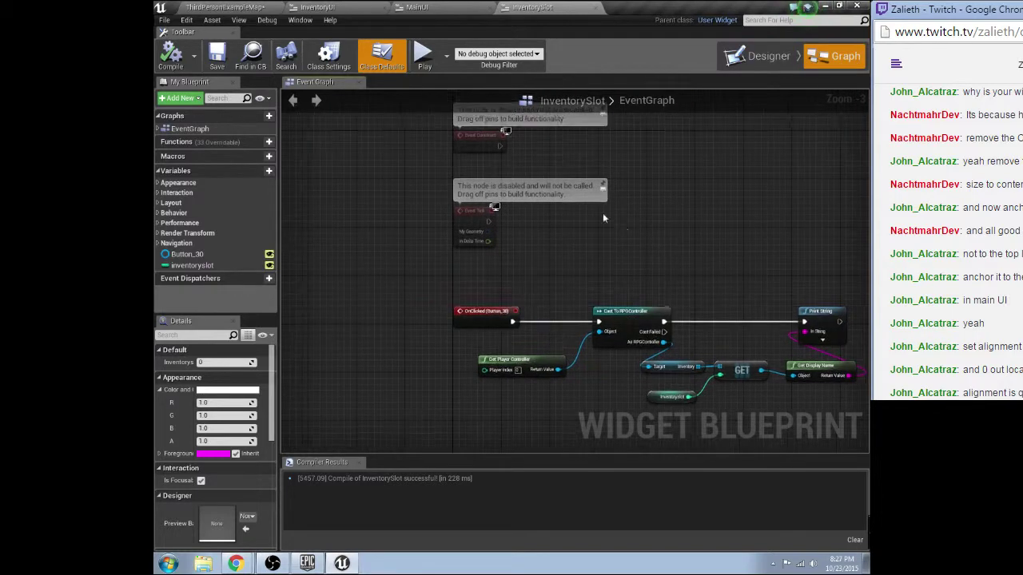
left_click(317, 8)
left_click(226, 7)
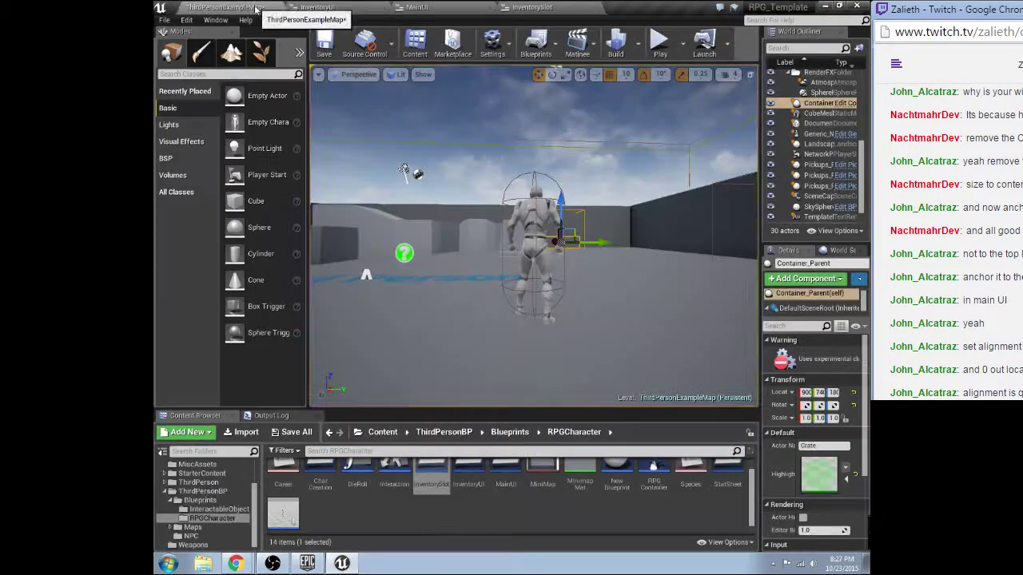
left_click(445, 9)
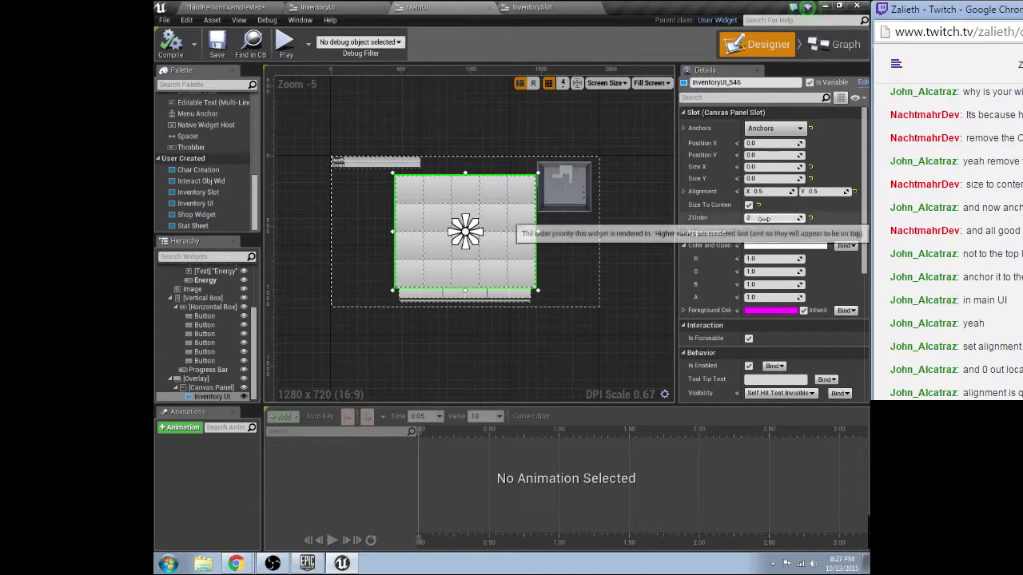
scroll(733, 317, "down", 5)
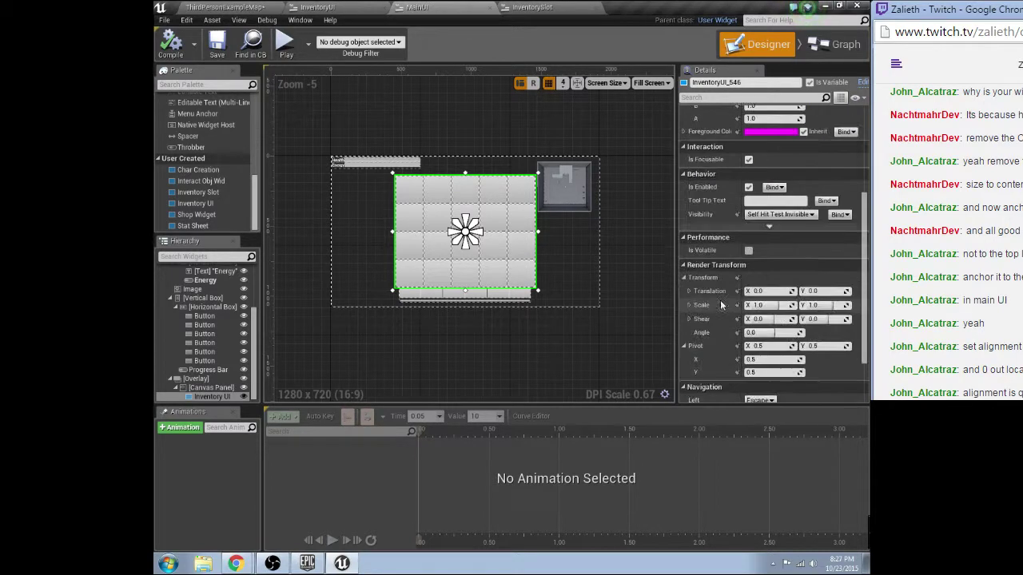
scroll(723, 297, "down", 2)
left_click(352, 8)
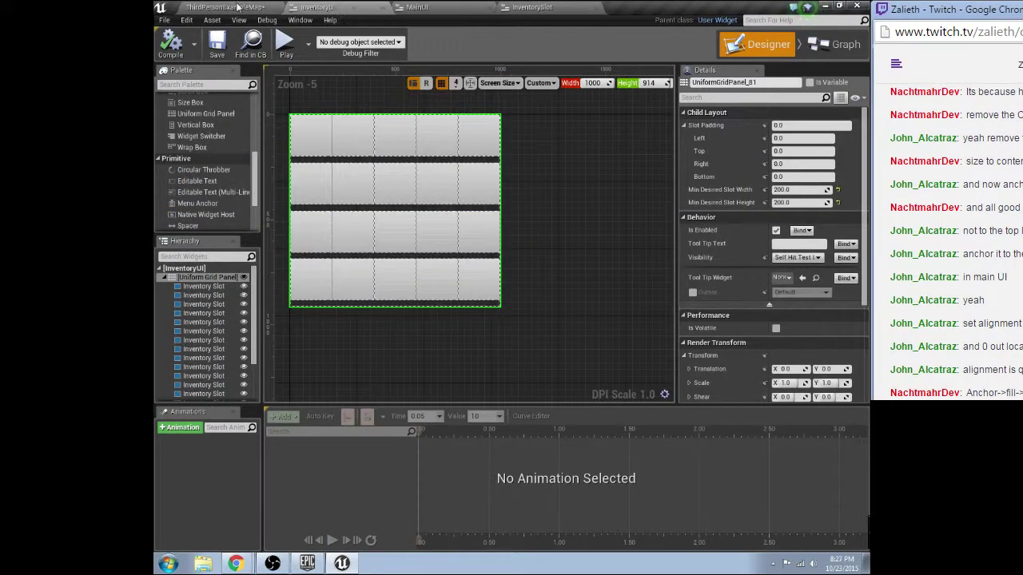